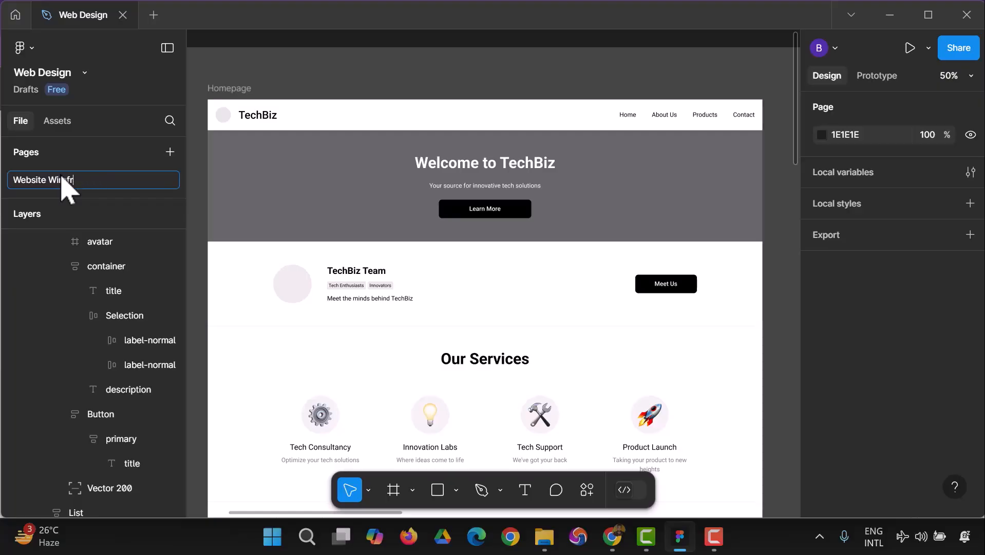
Rename the existing page as "Landing Page for Desktop".
type("Landing Page for")
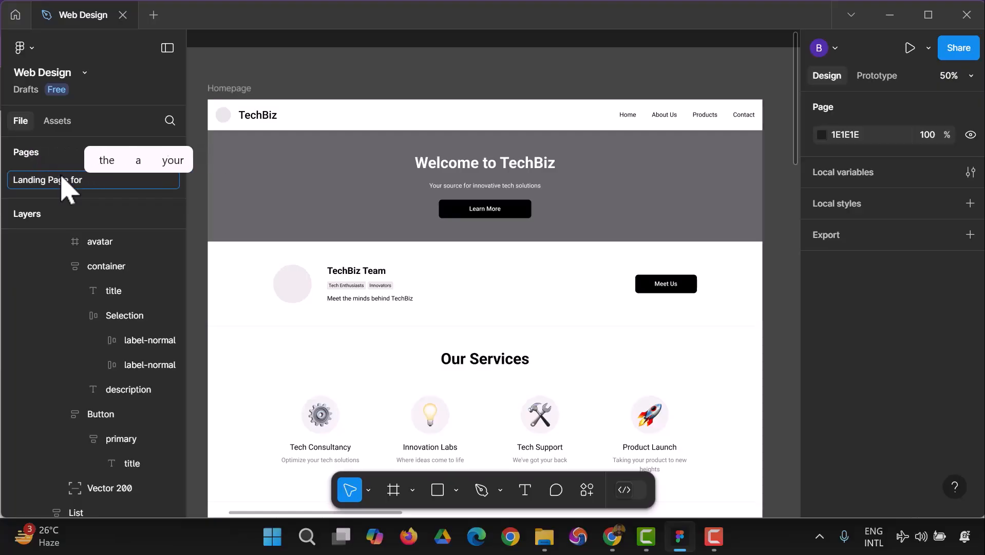
type(" Desktop")
key("Return")
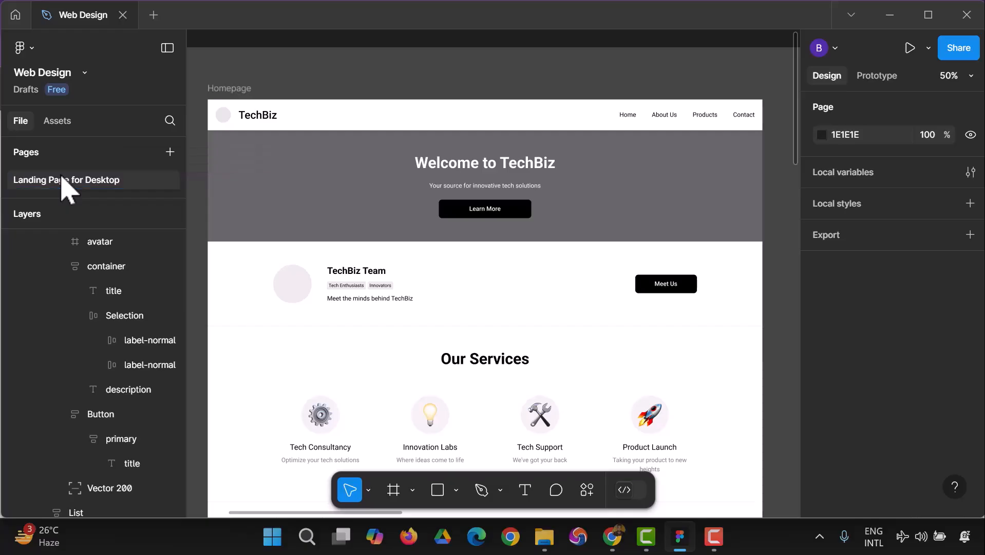
Add a new page named "Mobile App Wireframe".
left_click(170, 152)
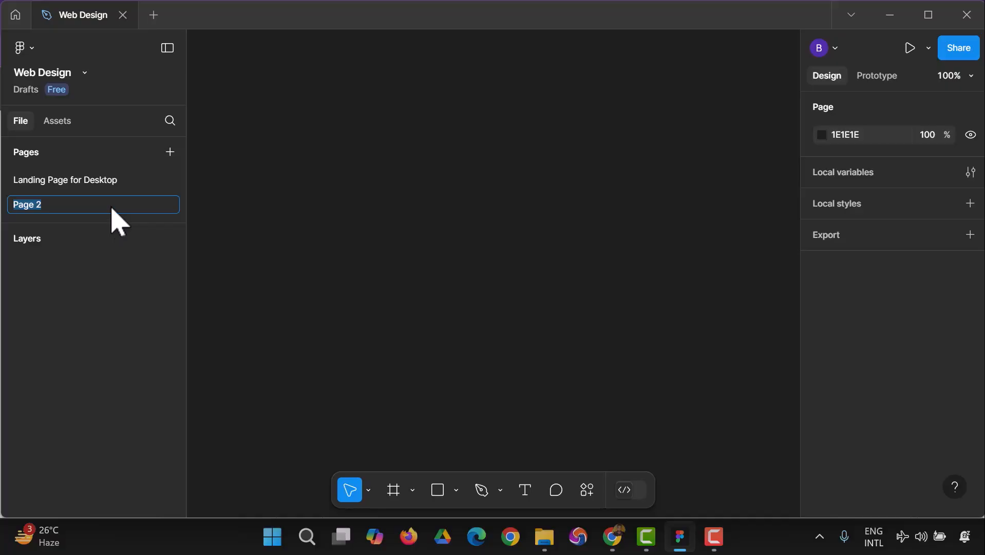
type("Mobile App Wireframe")
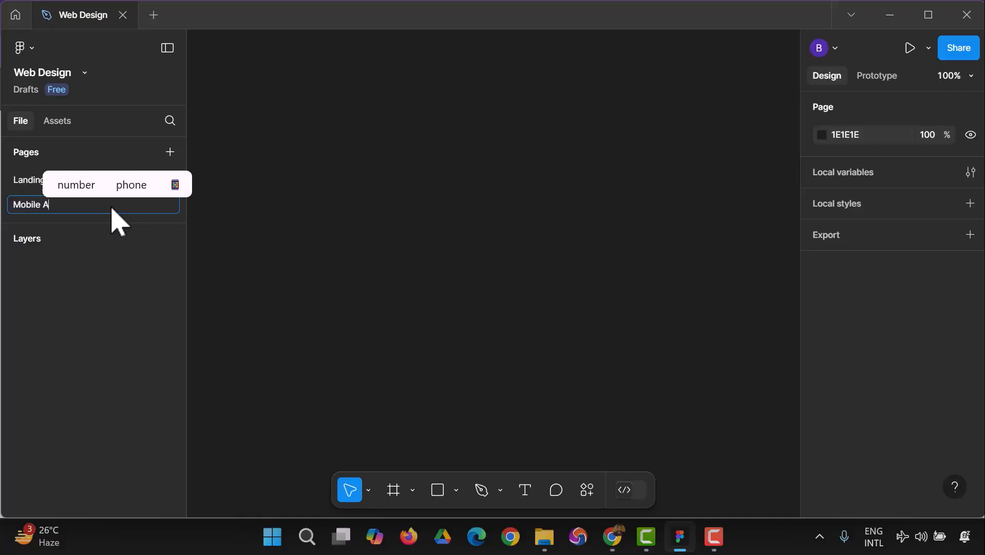
key("Return")
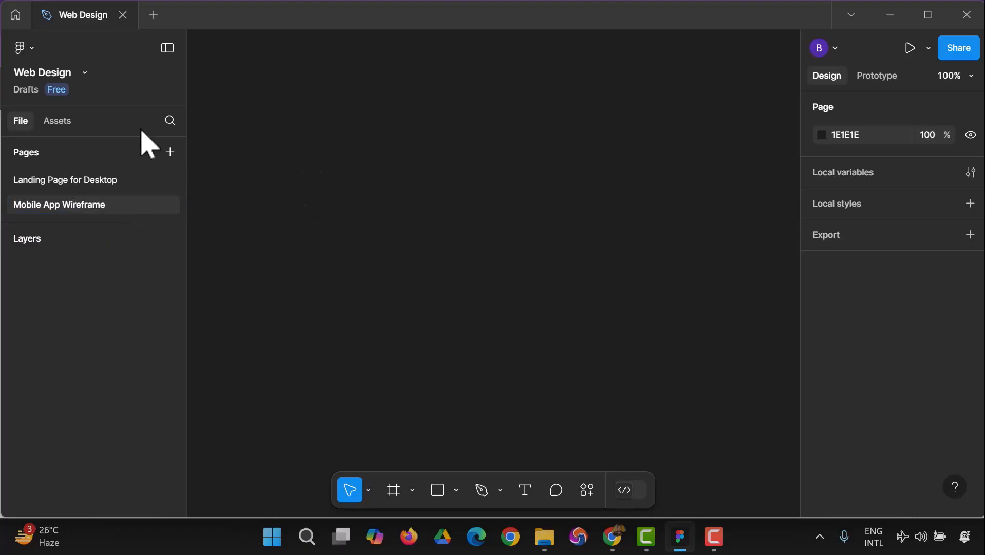
Run the Wireframe Designer plugin on the Mobile App Wireframe page.
left_click(33, 52)
mouse_move(137, 258)
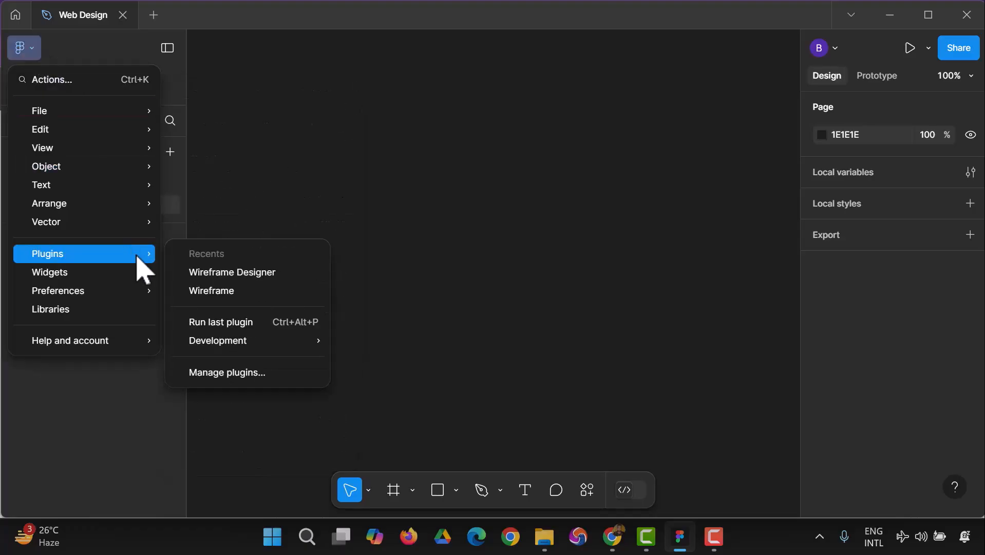
left_click(225, 274)
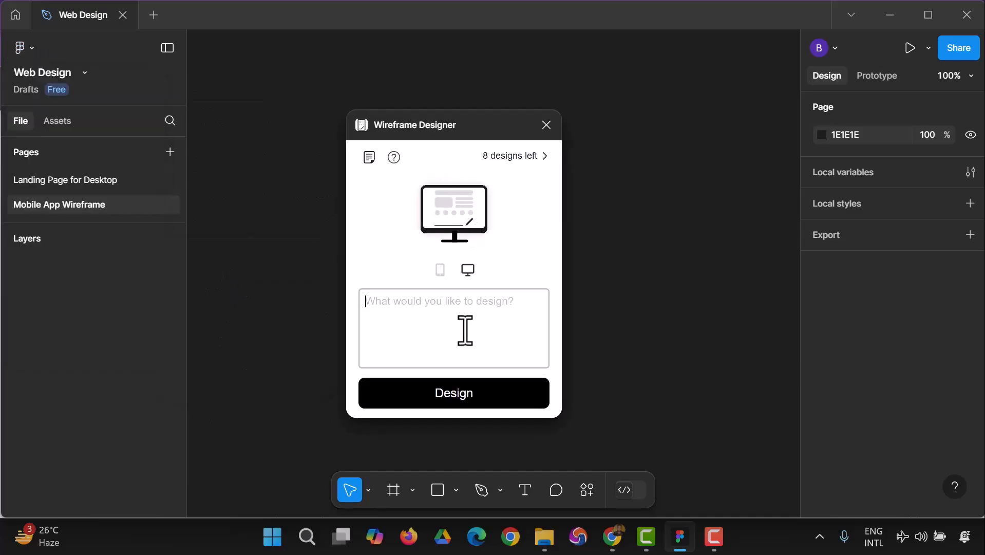
Begin the design prompt with "I want to design a mobile app wireframe for my tech" and set the target device to mobile.
type("I want to design a mobi")
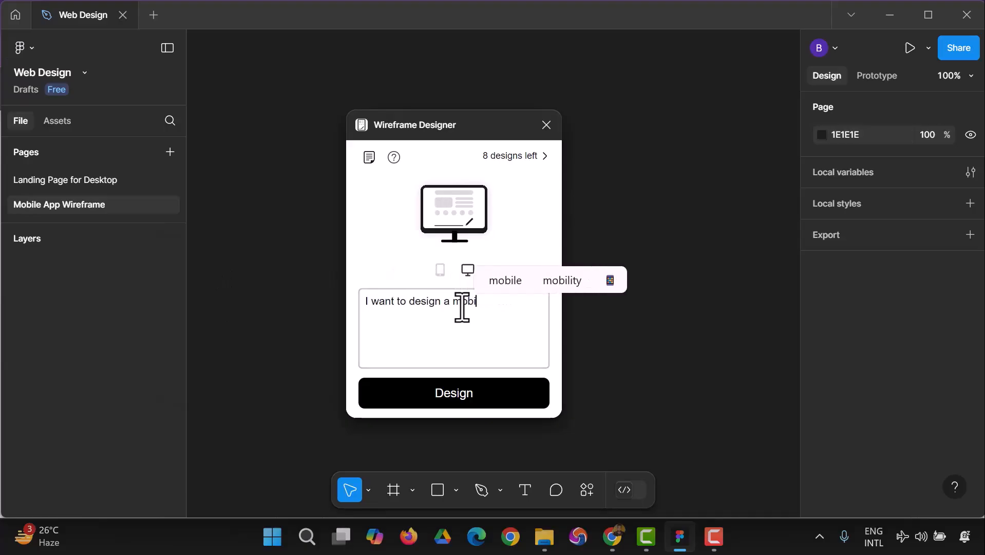
type("le app wirefr")
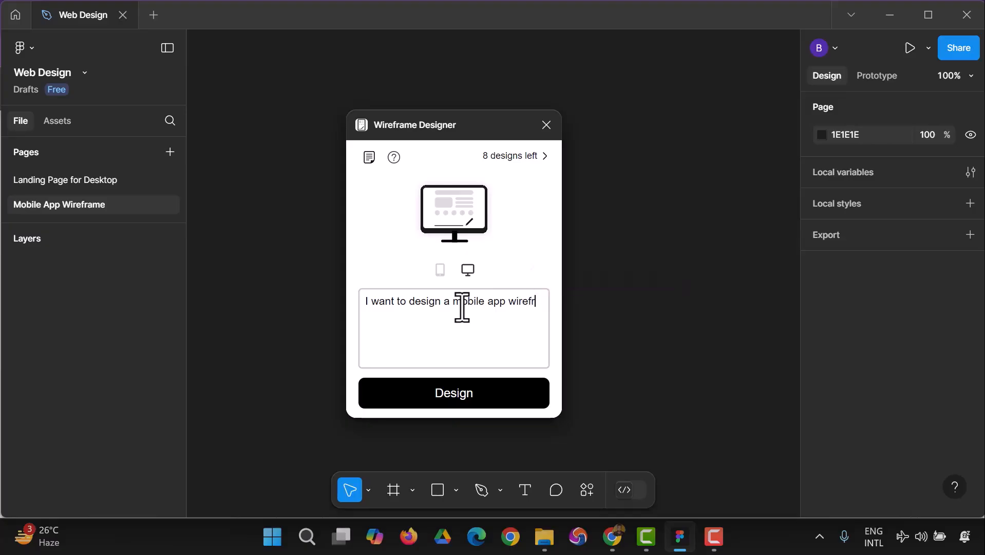
type("ame for my tech")
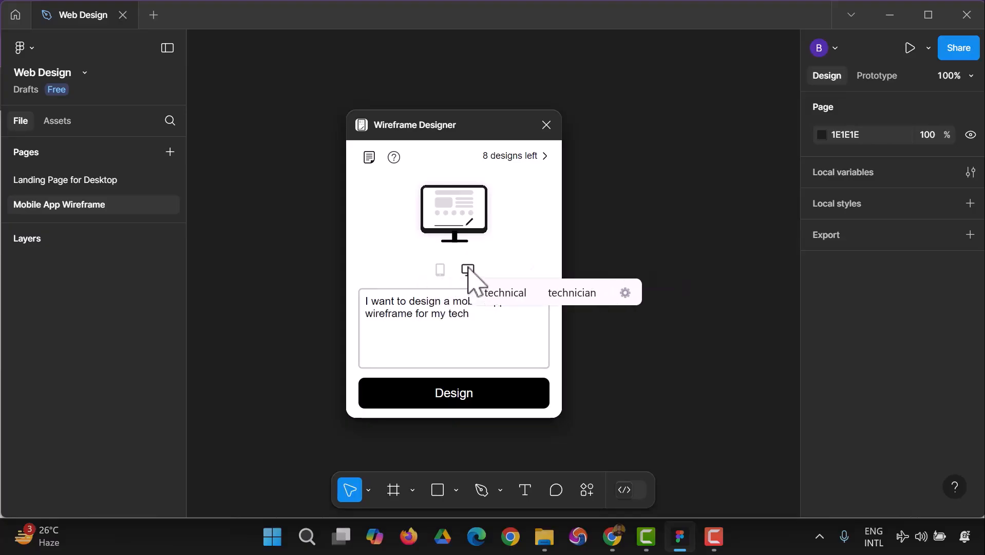
left_click(440, 270)
Complete the prompt with "brand with different page navigation.", generate the design and close the plugin.
left_click(484, 310)
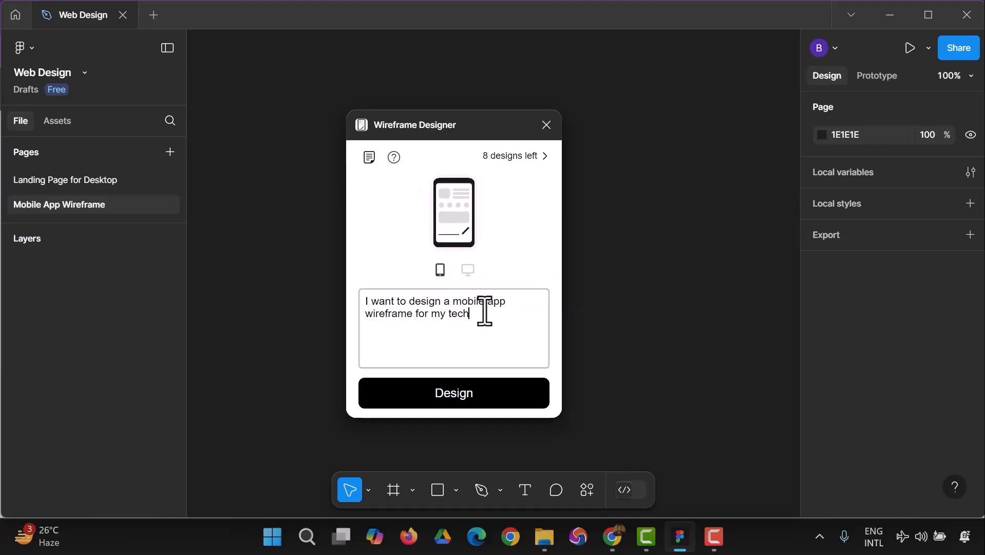
type("brand, o")
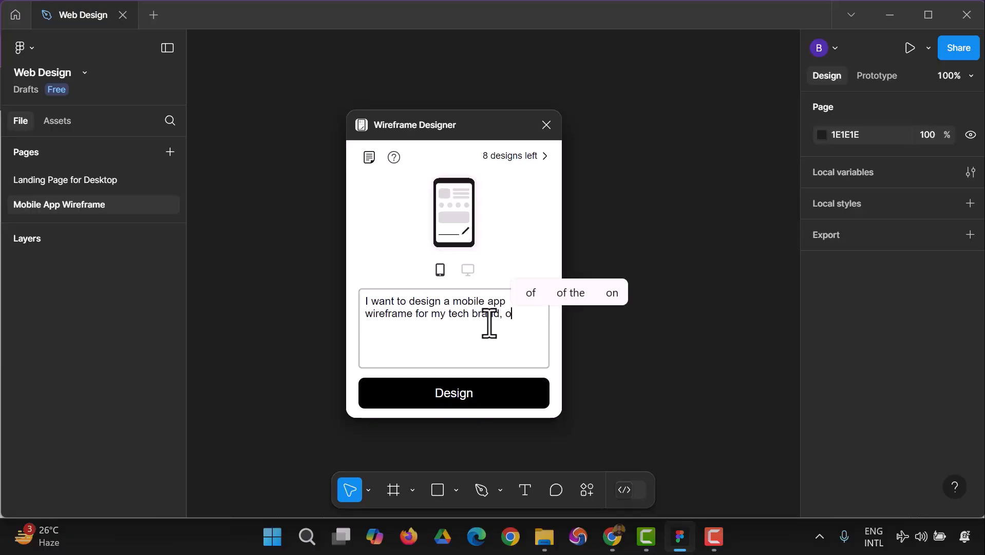
key("BackSpace")
type("it states")
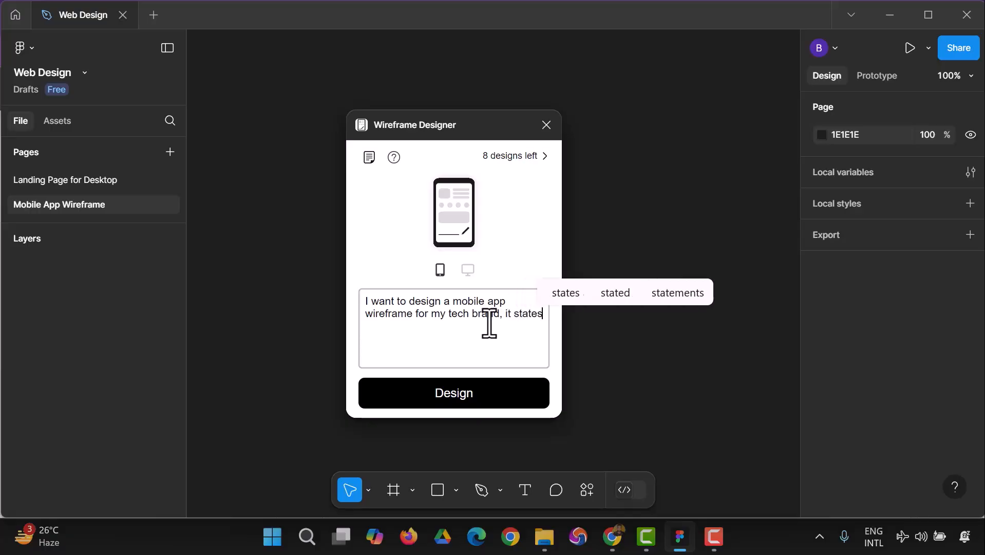
type(" the abou")
key("BackSpace")
key("BackSpace")
key("BackSpace")
key("BackSpace")
key("BackSpace")
key("BackSpace")
key("BackSpace")
key("BackSpace")
key("BackSpace")
key("BackSpace")
key("BackSpace")
key("BackSpace")
key("BackSpace")
key("BackSpace")
key("BackSpace")
key("BackSpace")
key("BackSpace")
key("BackSpace")
key("BackSpace")
key("BackSpace")
type("with diff")
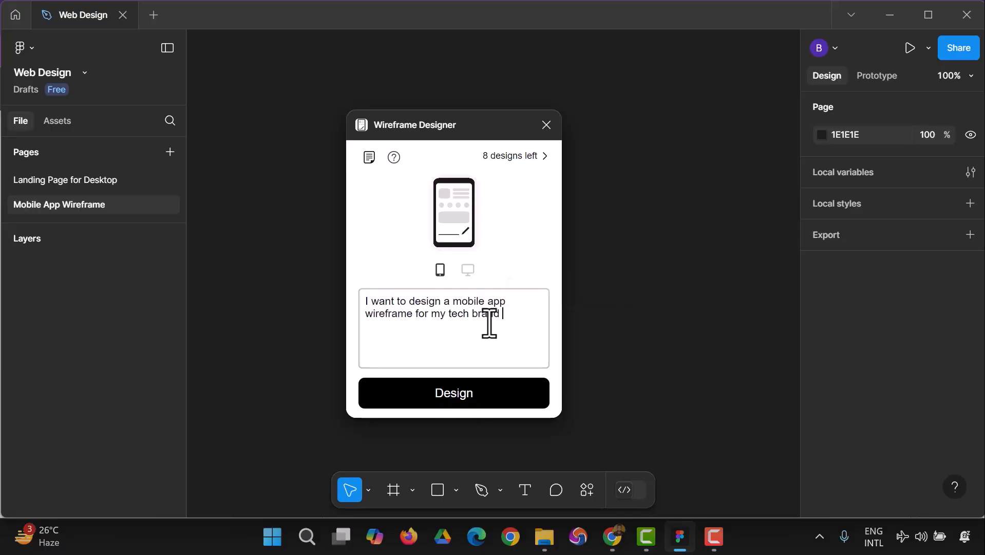
type("erent pa")
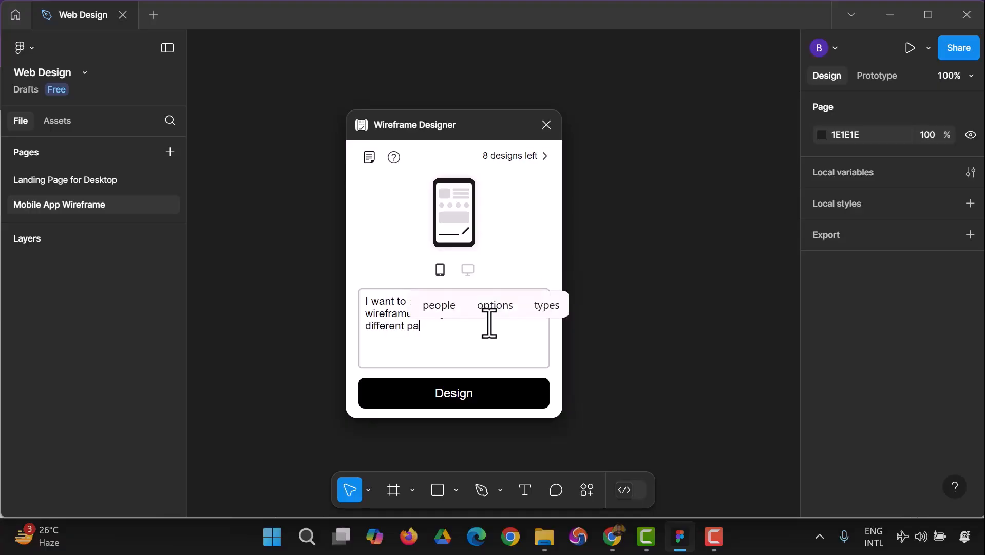
type("ge n")
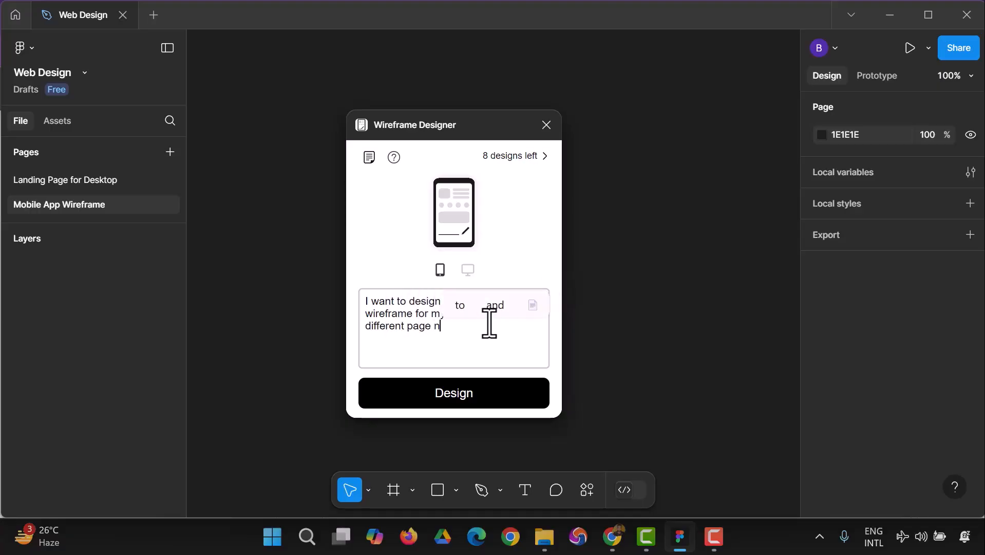
type("aviga")
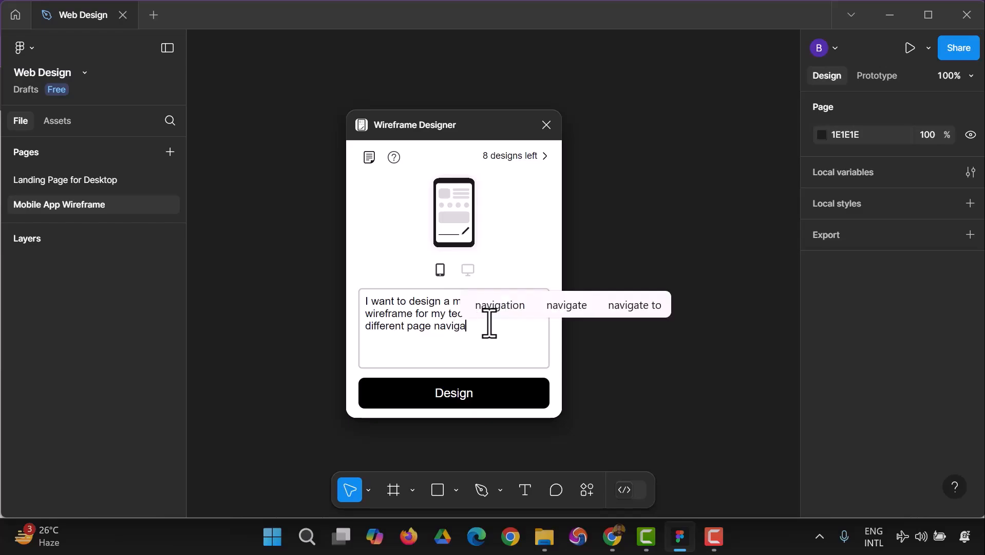
type("tion")
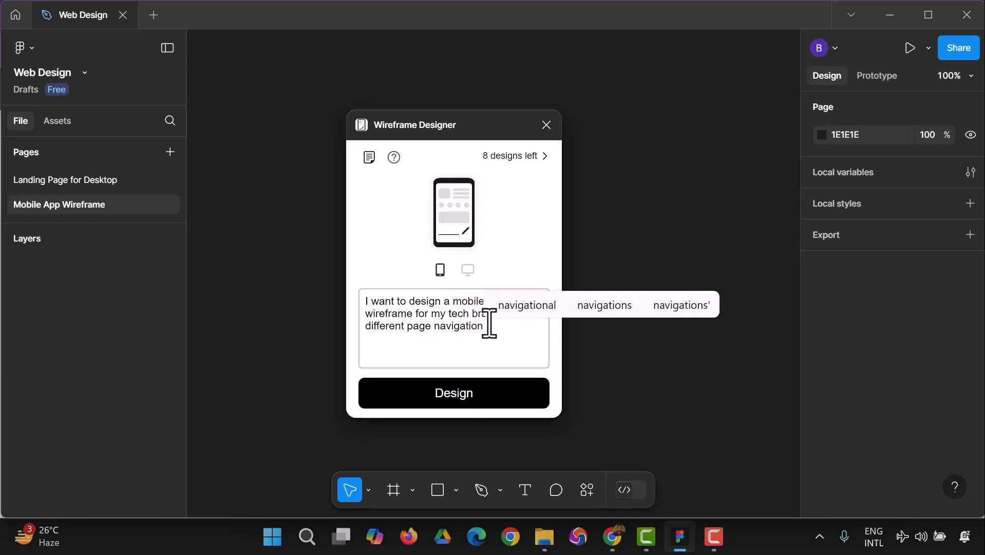
type(".")
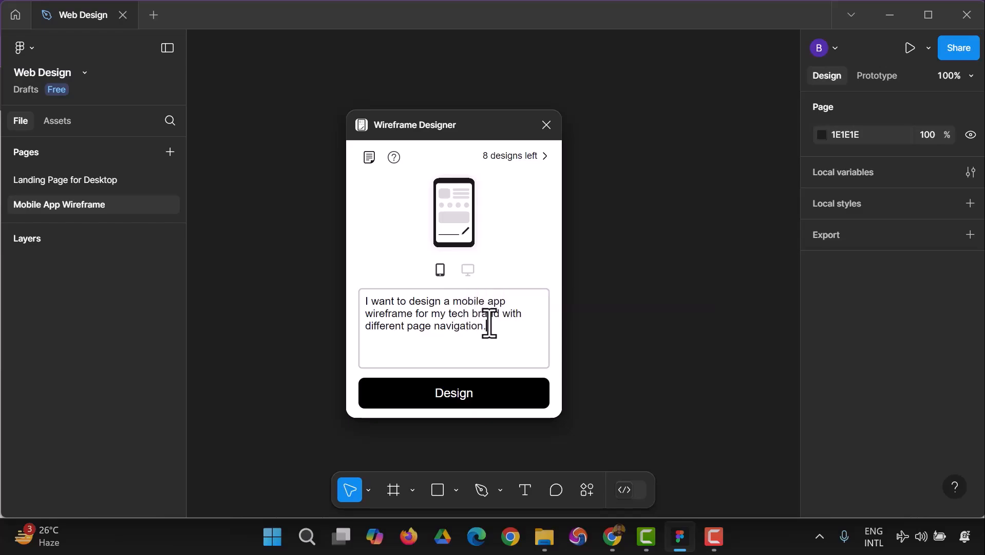
left_click(503, 406)
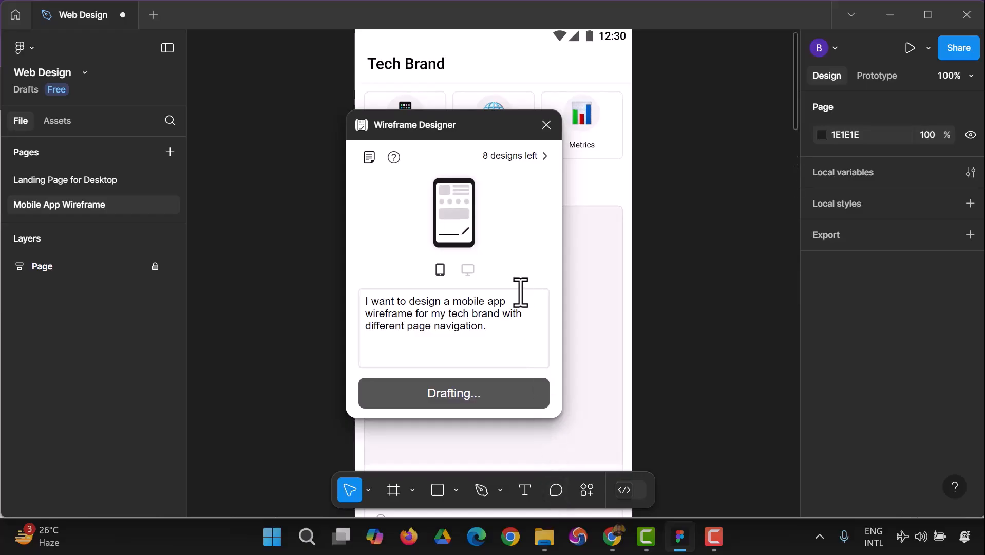
left_click(547, 124)
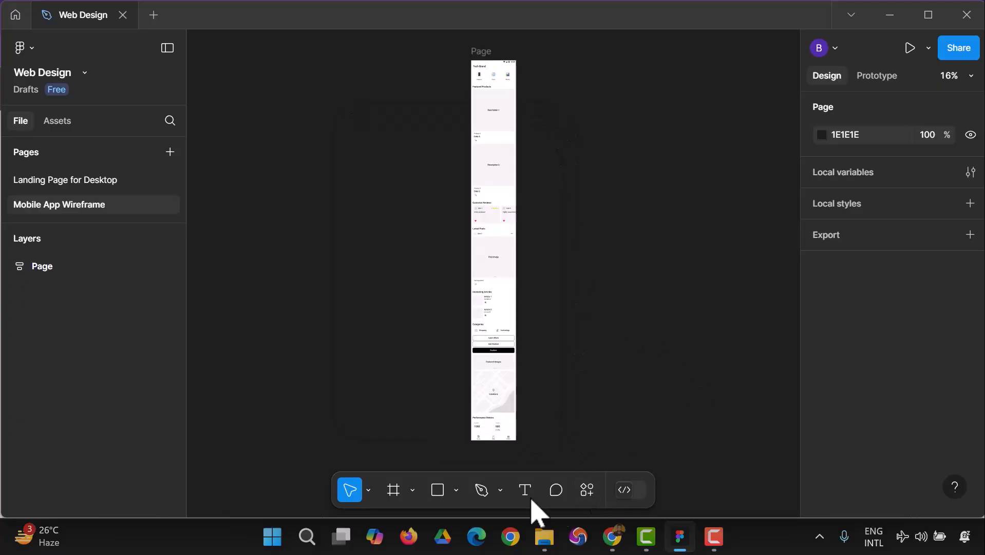
Examine the sections of the generated mobile wireframe, from the Tech Brand header to the navigation icons at its end.
left_click(956, 78)
left_click(885, 202)
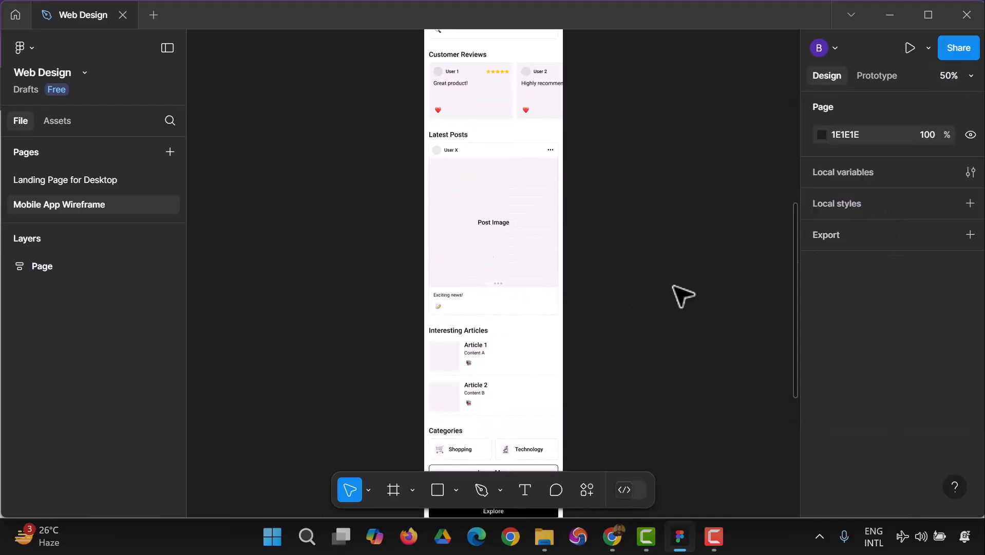
scroll(561, 280, "up", 8)
scroll(567, 282, "up", 4)
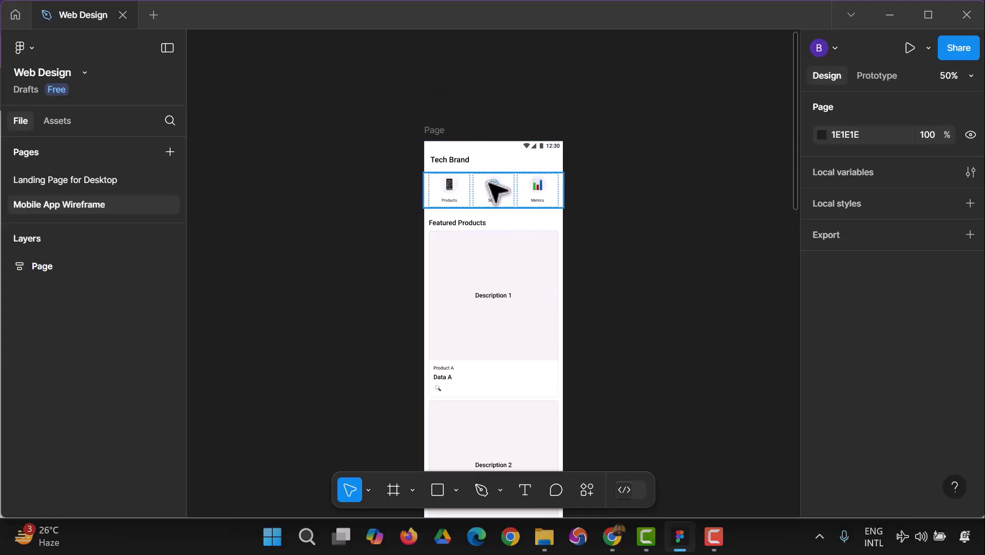
scroll(501, 291, "down", 3)
scroll(499, 326, "down", 8)
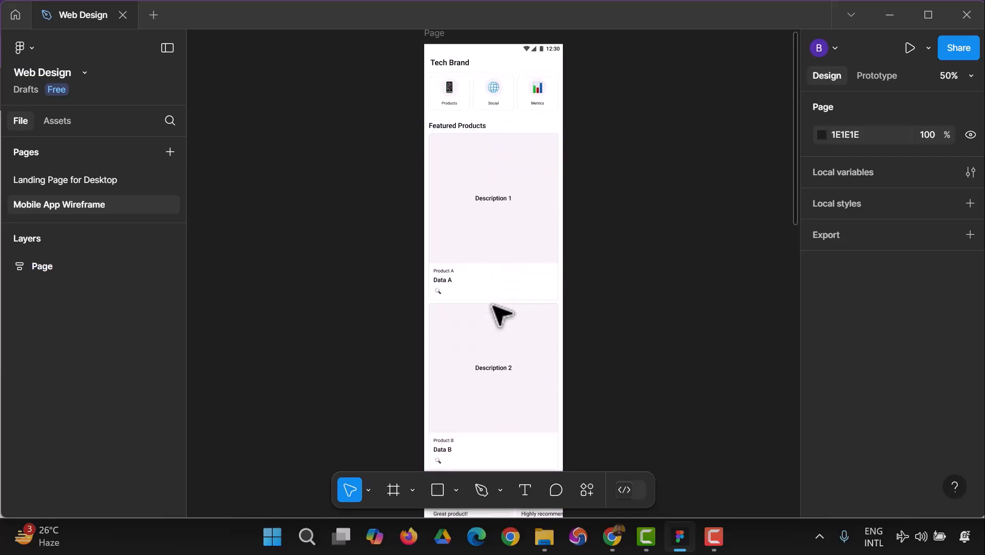
scroll(496, 309, "down", 8)
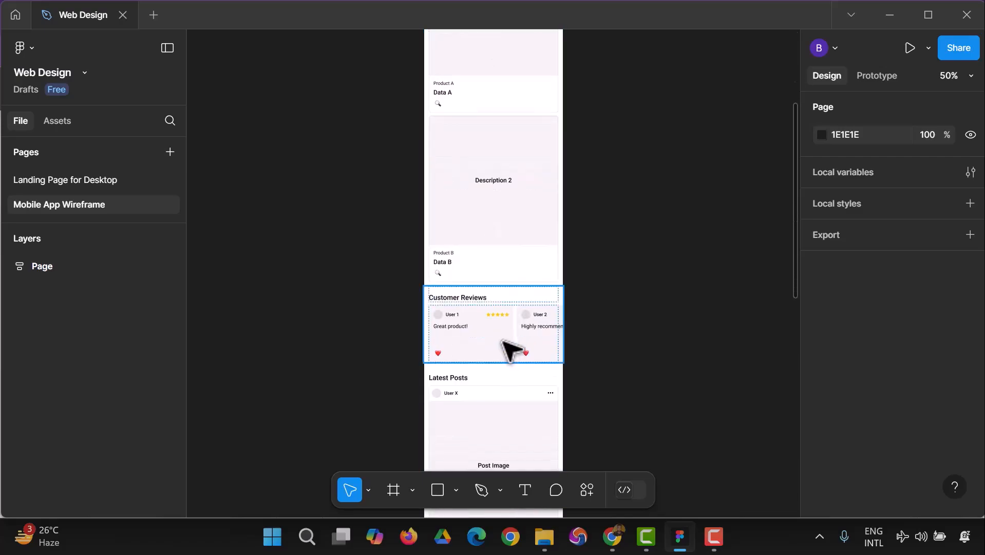
scroll(483, 303, "down", 12)
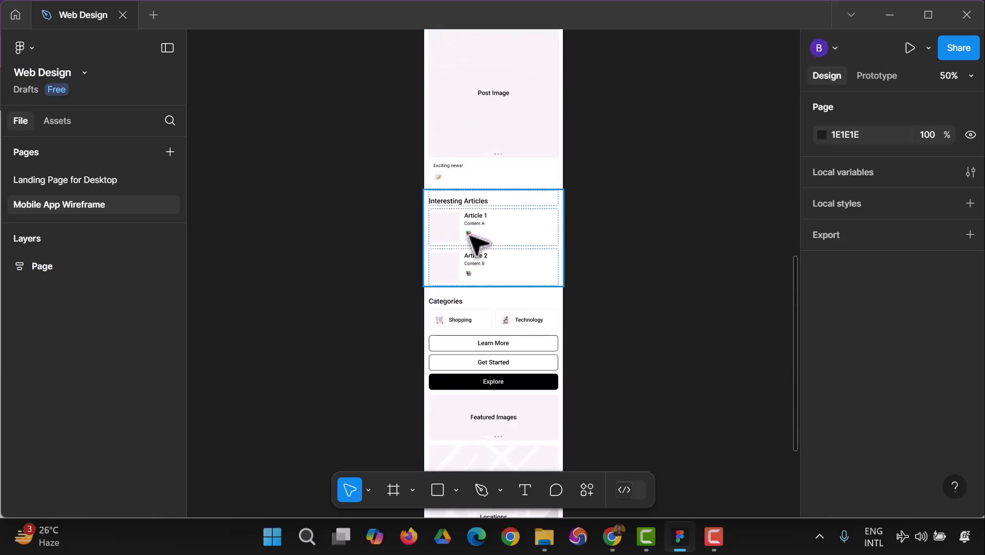
scroll(505, 285, "down", 13)
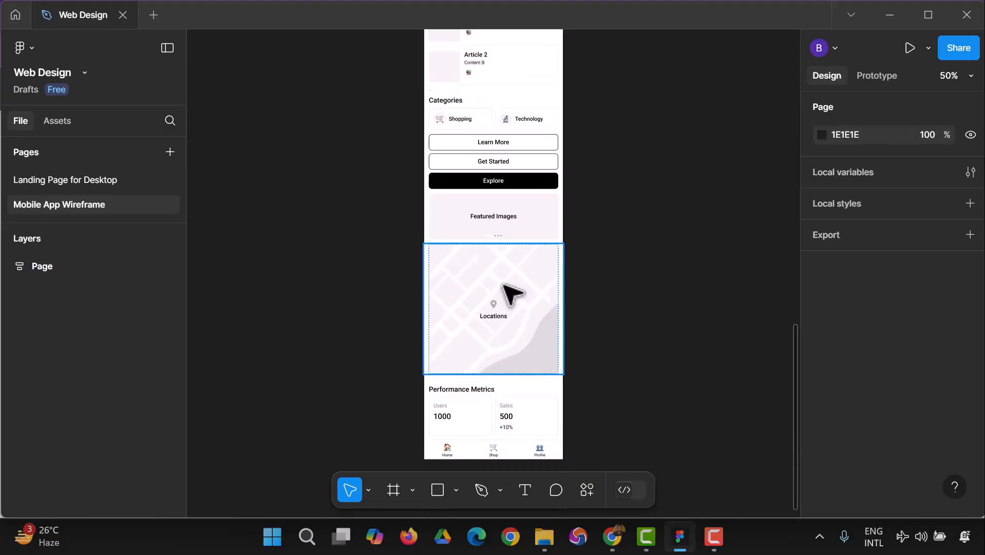
scroll(596, 324, "up", 20)
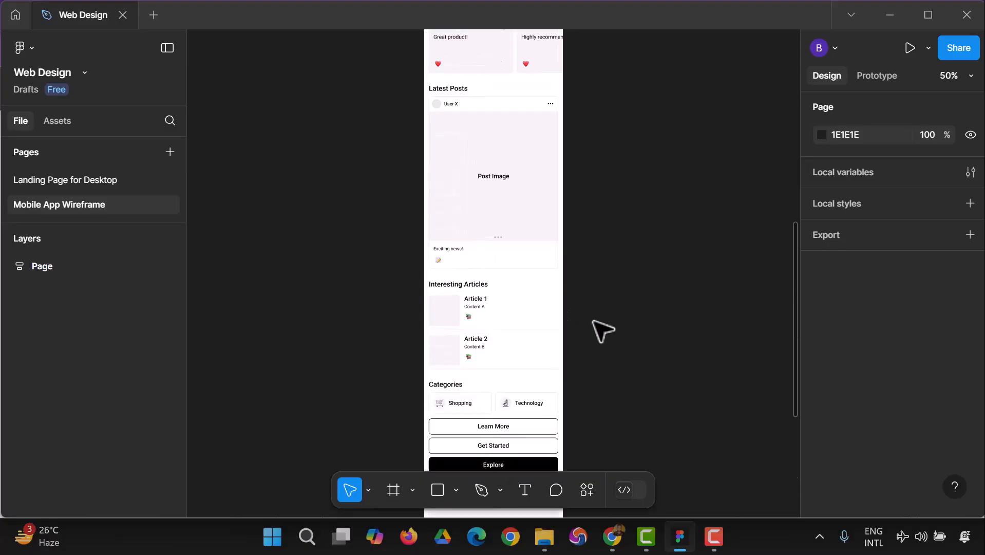
scroll(602, 323, "up", 18)
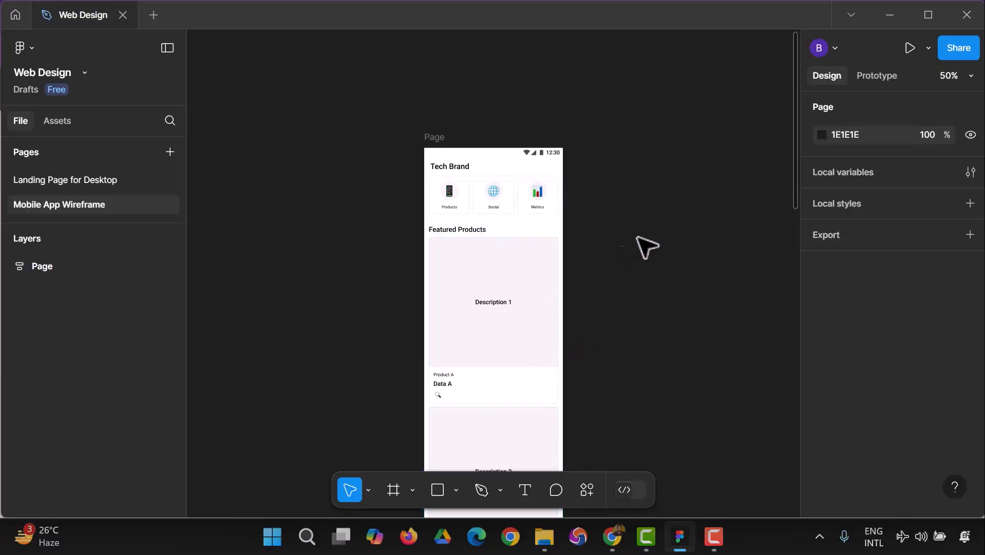
scroll(304, 356, "down", 6)
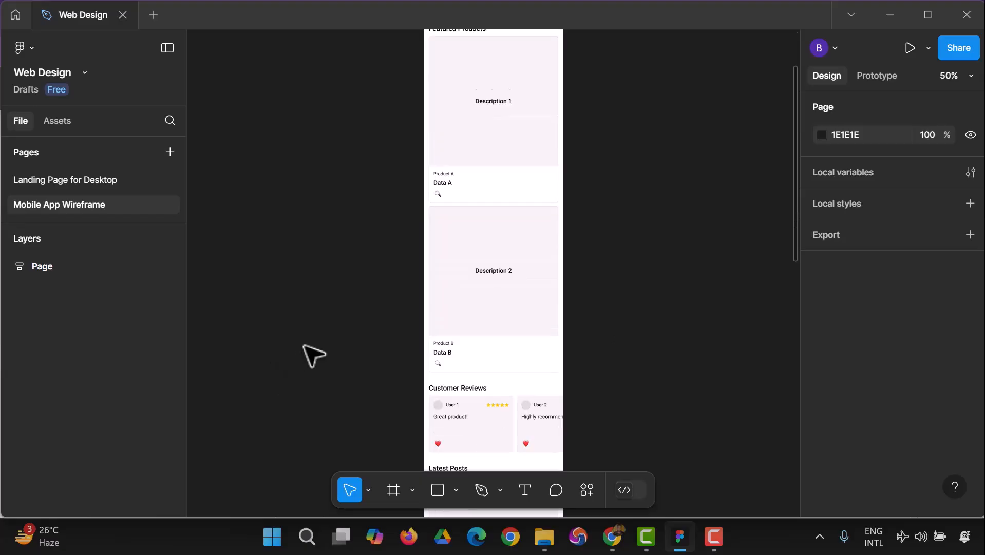
scroll(616, 292, "up", 6)
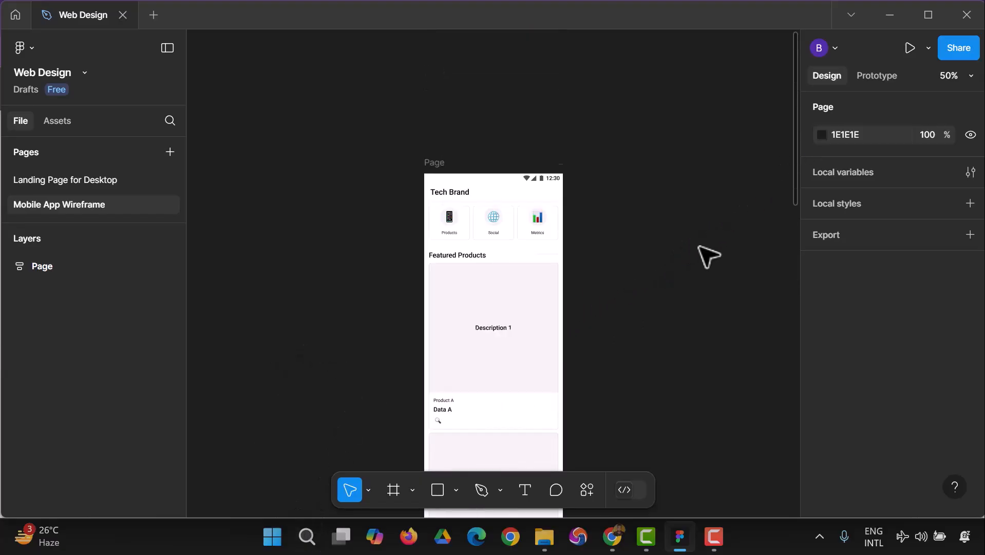
scroll(472, 222, "down", 4)
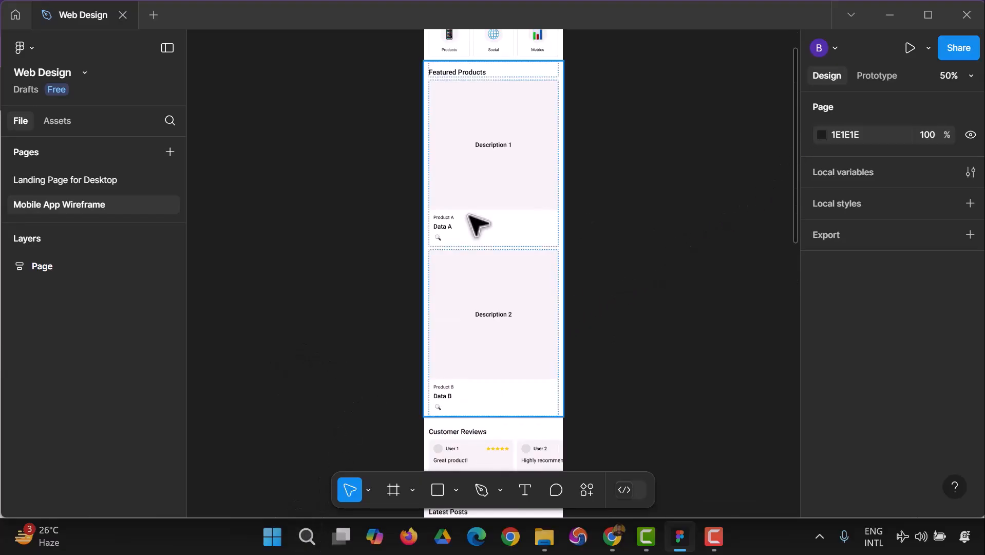
Add an Android Compact phone frame (412 × 917) beside the generated wireframe.
left_click(395, 487)
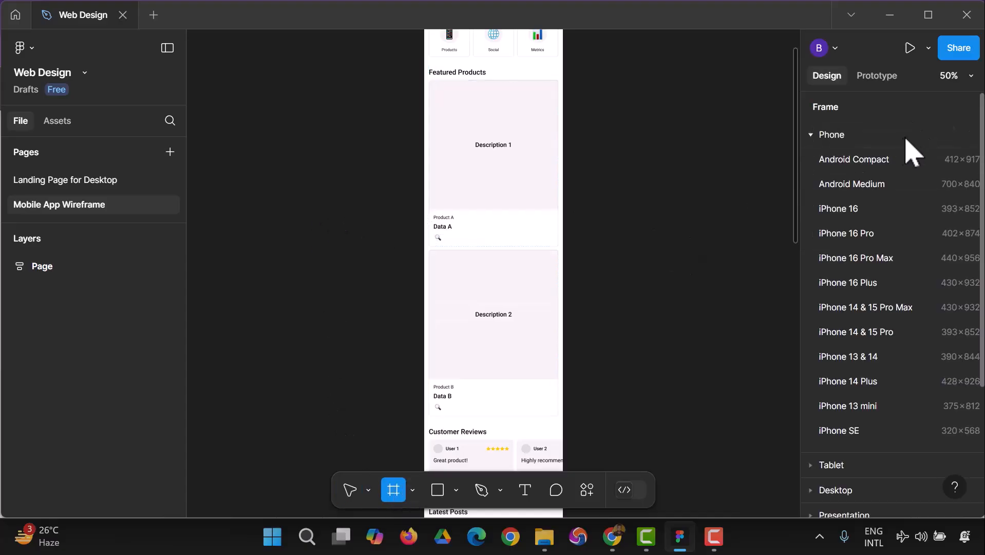
left_click(877, 172)
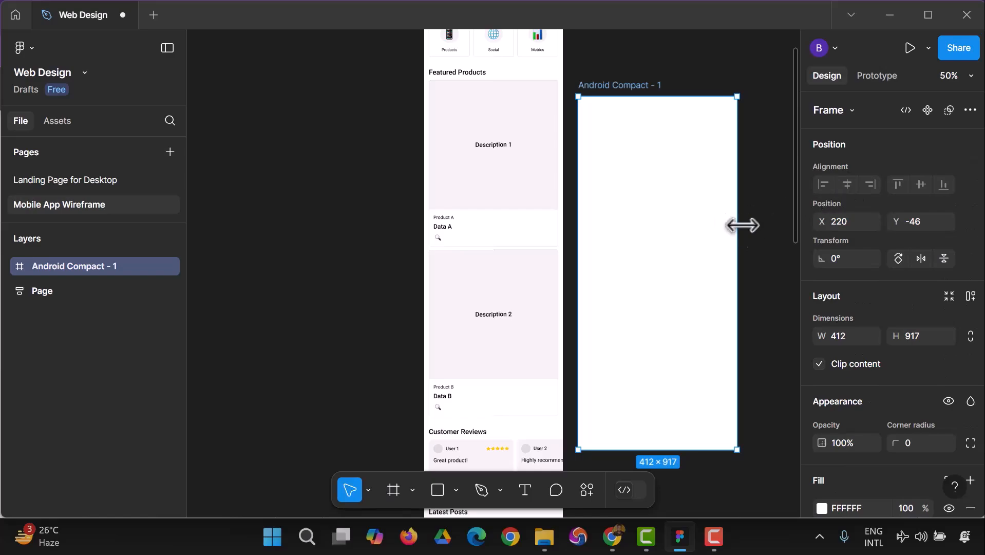
scroll(511, 236, "up", 5)
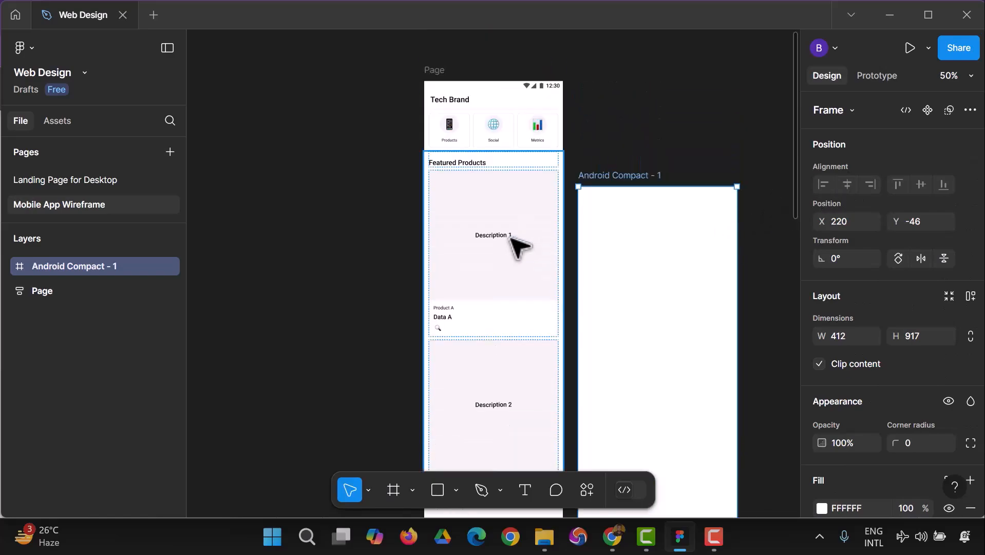
Move the Android Compact frame up to about X 226, Y -204, beside the upper part of the generated wireframe.
scroll(517, 240, "down", 2)
left_click_drag(638, 330, 642, 275)
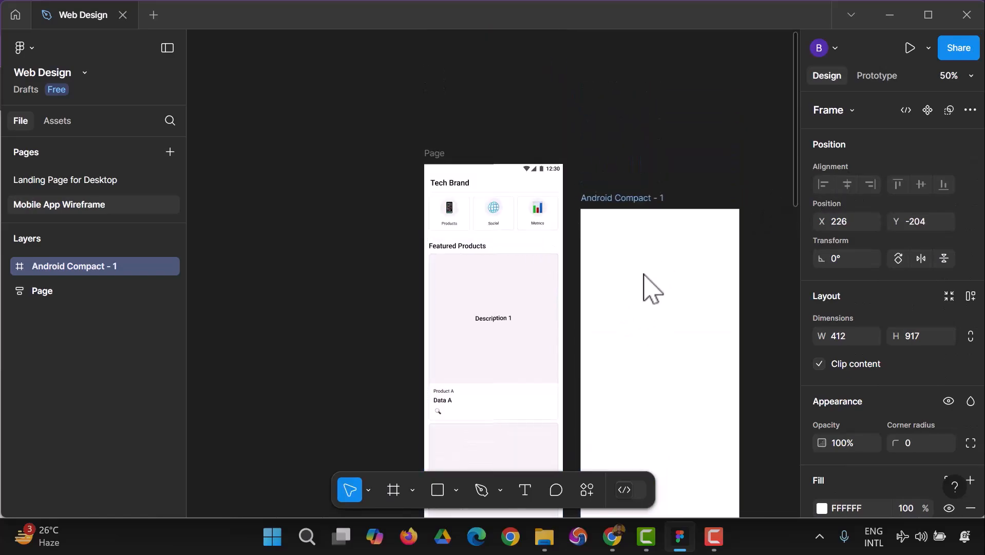
left_click(283, 242)
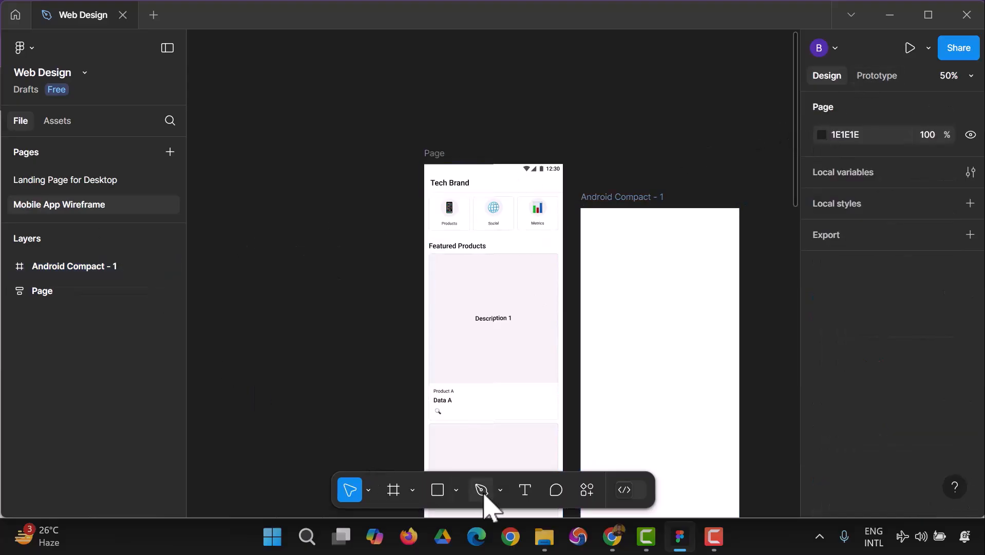
Draw a full-width 412 × 56 rectangle along the top edge of the Android Compact frame as a header bar.
left_click(438, 489)
left_click_drag(580, 208, 742, 231)
left_click(333, 363)
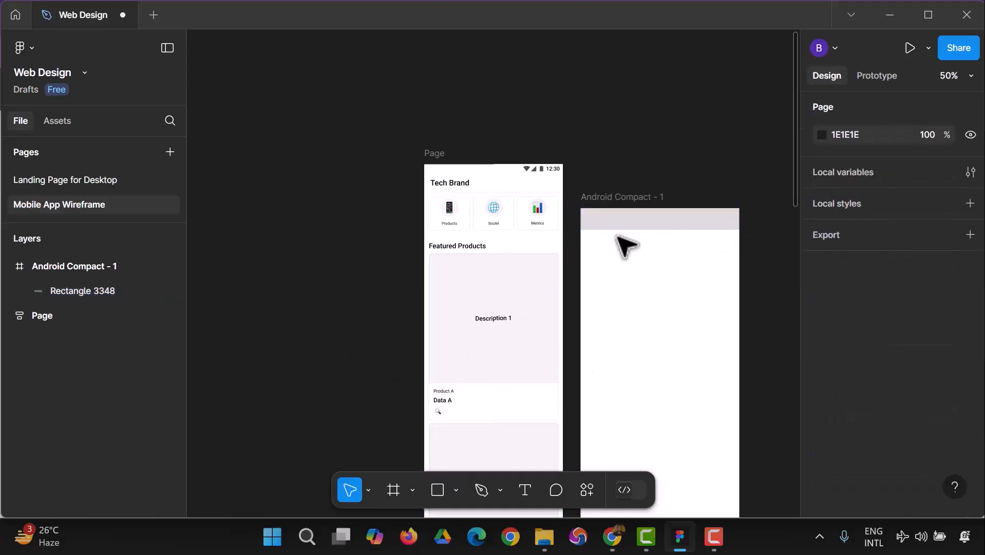
Fill the header bar with white (FFFFFF) and add a drop shadow to it.
left_click(624, 226)
scroll(848, 387, "down", 3)
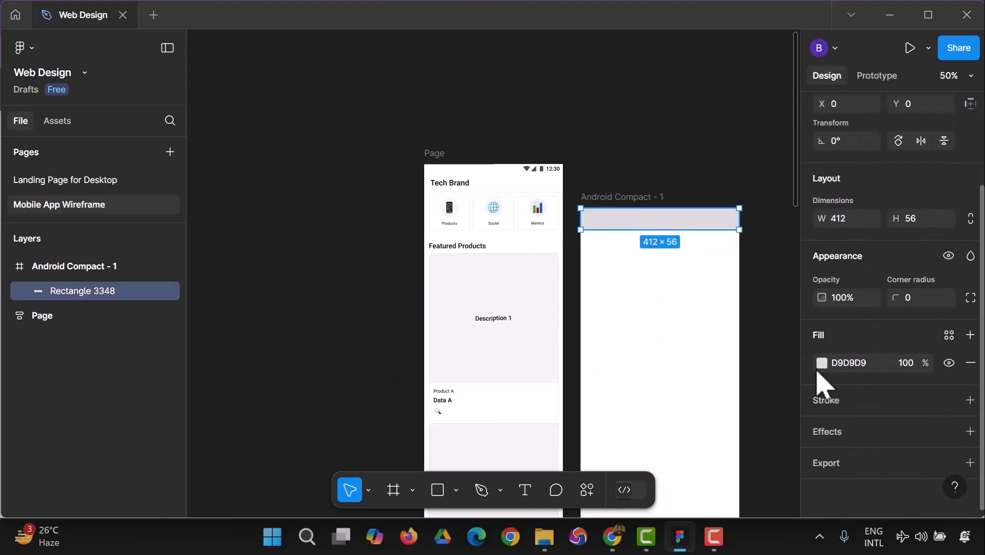
left_click(822, 363)
left_click(690, 440)
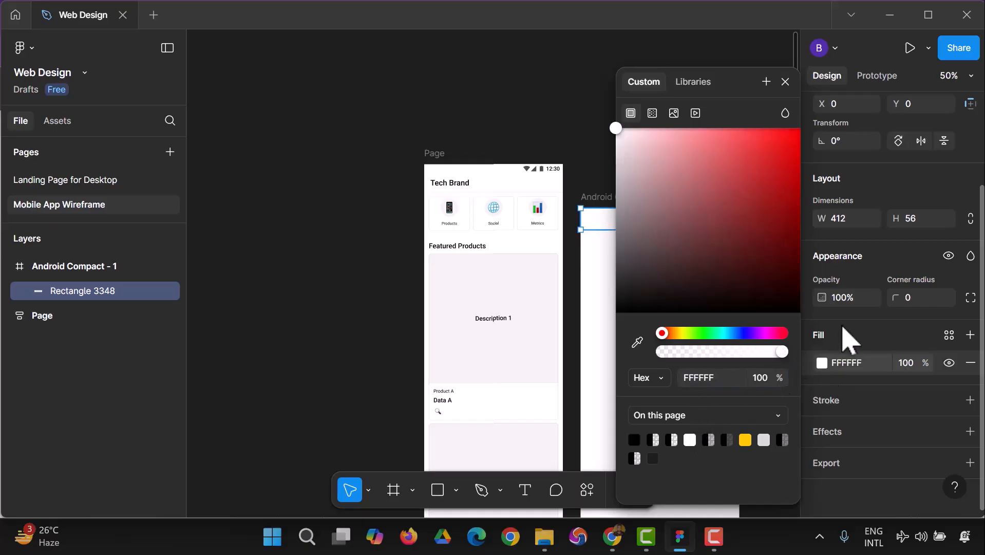
left_click(872, 336)
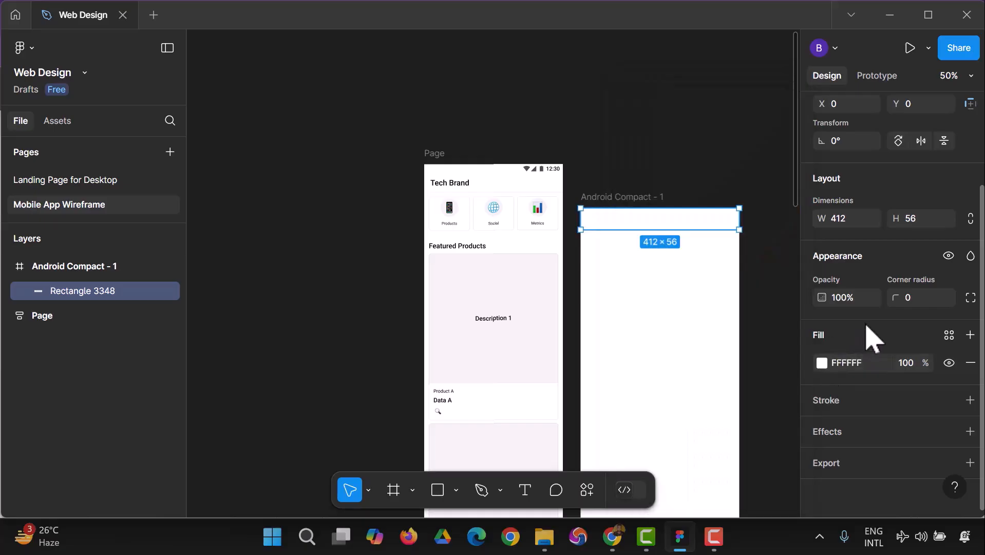
left_click(970, 431)
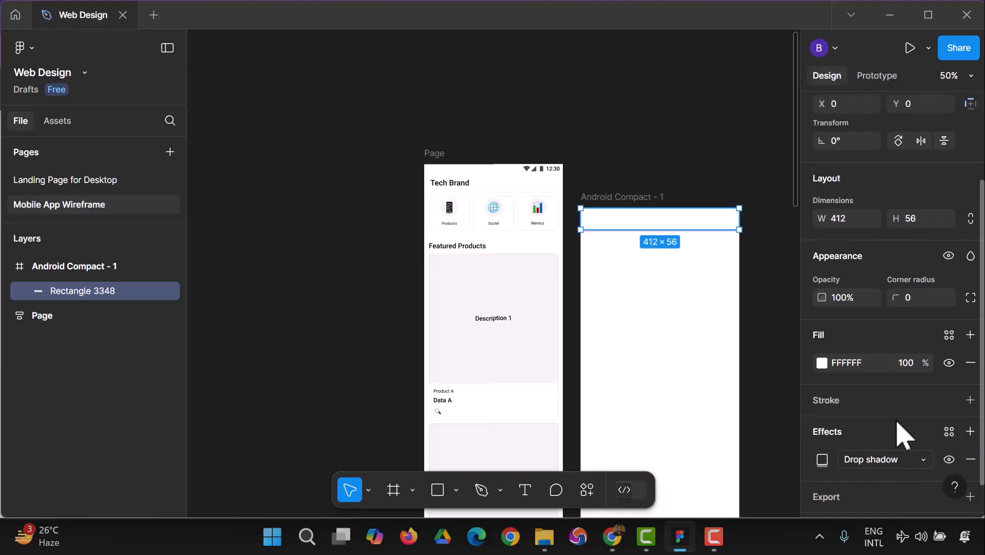
scroll(897, 431, "down", 1)
left_click(796, 402)
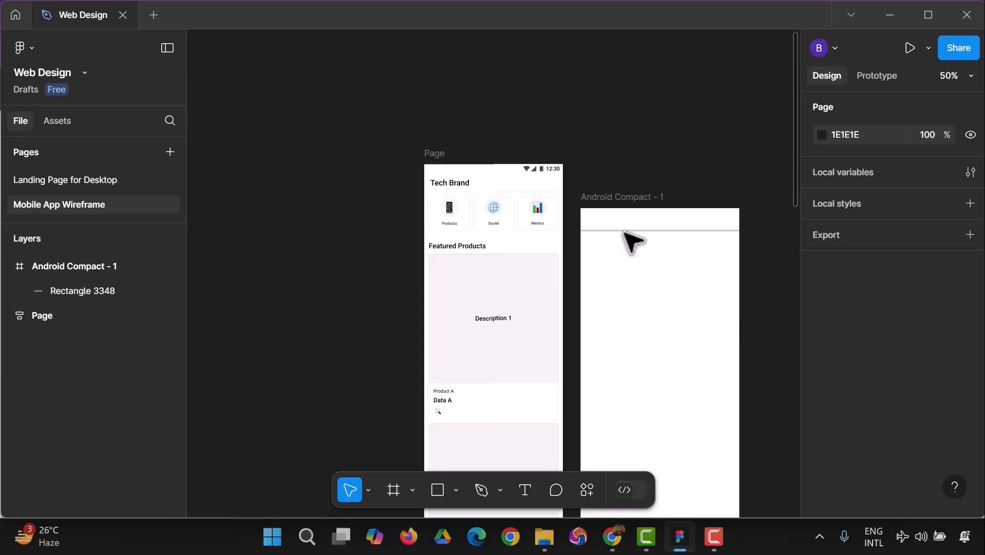
Draw a card rectangle of about 120 × 114 below the header bar, near the phone frame's left edge.
scroll(609, 276, "down", 1)
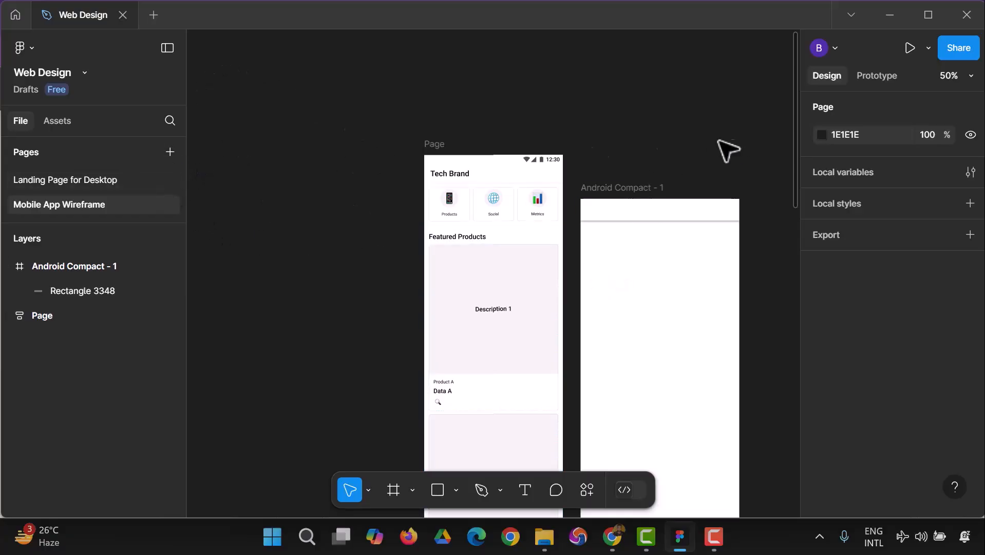
left_click(437, 490)
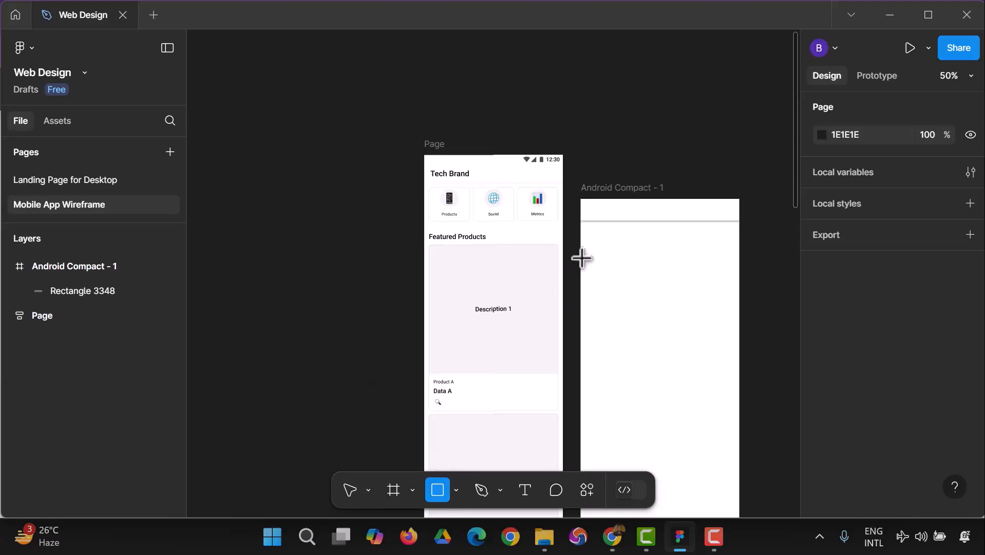
mouse_move(596, 242)
left_mouse_down()
mouse_move(642, 286)
mouse_move(608, 259)
mouse_move(616, 265)
left_mouse_up()
left_click(352, 323)
Fill the card with white (FFFFFF) and give it an inside stroke with a weight of 0.5.
scroll(828, 400, "down", 3)
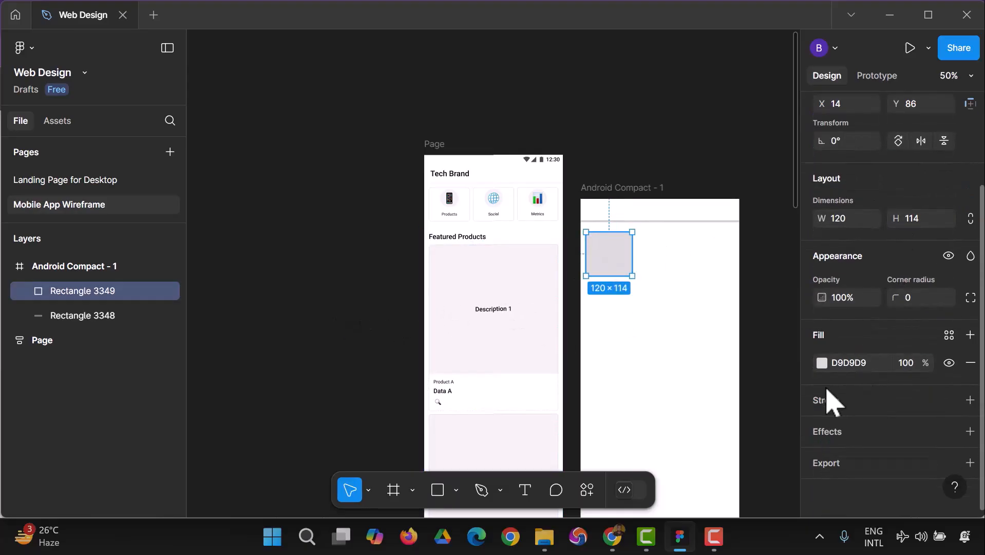
left_click(822, 363)
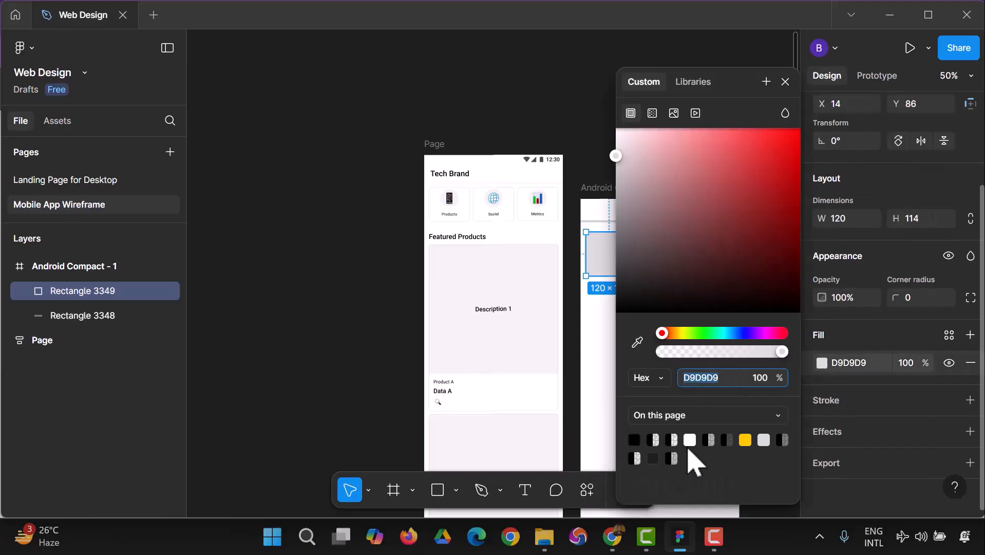
left_click(690, 440)
left_click(971, 399)
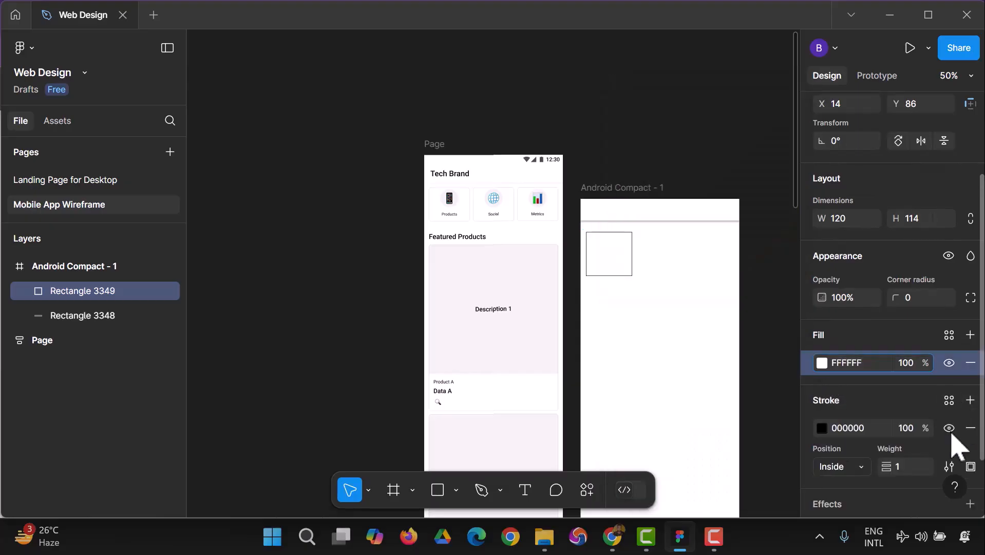
left_click(905, 469)
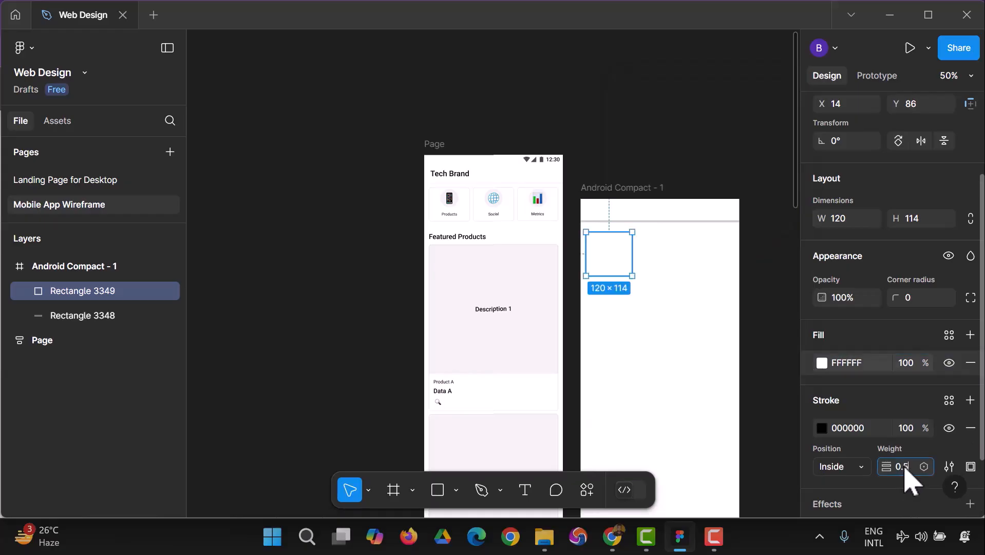
type("0.5")
key("Return")
left_click(644, 266)
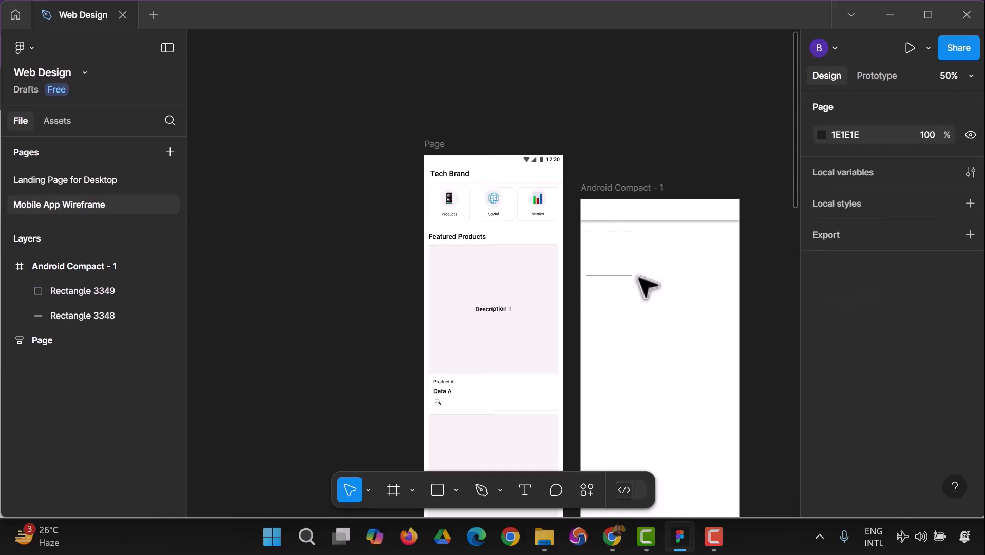
Add a drop shadow to the card below the header bar.
left_click(626, 262)
scroll(882, 424, "down", 4)
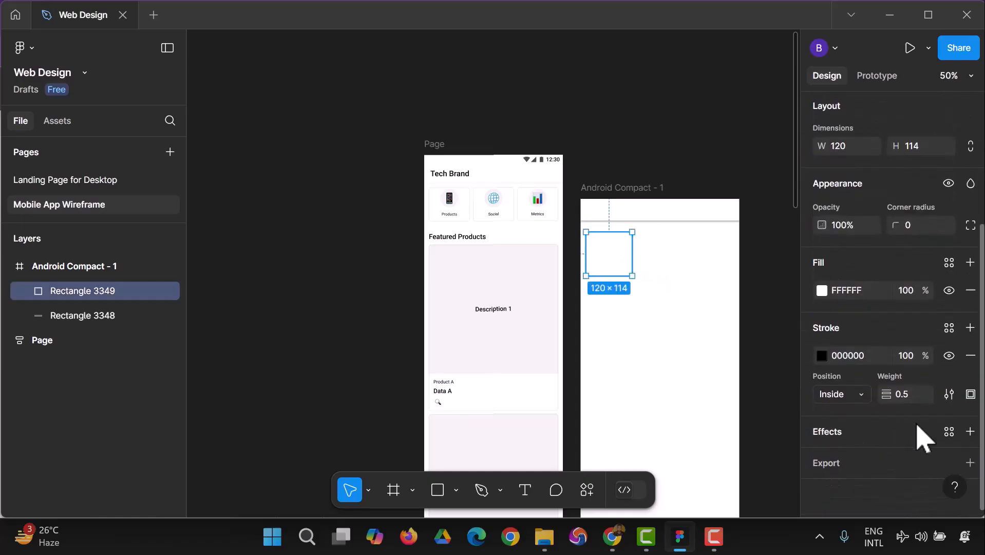
left_click(970, 431)
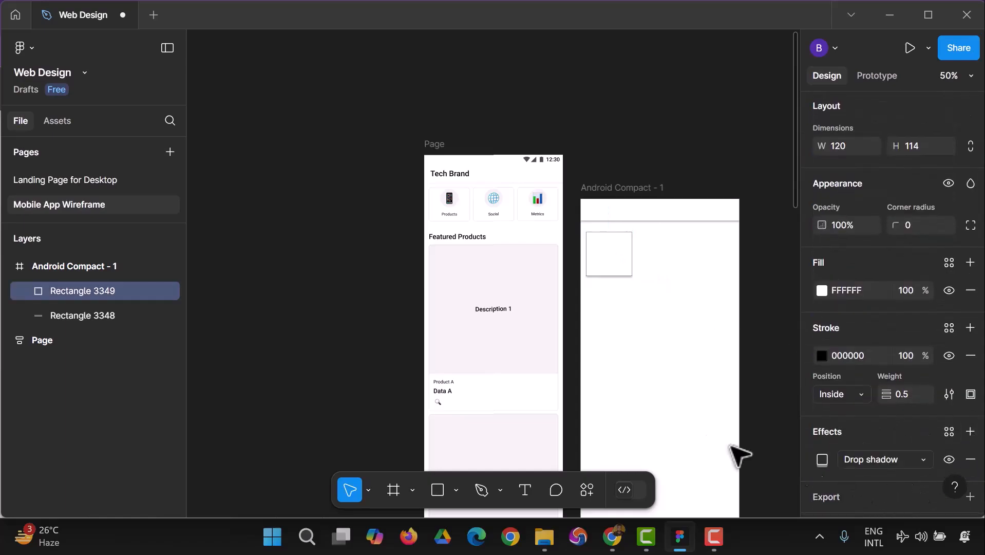
left_click(708, 402)
Change the card's stroke color to the light gray already used on this page.
left_click(628, 263)
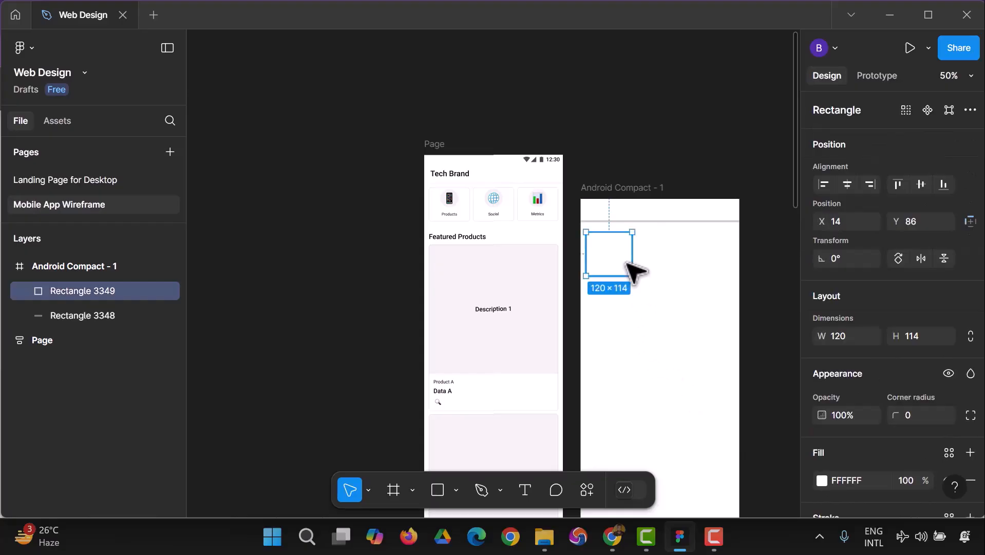
scroll(883, 421, "down", 3)
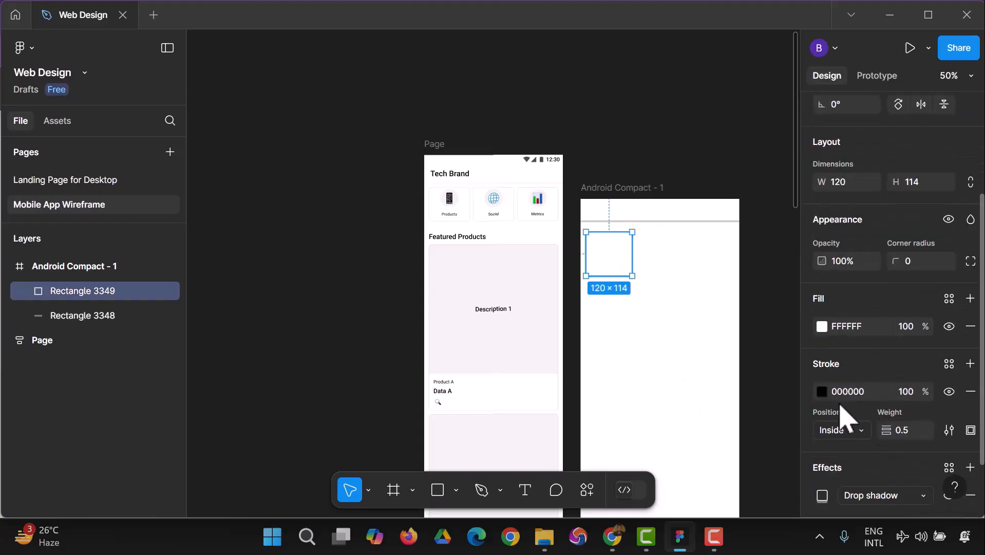
left_click(823, 392)
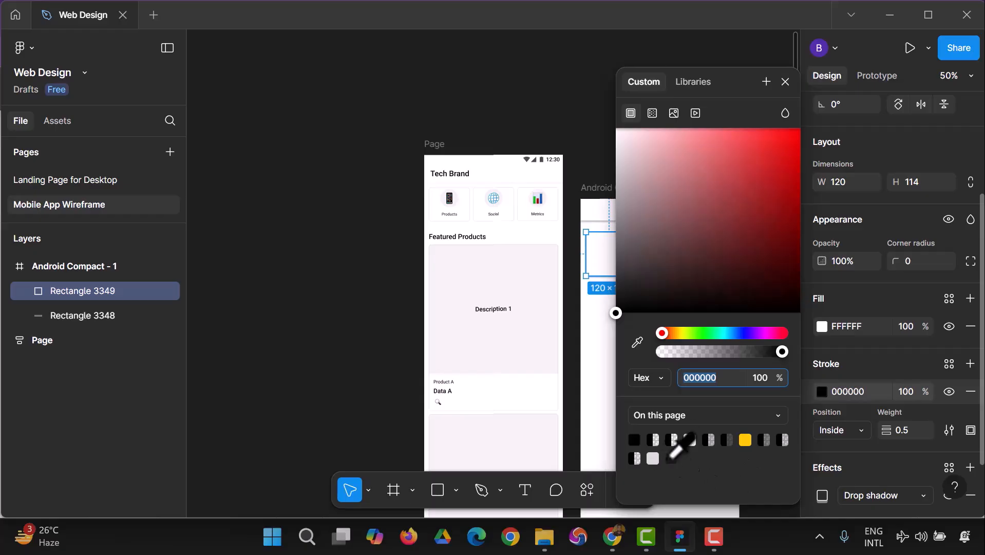
left_click(653, 458)
left_click(590, 382)
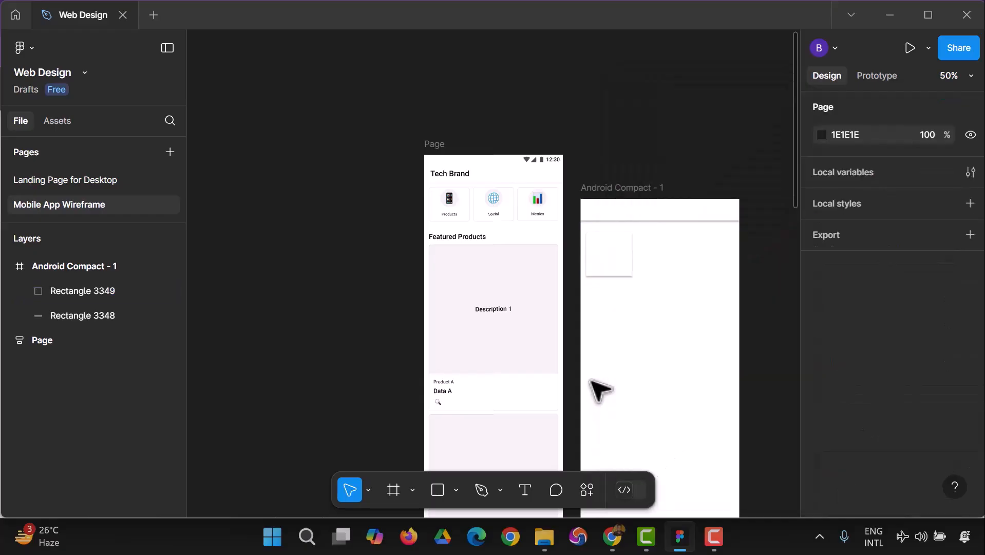
Duplicate the card twice to form an evenly spaced row of three, the last one running past the frame's right edge.
left_click(599, 261)
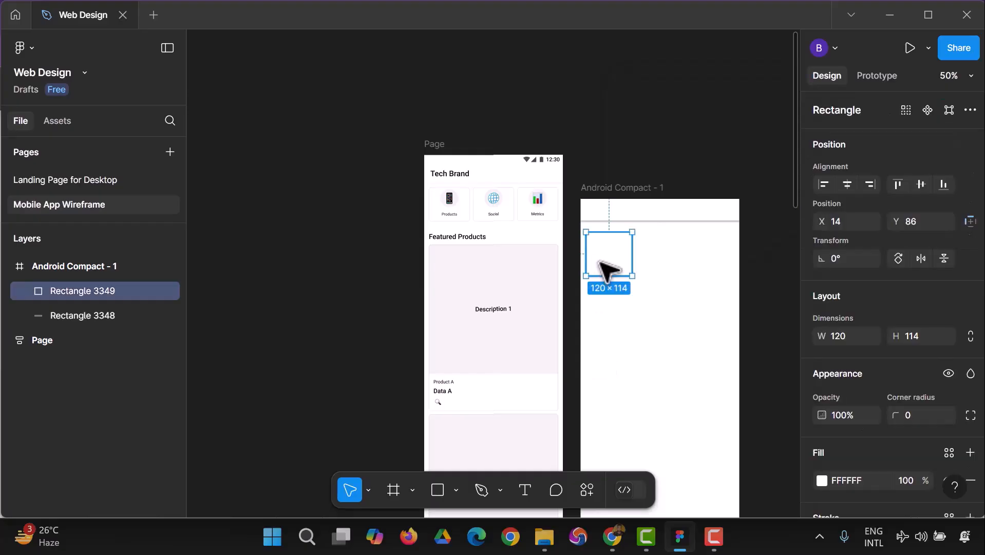
key("ctrl+d")
left_click_drag(601, 268, 668, 263)
key("ctrl+d")
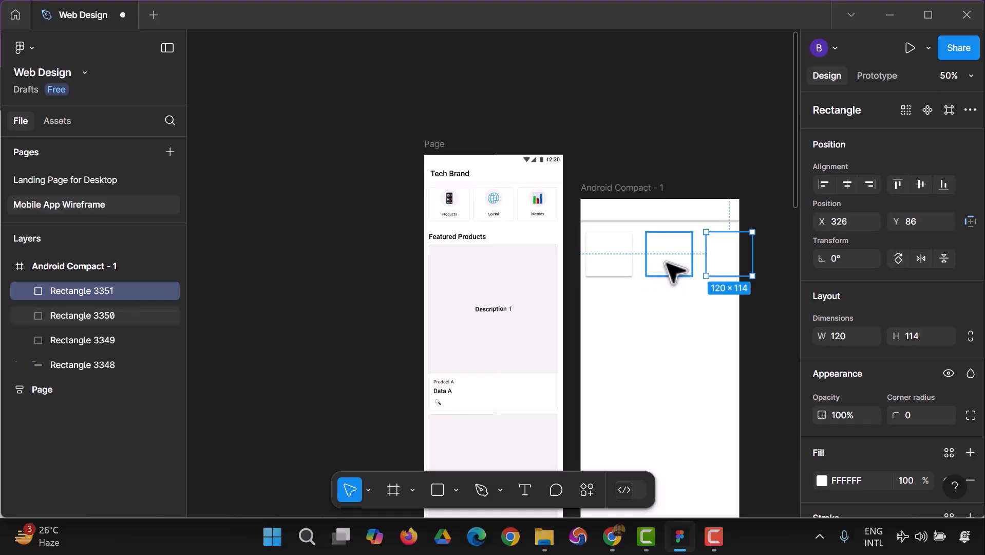
left_click(760, 356)
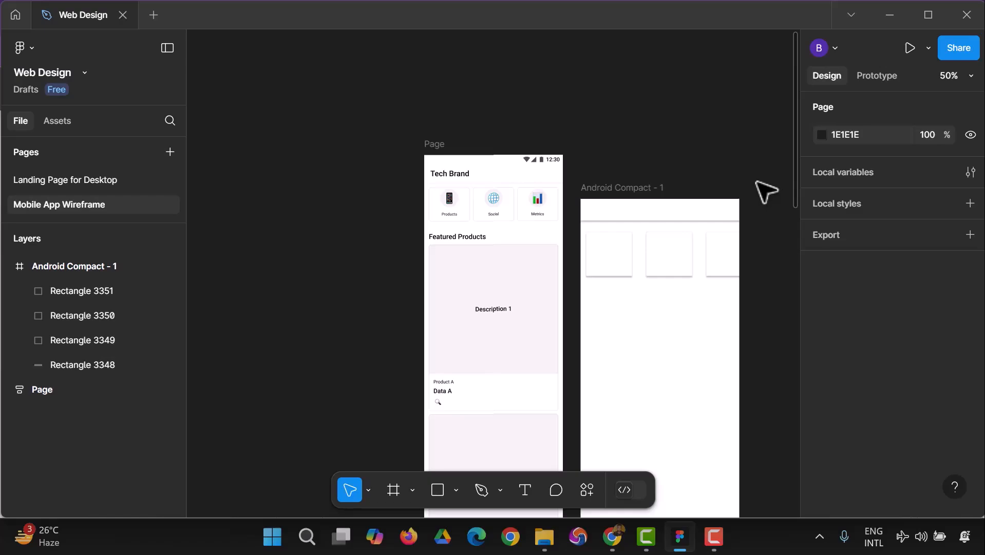
Add the text "Navigation" inside the header bar and position it at about X 35, Y 16.
scroll(663, 308, "down", 1)
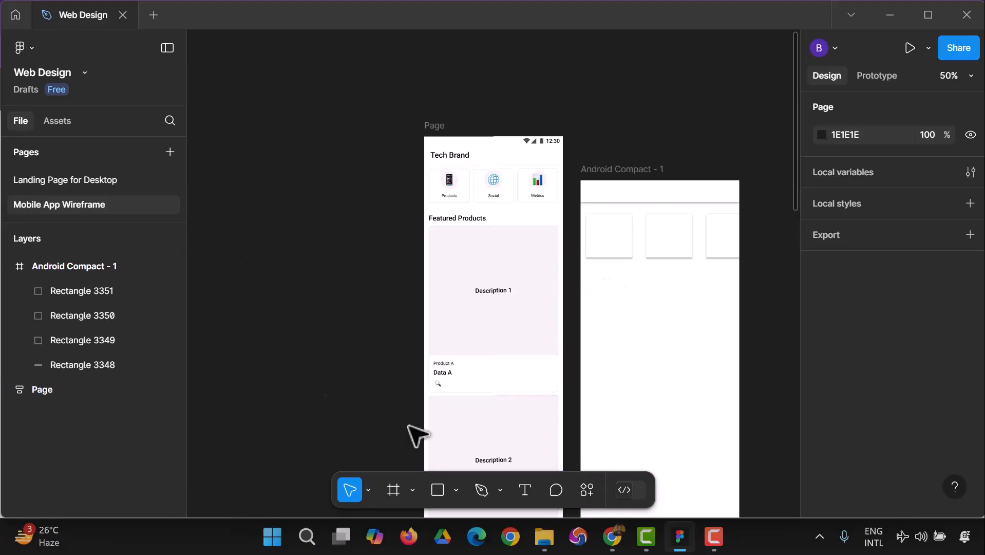
left_click(533, 491)
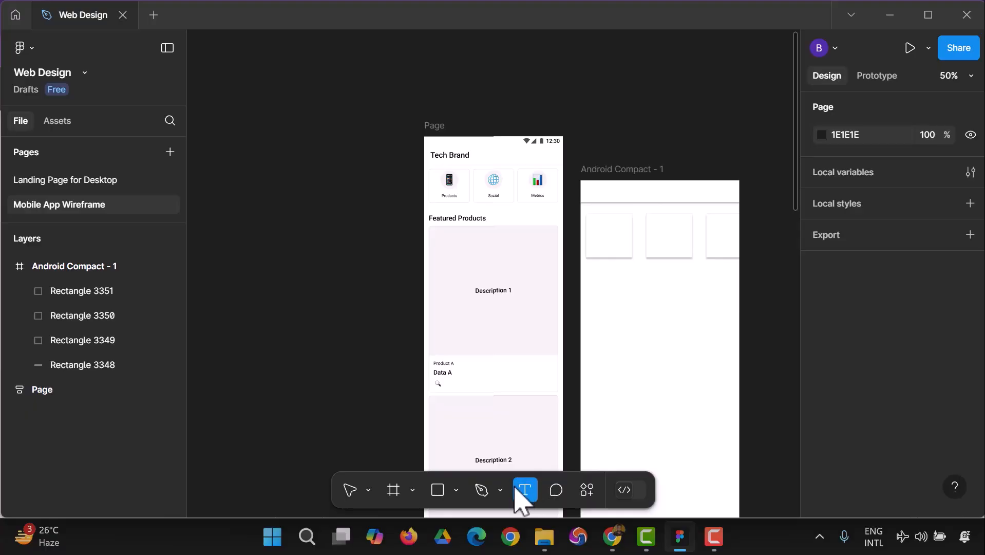
left_click(600, 193)
type("Na")
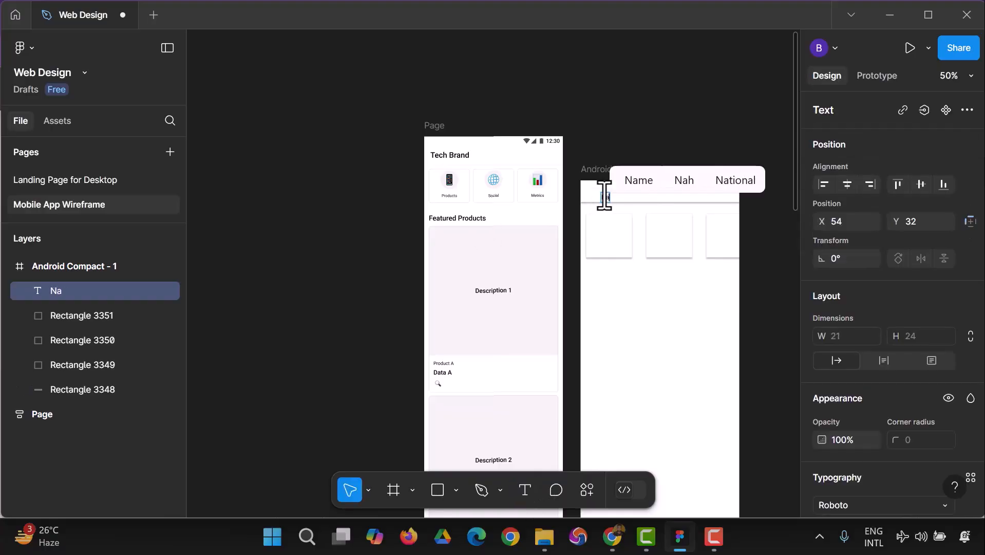
type("vig")
type("ai")
type("ion")
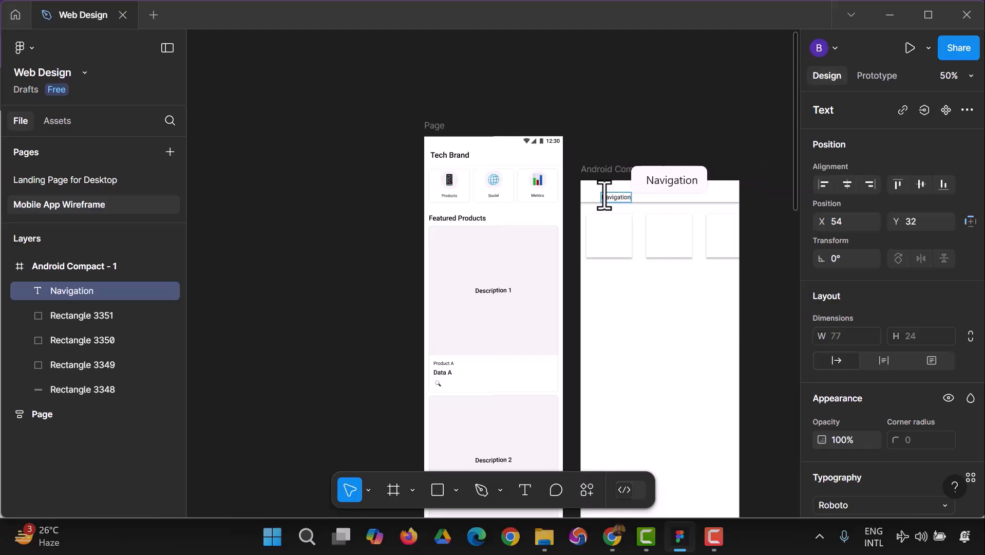
key("Escape")
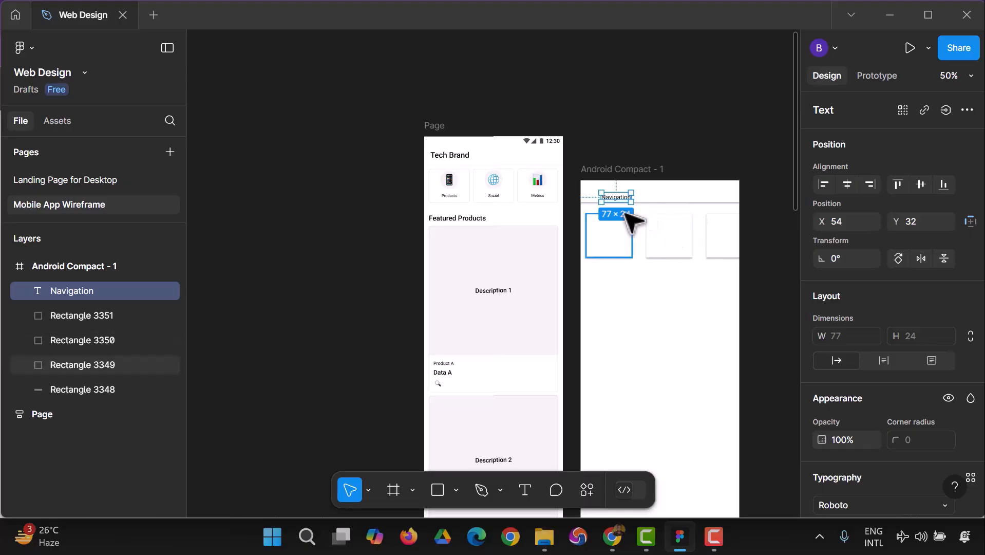
left_click_drag(630, 200, 623, 197)
left_click(769, 282)
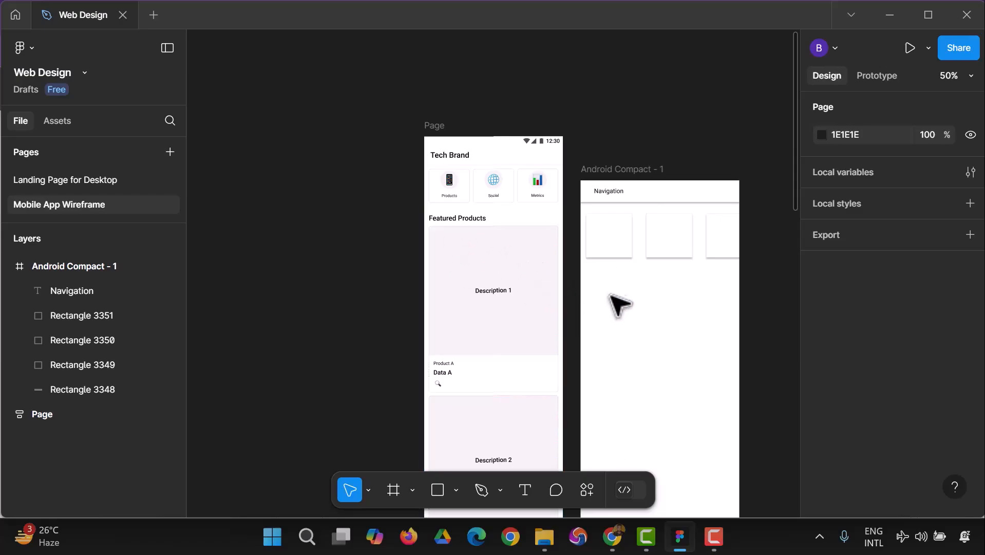
Duplicate the "Navigation" text and place the copy straight below the first card, at about X 35, Y 230.
left_click(616, 194)
key("ctrl+d")
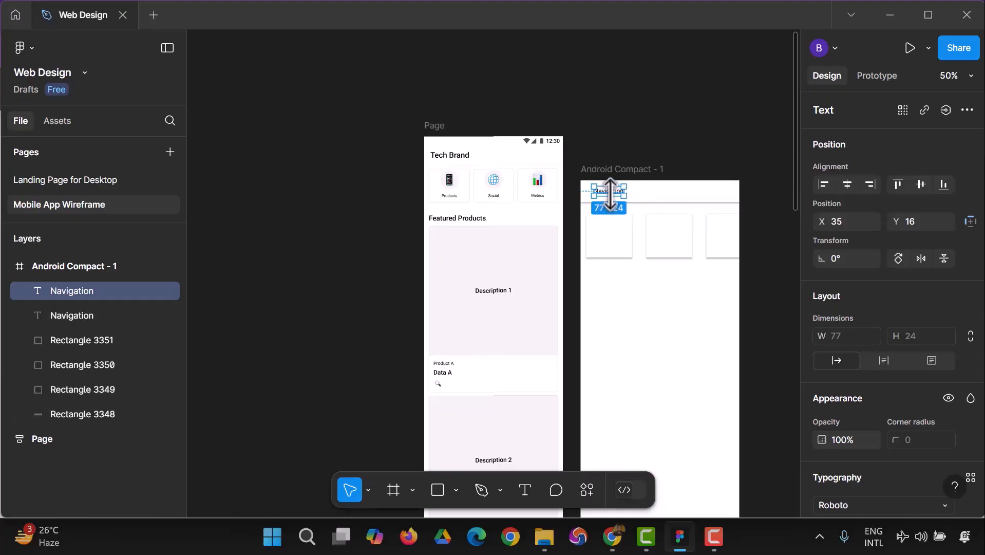
left_click_drag(612, 197, 610, 279)
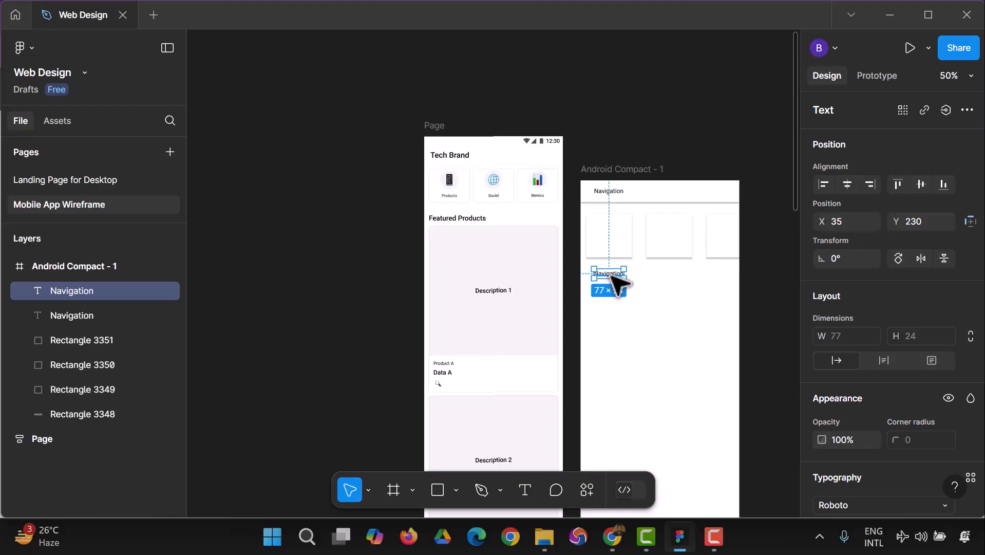
left_click(611, 308)
Change the duplicated "Navigation" text below the first card to "Featured Product".
double_click(607, 275)
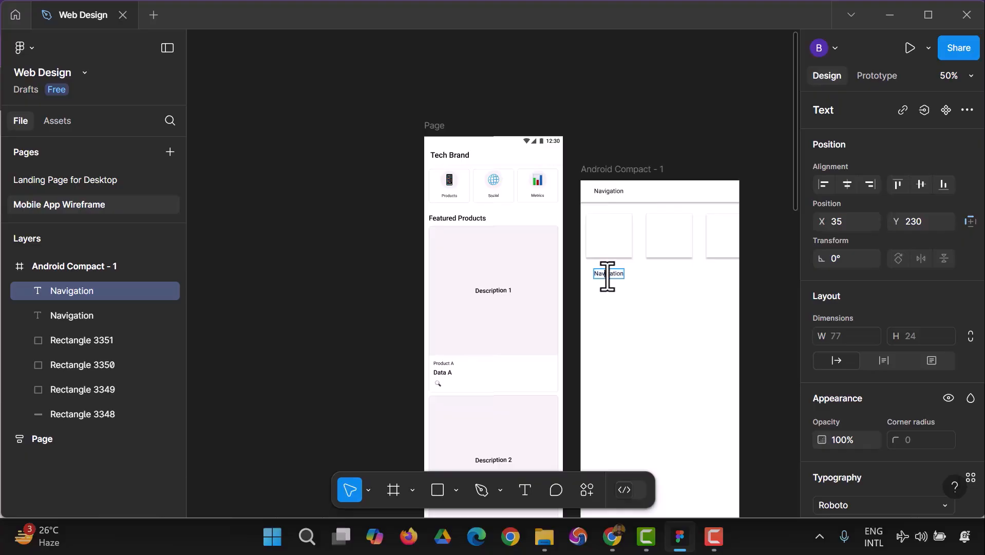
type("Freatur")
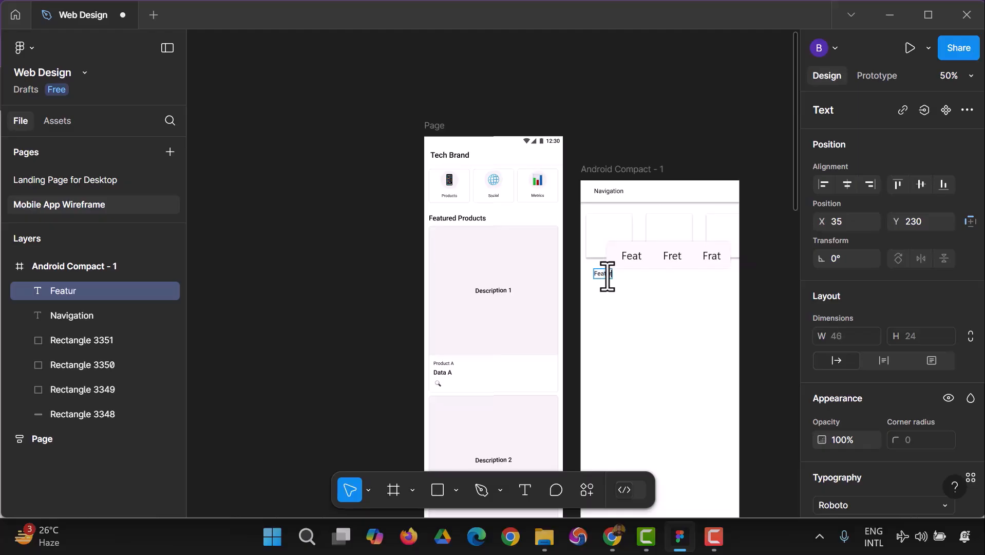
type("ed Product")
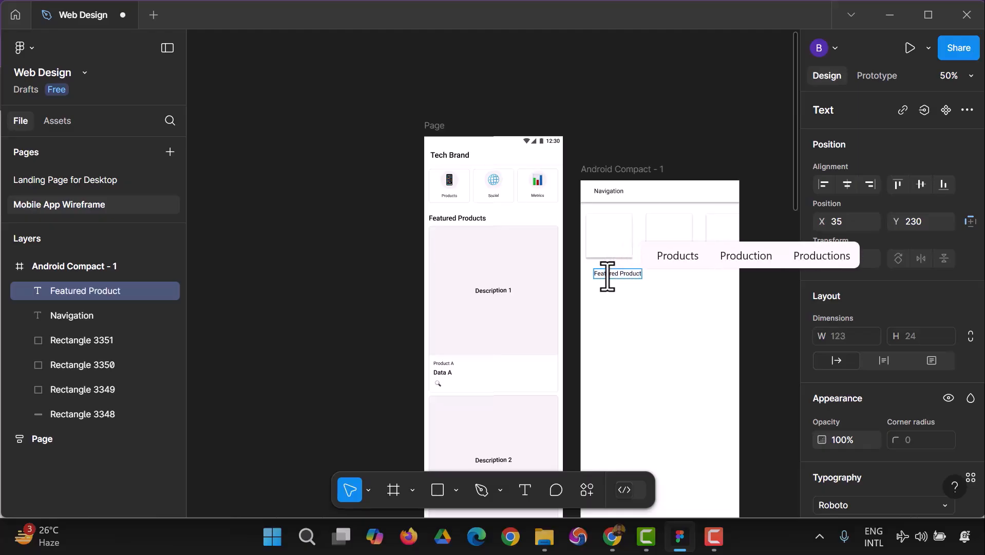
key("Escape")
left_click(707, 107)
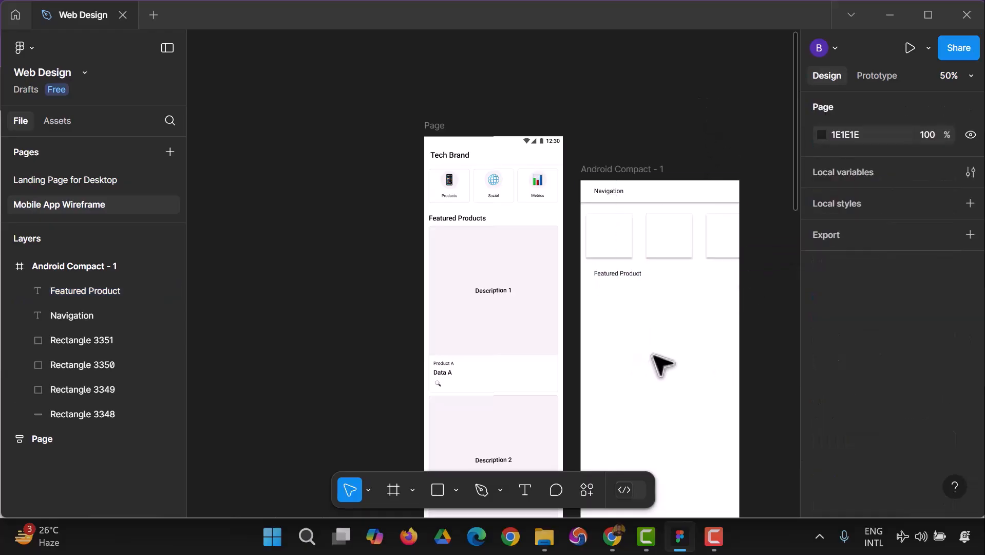
scroll(635, 314, "down", 1)
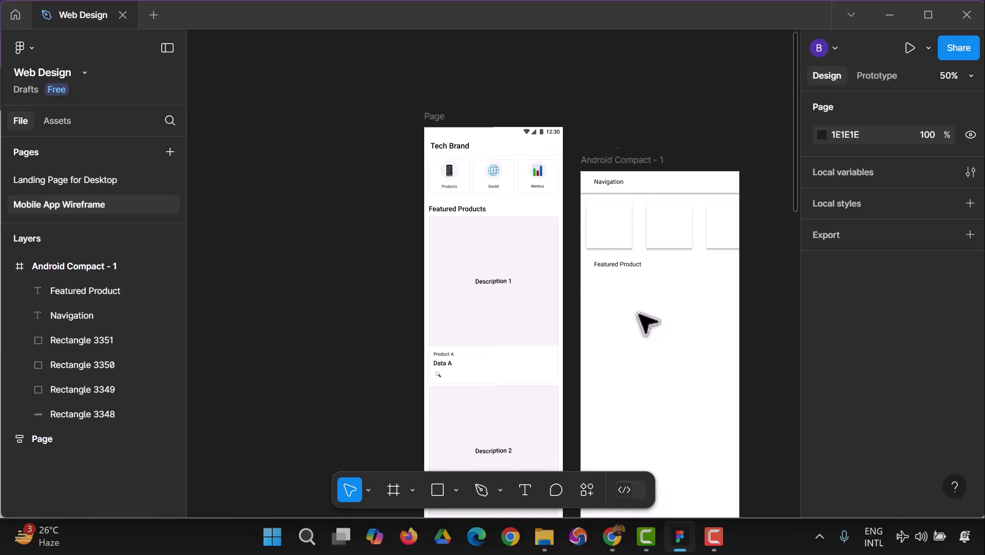
scroll(637, 312, "down", 1)
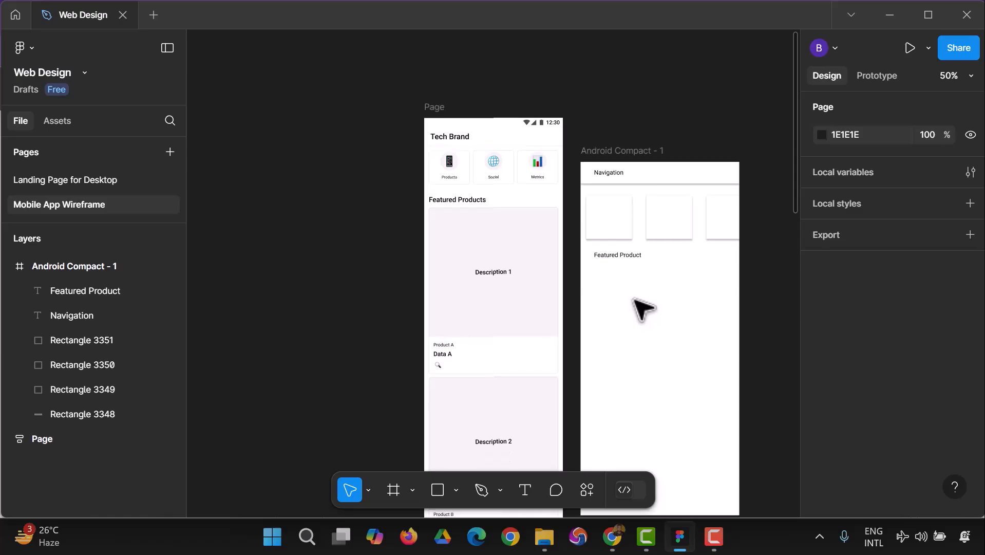
left_click(437, 489)
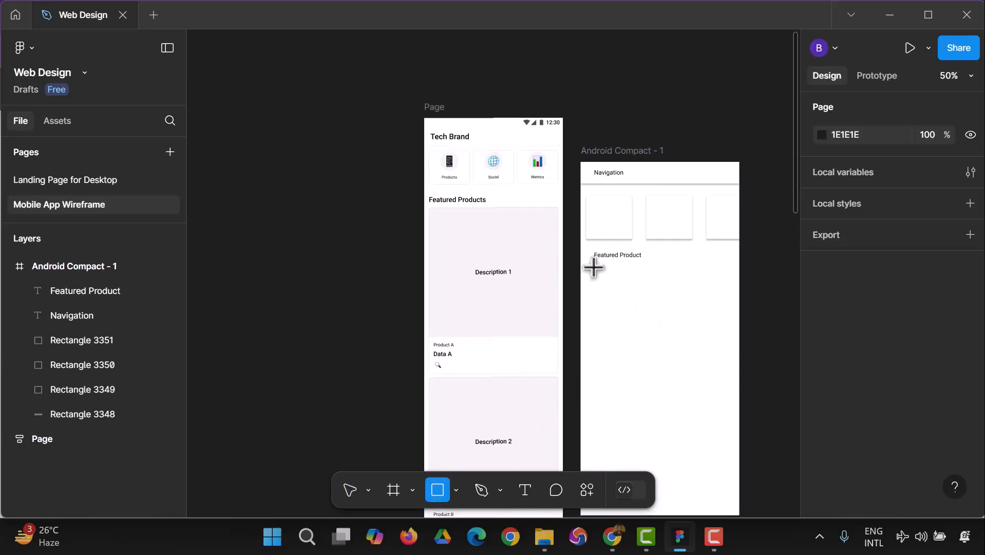
left_click_drag(594, 267, 660, 362)
key("Delete")
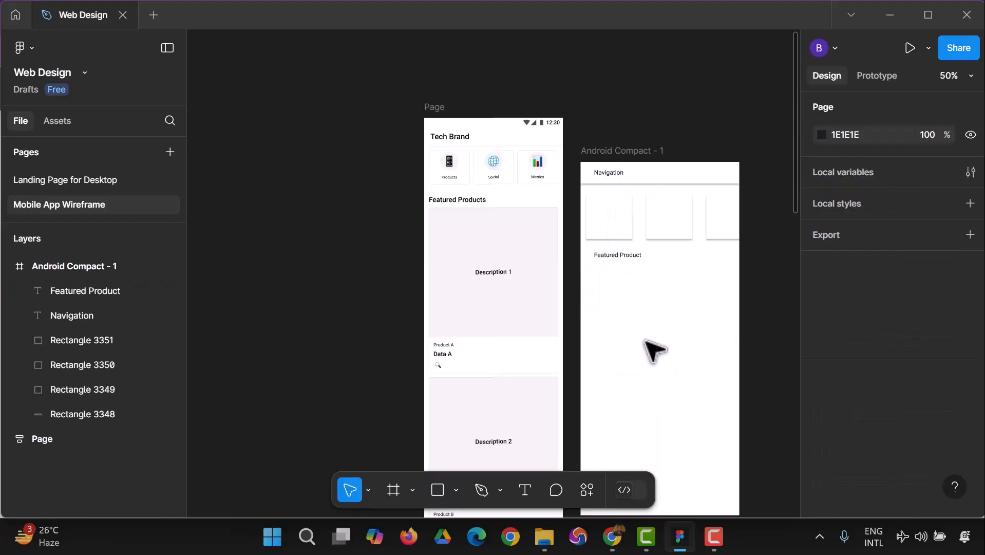
Duplicate the first card and enlarge the copy below the "Featured Product" title into a product card about 372 wide.
left_click(609, 226)
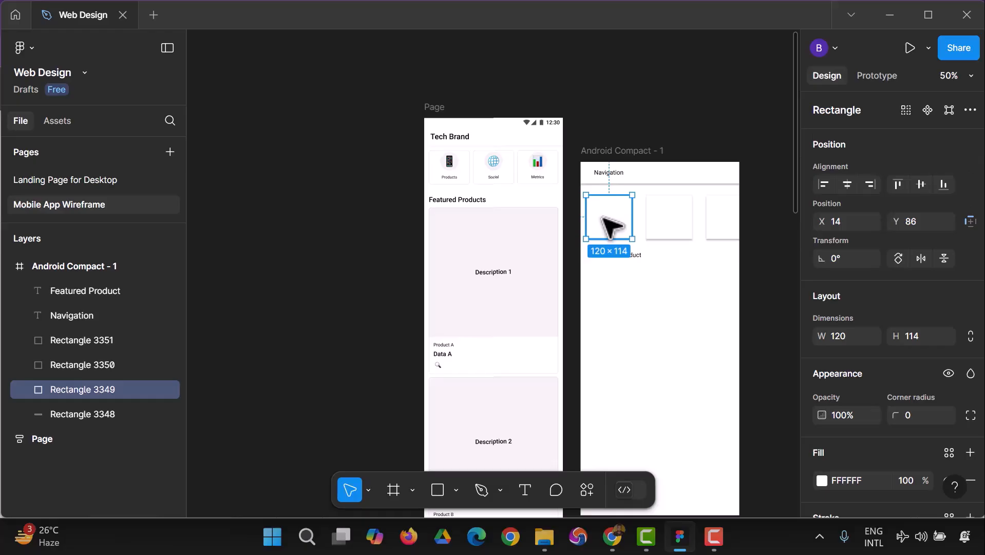
key("ctrl+d")
left_click_drag(602, 216, 732, 404)
Align both titles with the cards' left edge at X 14, placing "Featured Product" at Y 246 and "Navigation" at Y 28.
left_click(615, 259)
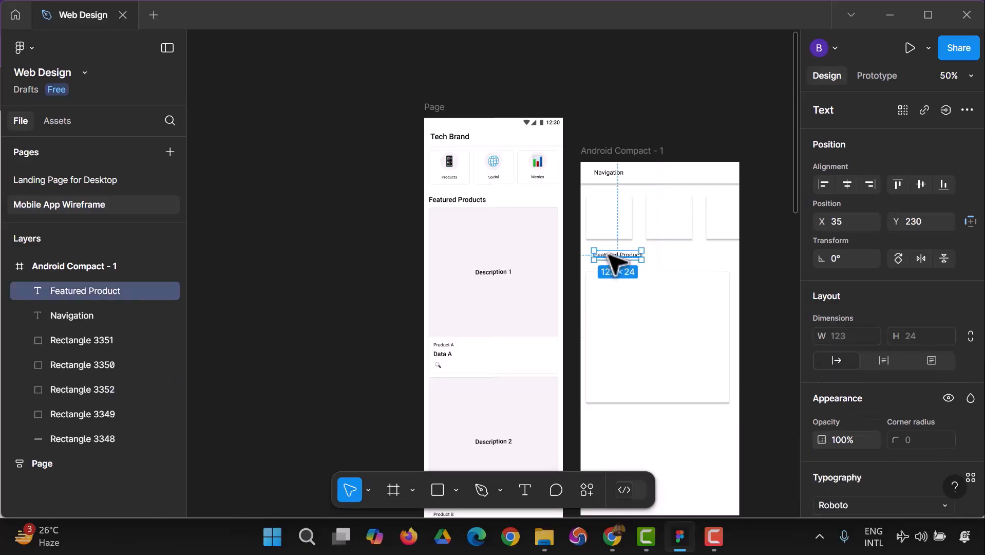
left_click_drag(611, 253, 602, 259)
left_click(602, 176)
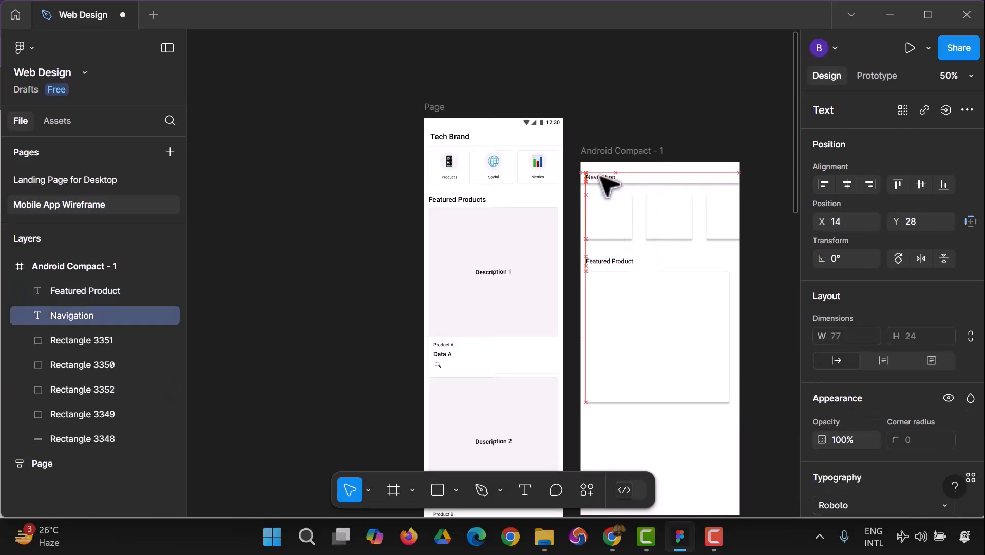
left_click(778, 330)
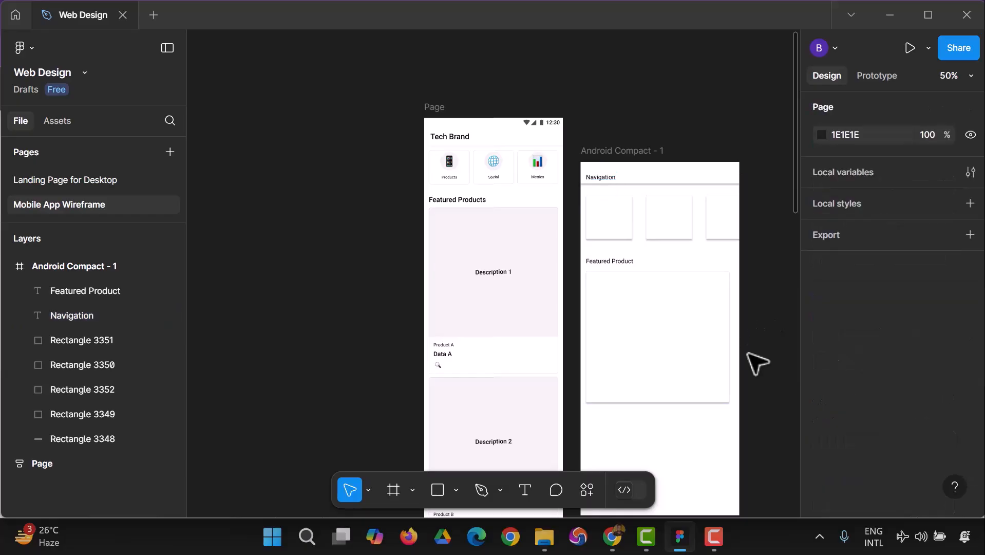
Draw a rectangle about 386 × 108 across the lower part of the large product card, at about X 0, Y 516.
scroll(755, 360, "down", 4)
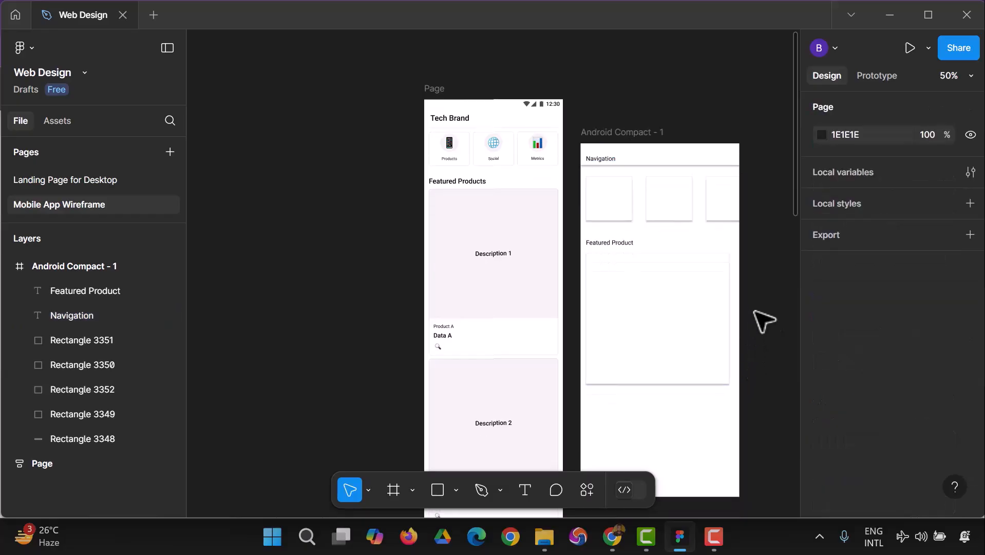
scroll(768, 323, "down", 1)
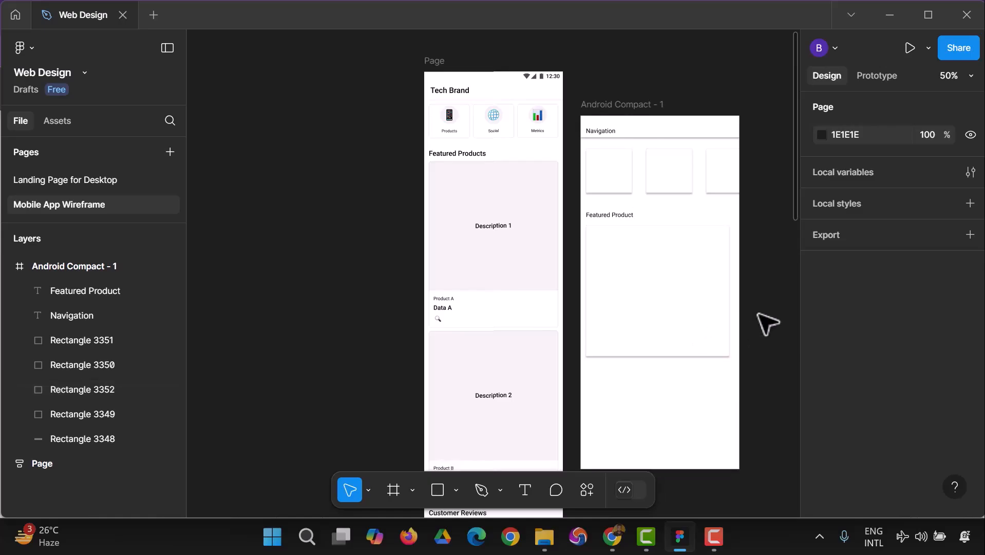
scroll(768, 301, "down", 2)
left_click(438, 491)
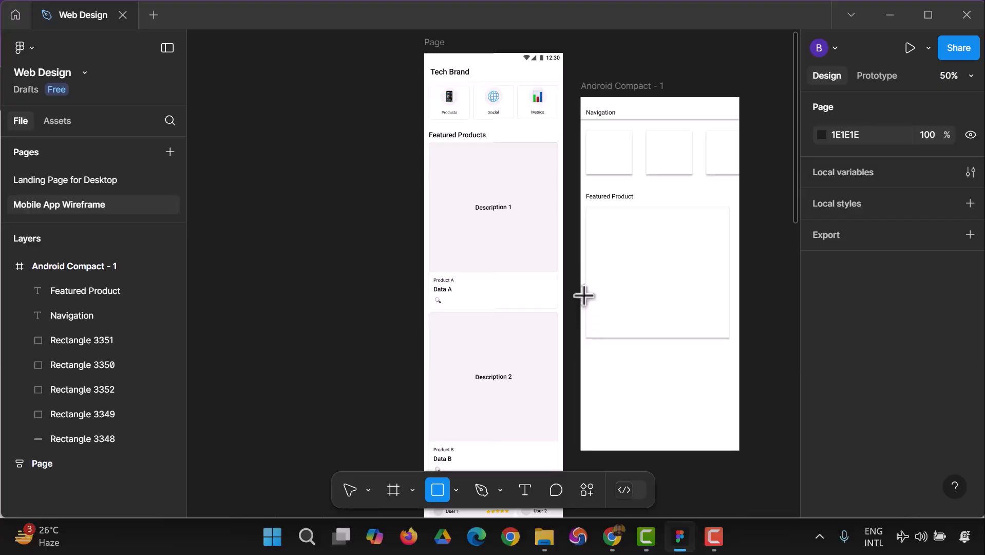
mouse_move(581, 296)
left_mouse_down()
mouse_move(598, 335)
mouse_move(727, 337)
left_mouse_up()
left_click(754, 308)
Fill the new rectangle with white FFFFFF and give it an inner shadow effect.
left_click(715, 323)
scroll(843, 421, "down", 2)
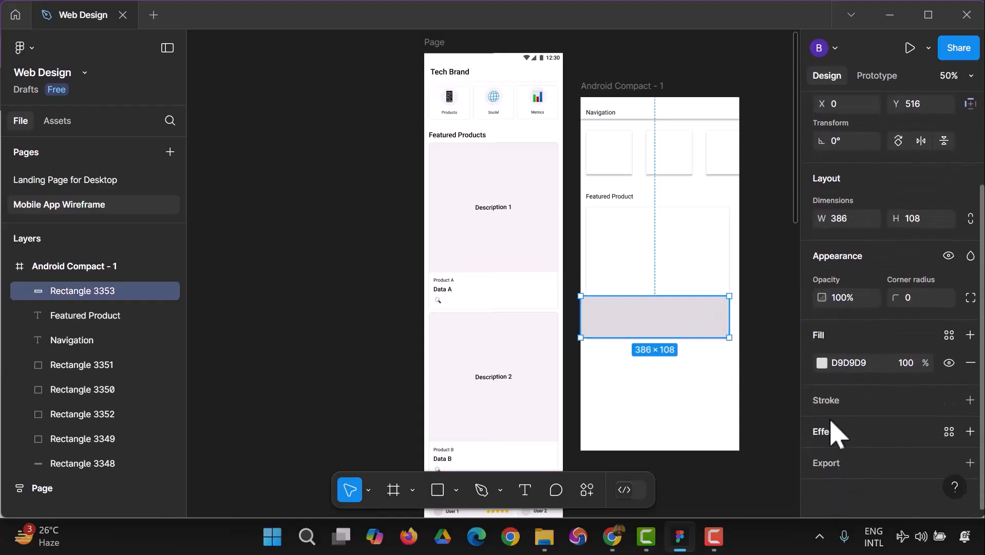
left_click(822, 362)
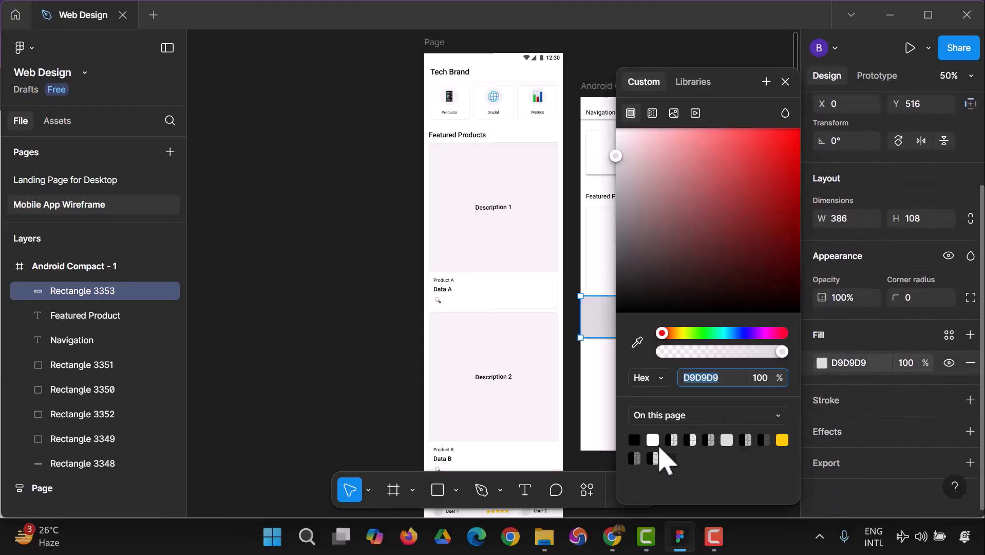
left_click(653, 440)
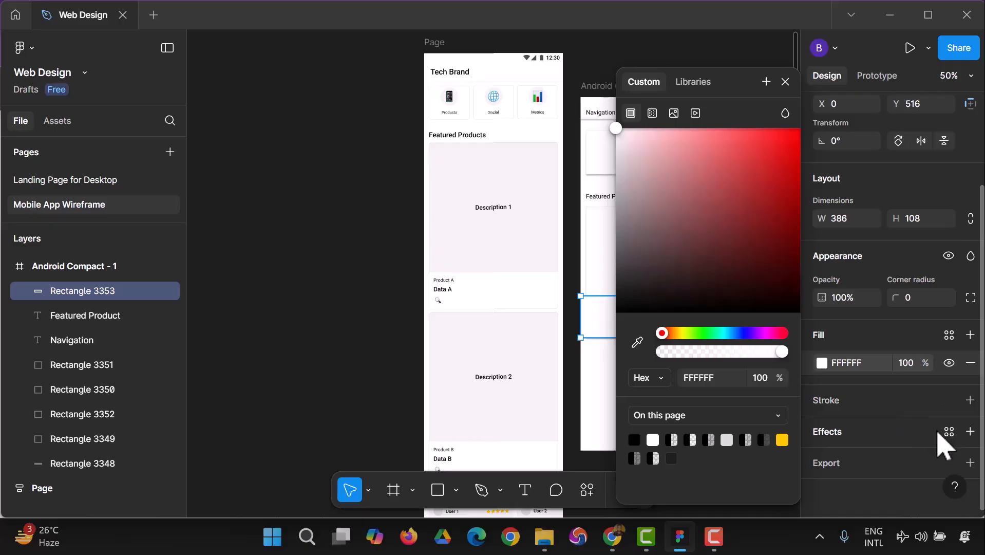
left_click(970, 432)
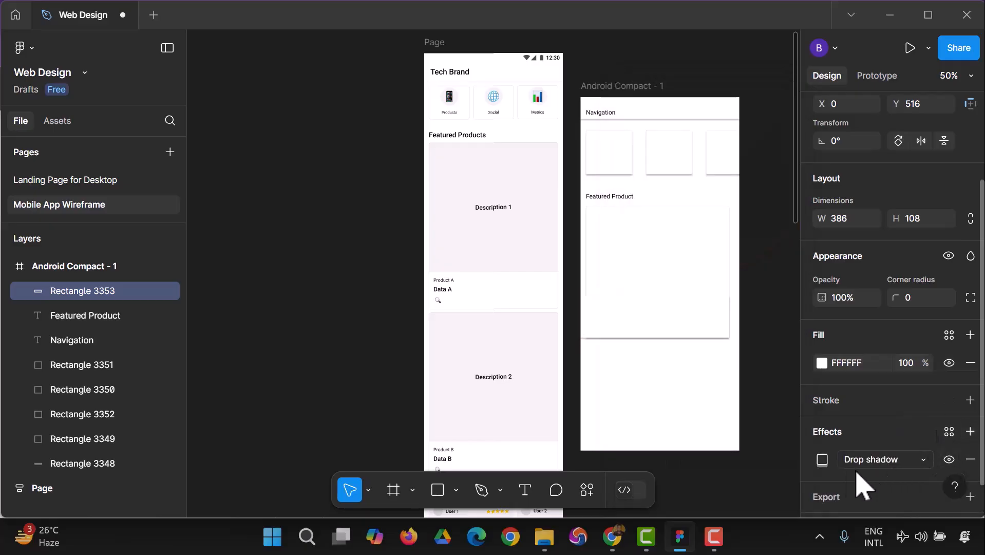
left_click(928, 462)
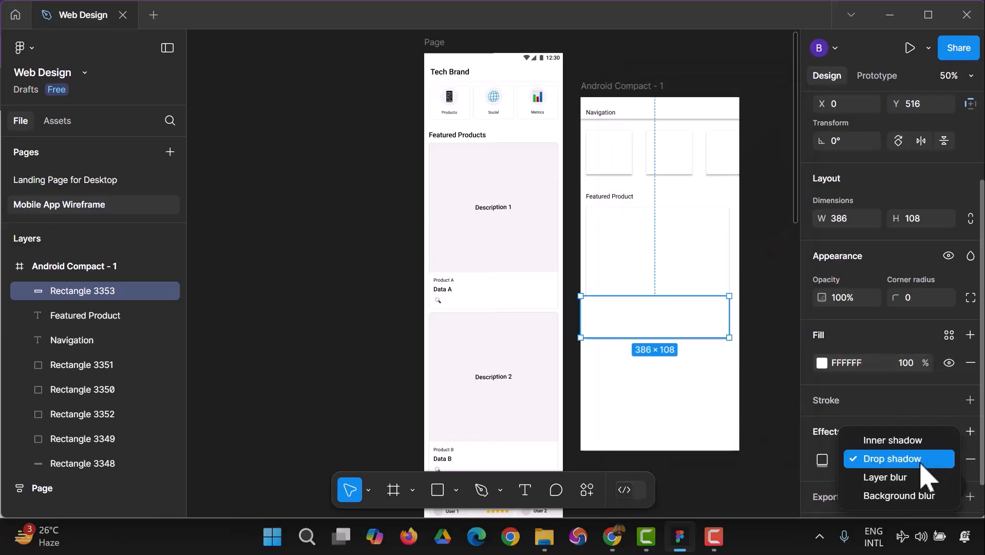
left_click(903, 444)
left_click(770, 339)
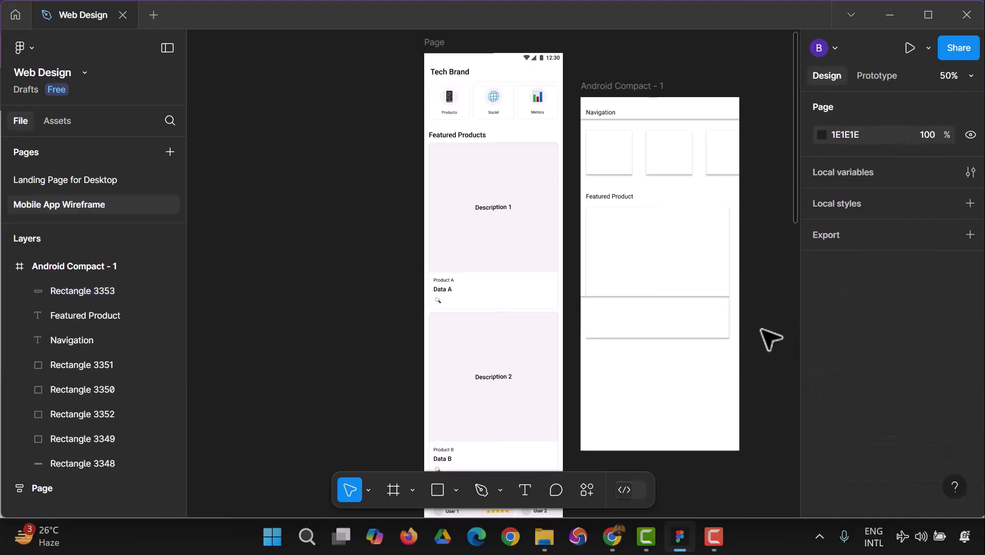
Fit the white rectangle to the product card's side edges, with X 14 and a width of 372.
left_click(618, 319)
left_click_drag(619, 319, 635, 327)
left_click_drag(734, 324, 731, 325)
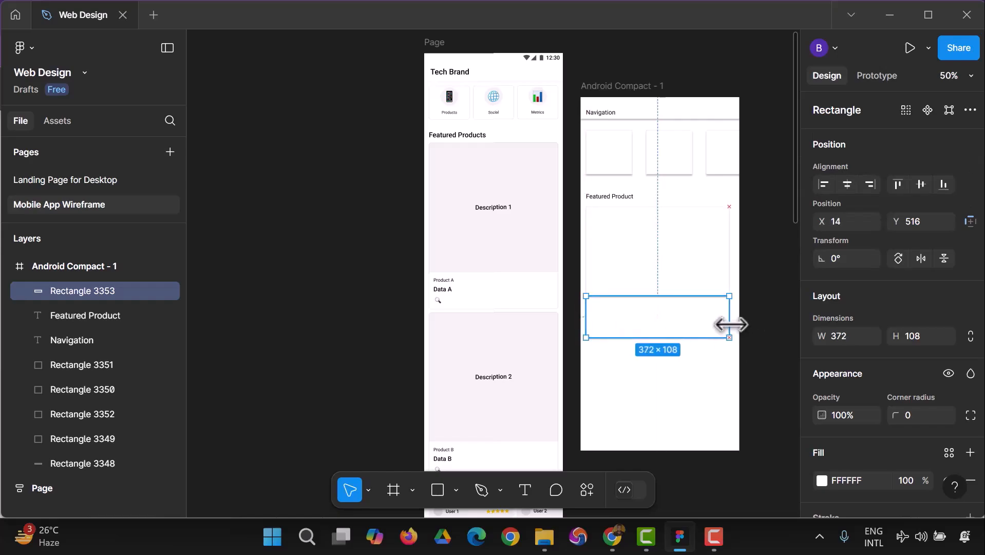
left_click(758, 316)
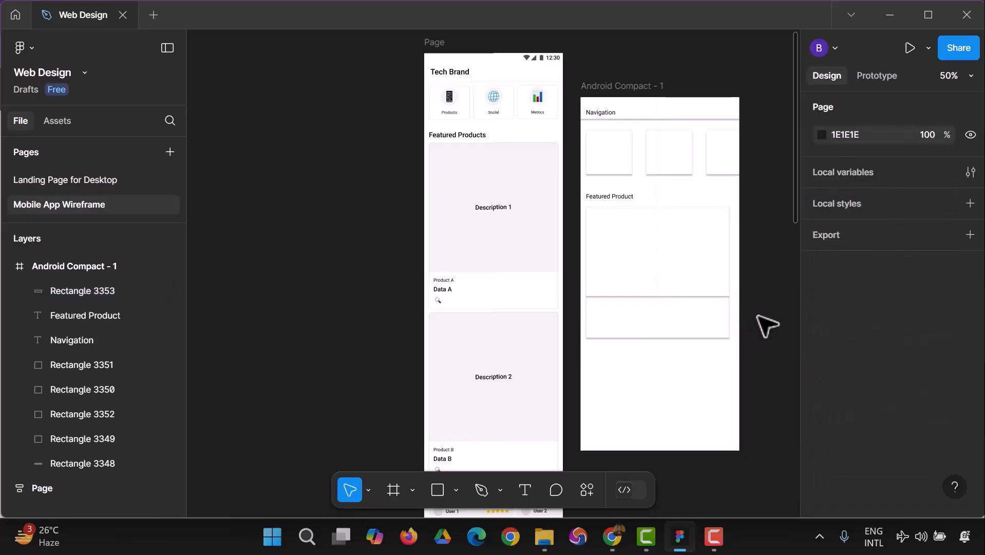
Duplicate the "Featured Product" text into the white rectangle at about X 29, Y 553, and move the copy above the rectangle in layer order.
left_click(666, 319)
left_click(619, 195)
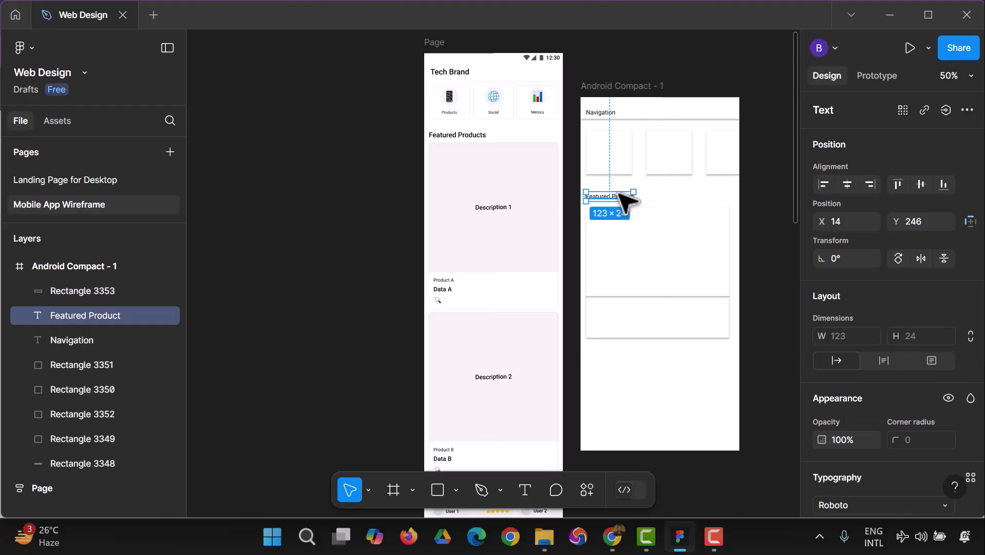
left_click_drag(626, 200, 631, 323)
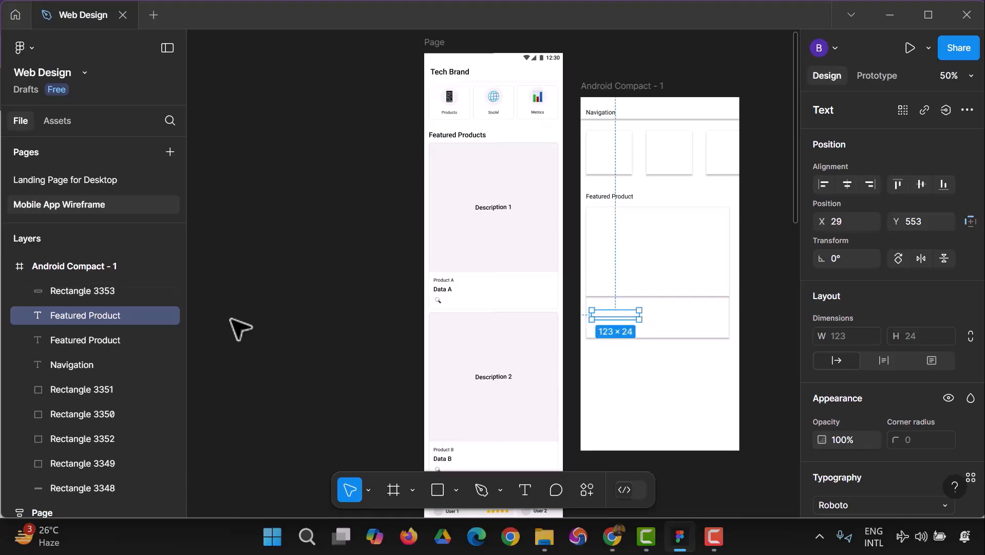
left_click_drag(94, 315, 91, 286)
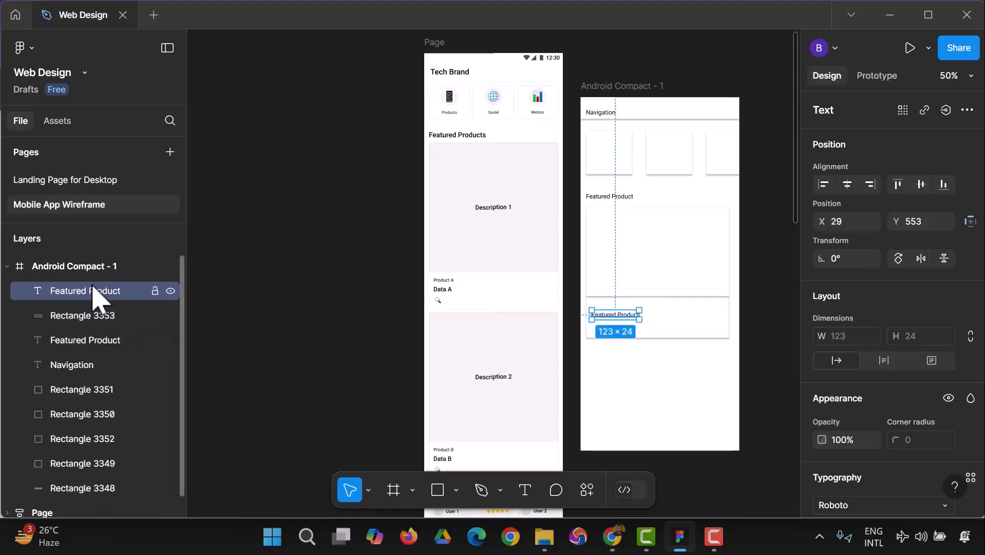
Change the copied text inside the white rectangle to "Product Name".
double_click(624, 316)
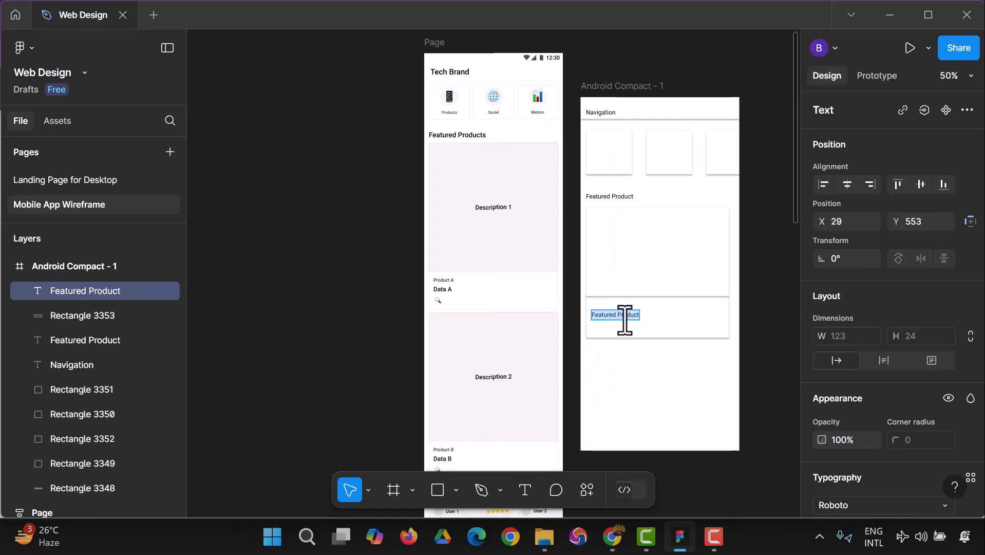
type("Produc")
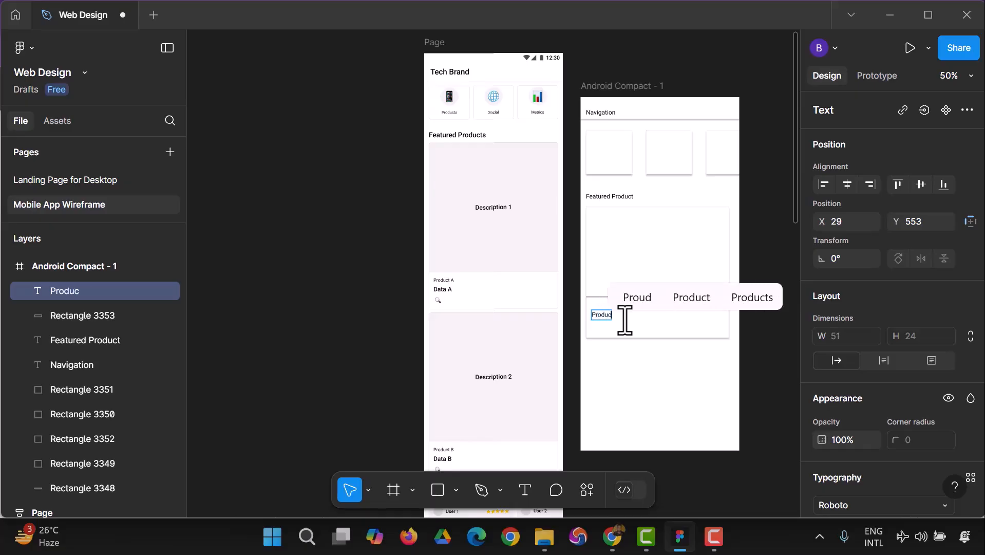
type("t Name")
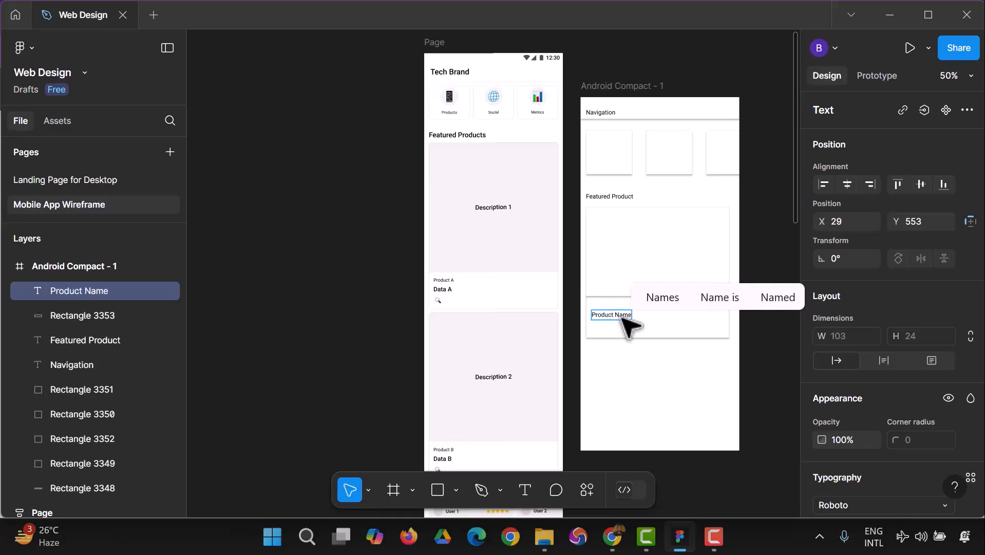
key("Escape")
key("Escape")
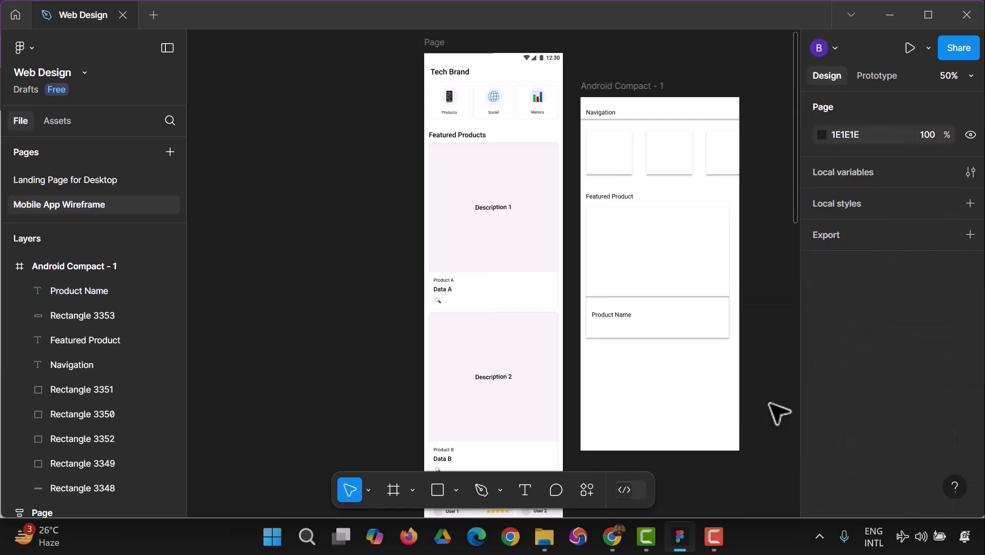
Group the "Featured Product" title, the large card, the white rectangle and the "Product Name" text.
left_click_drag(752, 362, 596, 195)
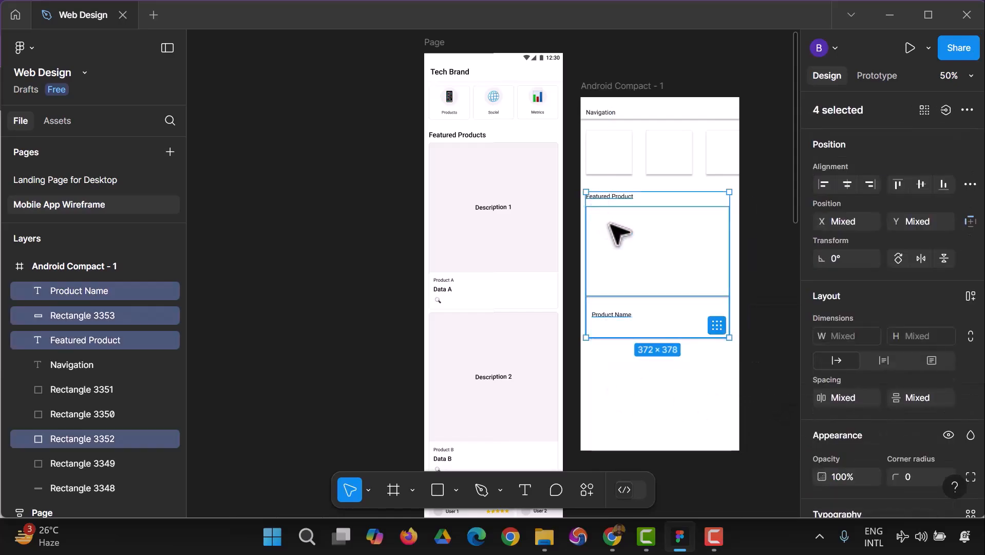
right_click(619, 228)
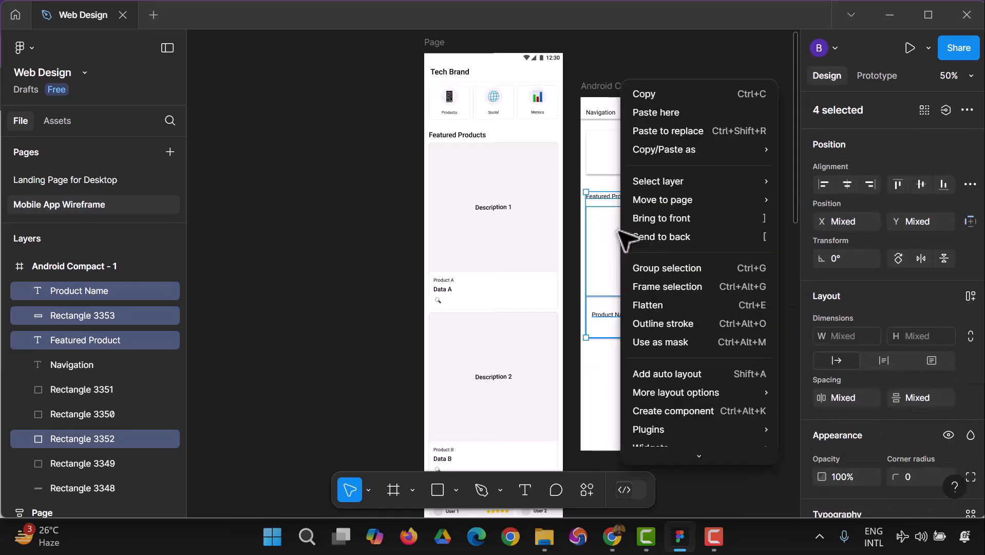
left_click(658, 271)
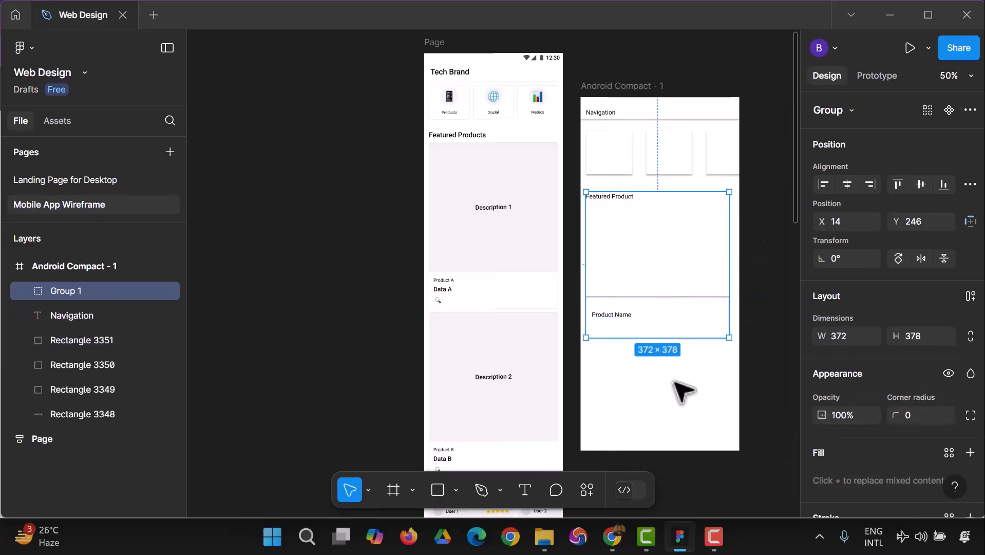
Duplicate the featured product group and place the copy directly below the original at X 14, Y 638.
key("ctrl+d")
left_click_drag(651, 276, 647, 419)
scroll(360, 300, "down", 2)
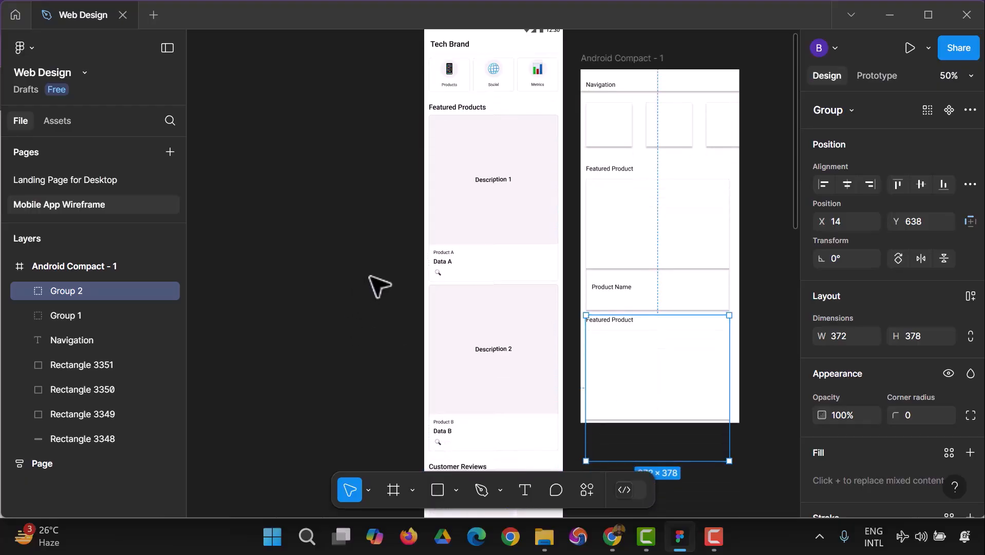
left_click(349, 274)
left_click(616, 347)
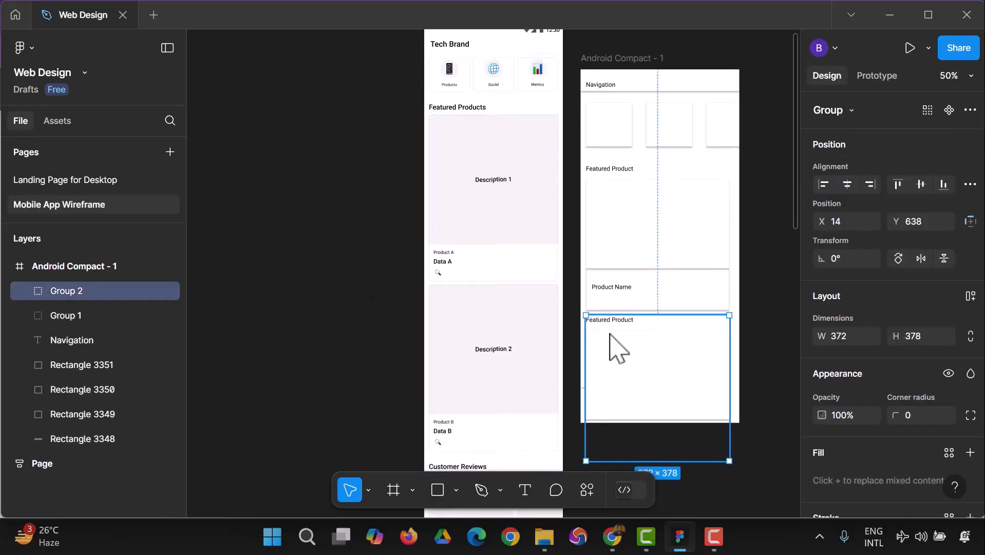
Ungroup the copied featured product group and delete its "Featured Product" title.
right_click(615, 334)
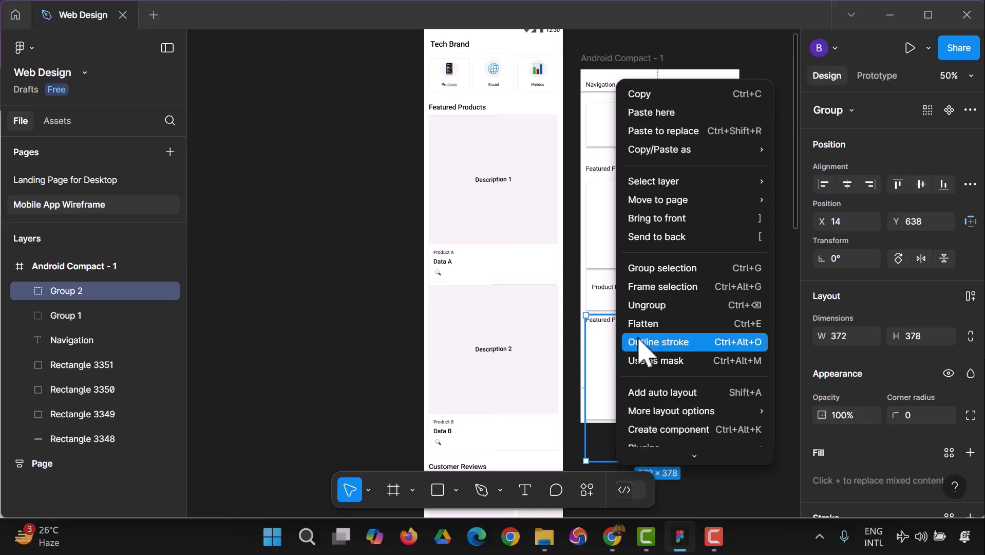
left_click(645, 305)
left_click(376, 363)
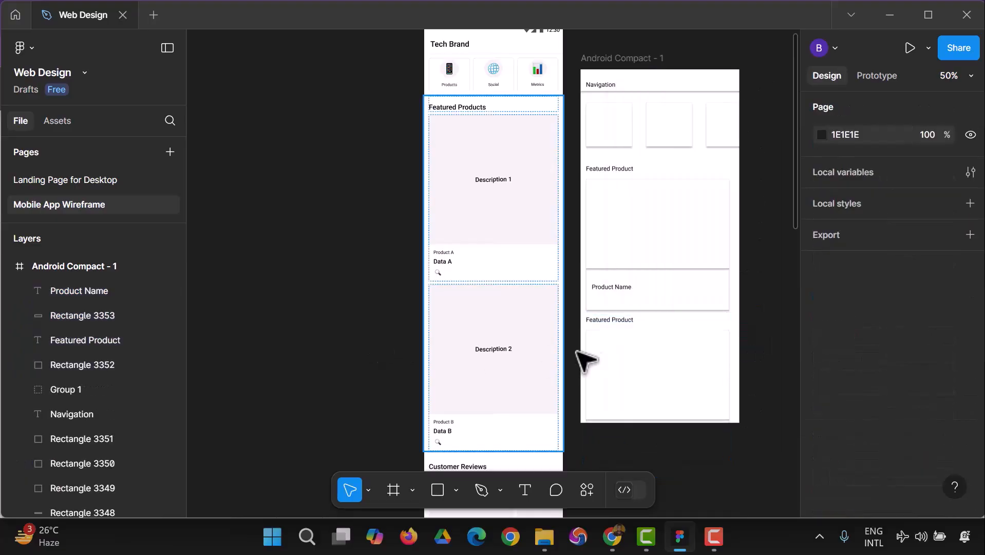
left_click(622, 320)
double_click(622, 321)
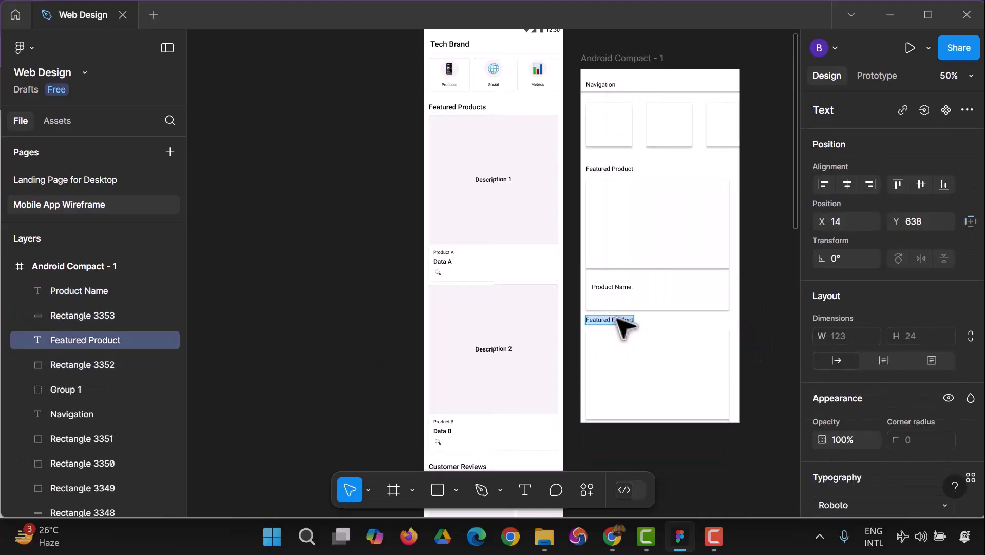
key("BackSpace")
scroll(681, 308, "down", 1)
scroll(681, 307, "down", 1)
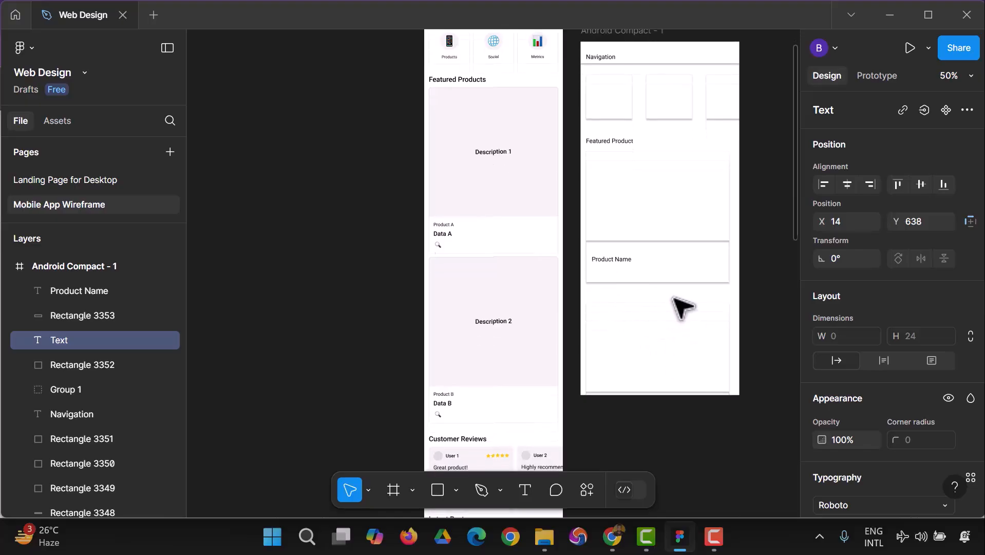
key("Escape")
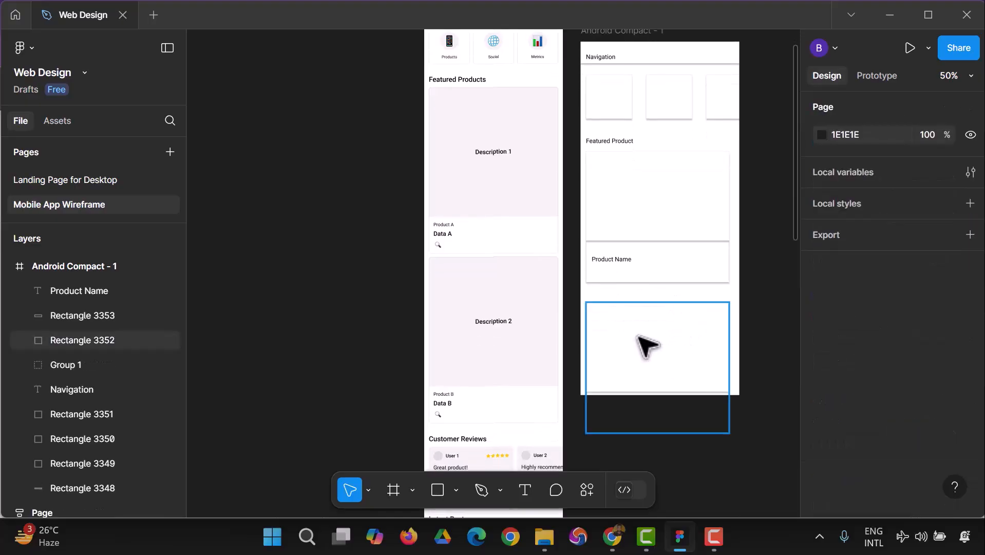
left_click(721, 335)
left_click(763, 283)
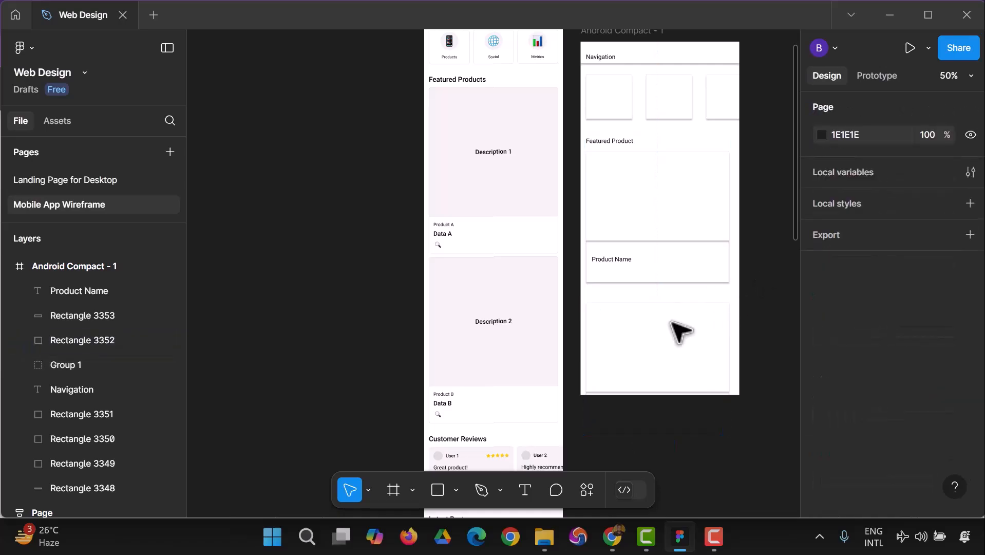
left_click(501, 490)
left_click(456, 491)
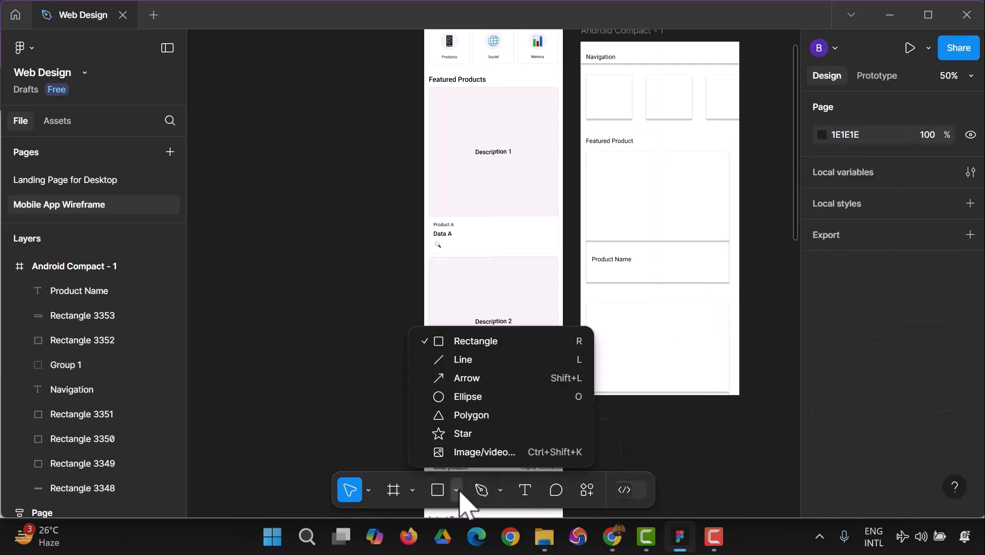
left_click(501, 491)
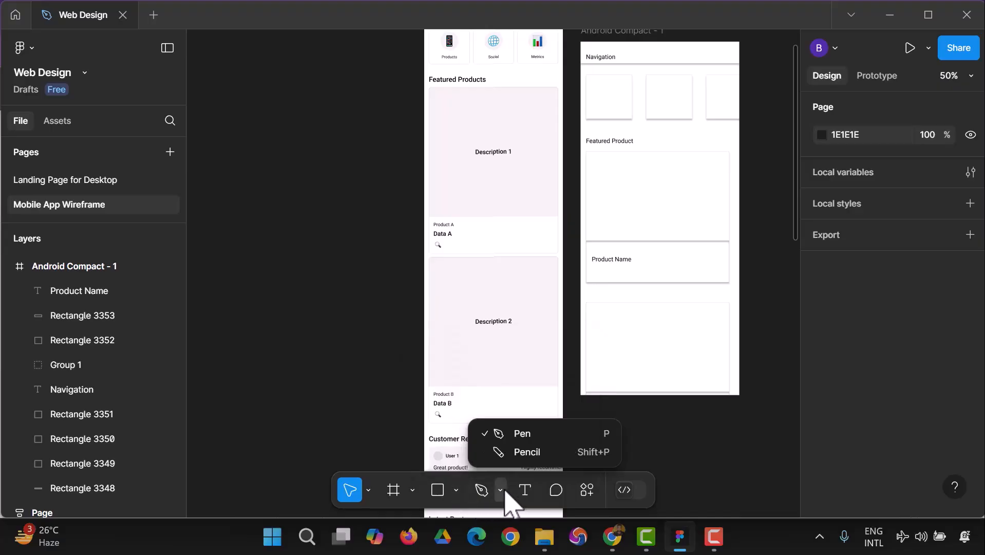
left_click(534, 435)
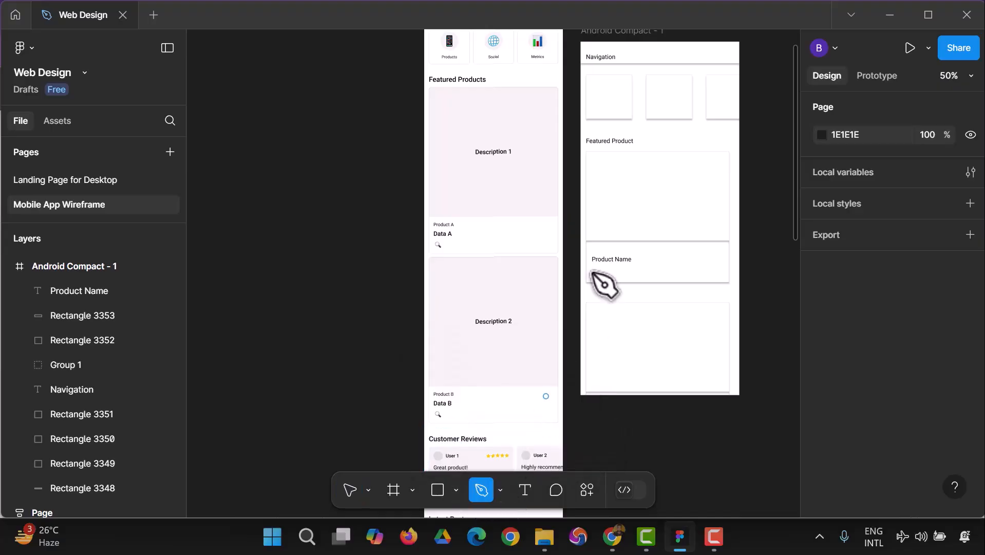
left_click(586, 153)
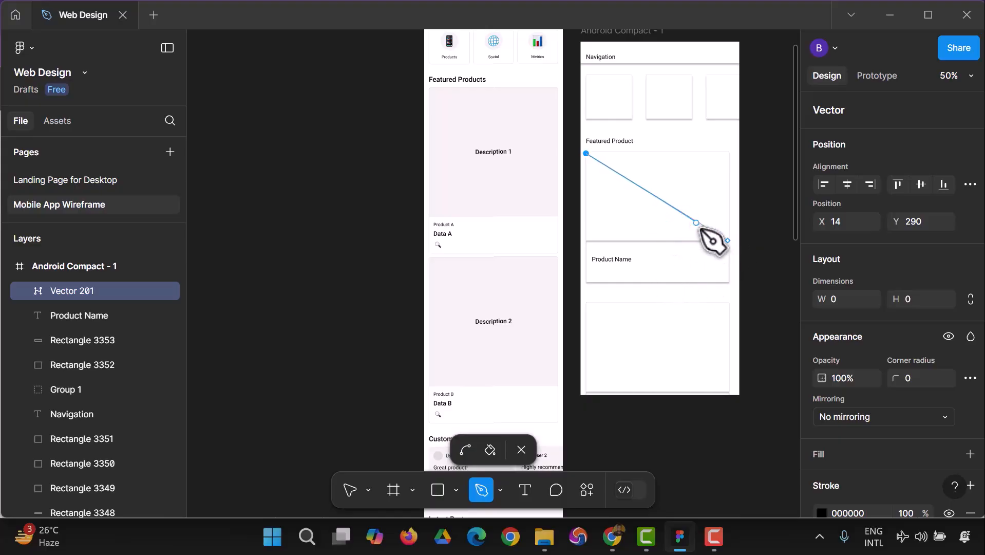
key("ctrl+z")
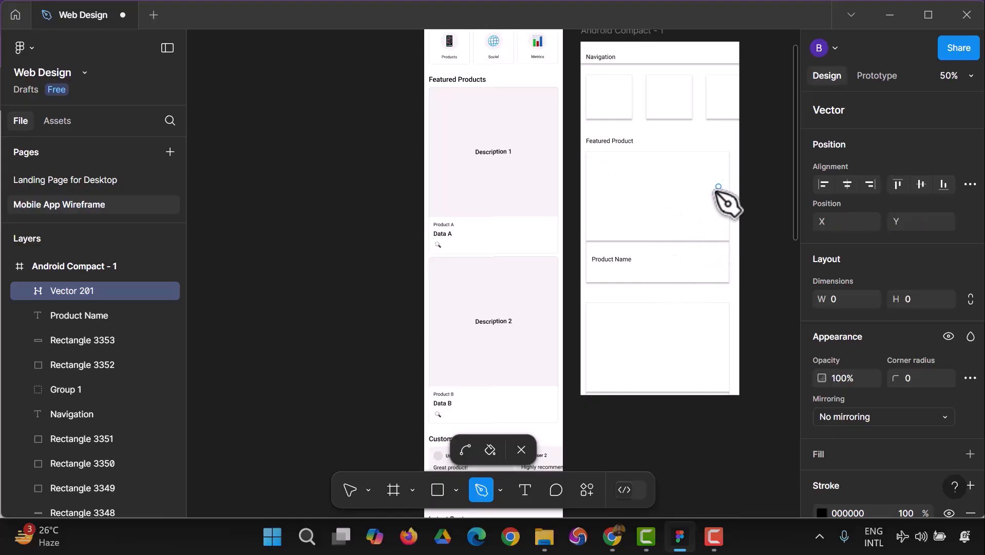
left_click(727, 237)
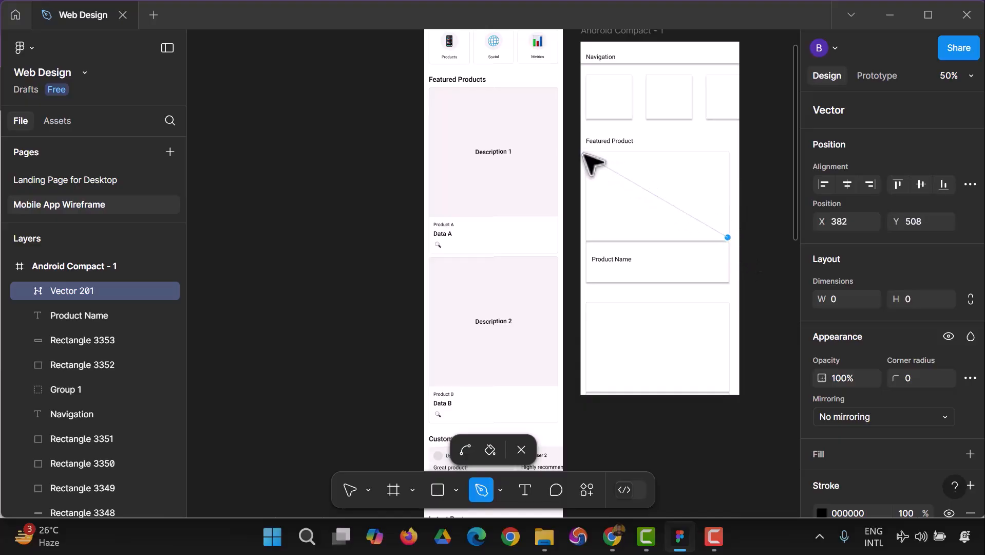
left_click(584, 154)
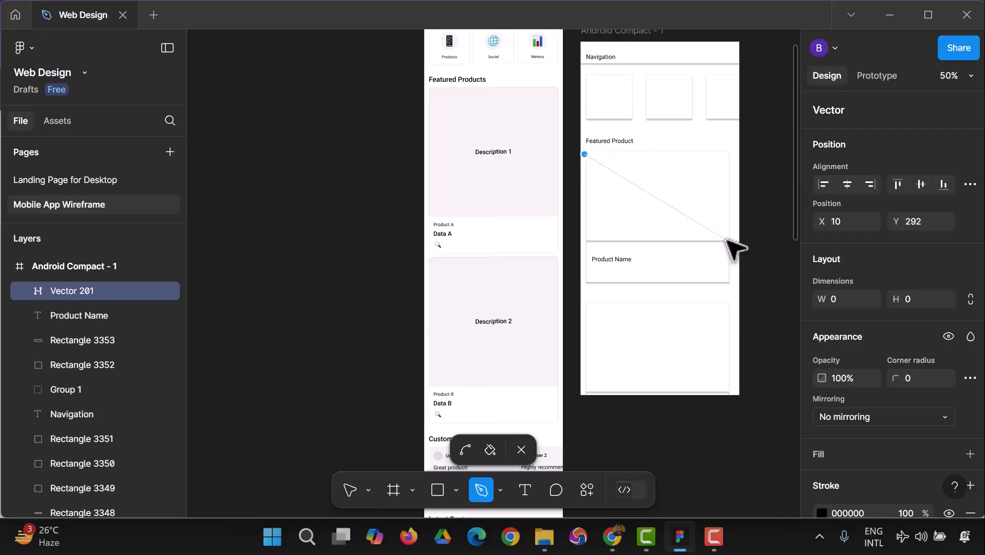
key("ctrl+z")
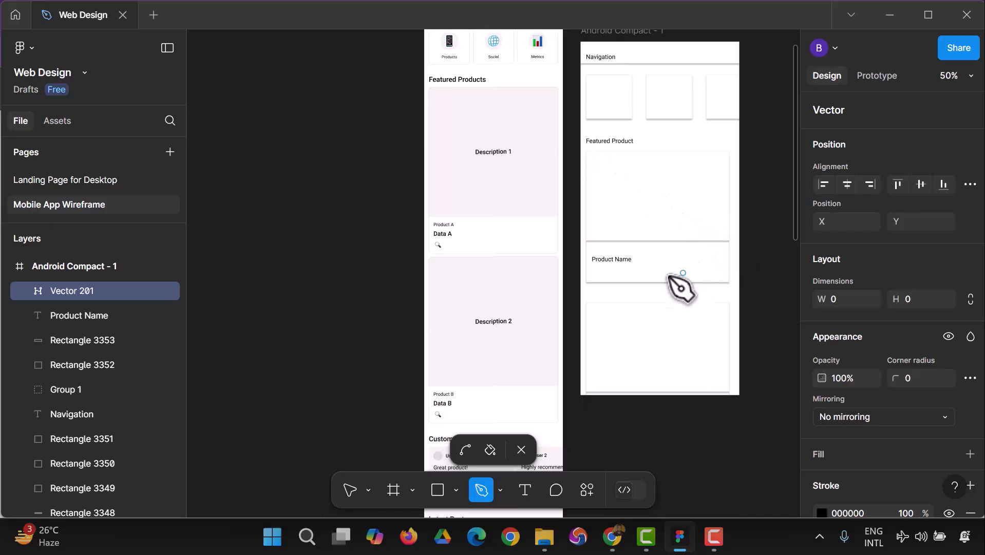
Draw two crossing diagonal lines, about 437 and 432 long, corner to corner across the first large featured product card.
left_click(456, 491)
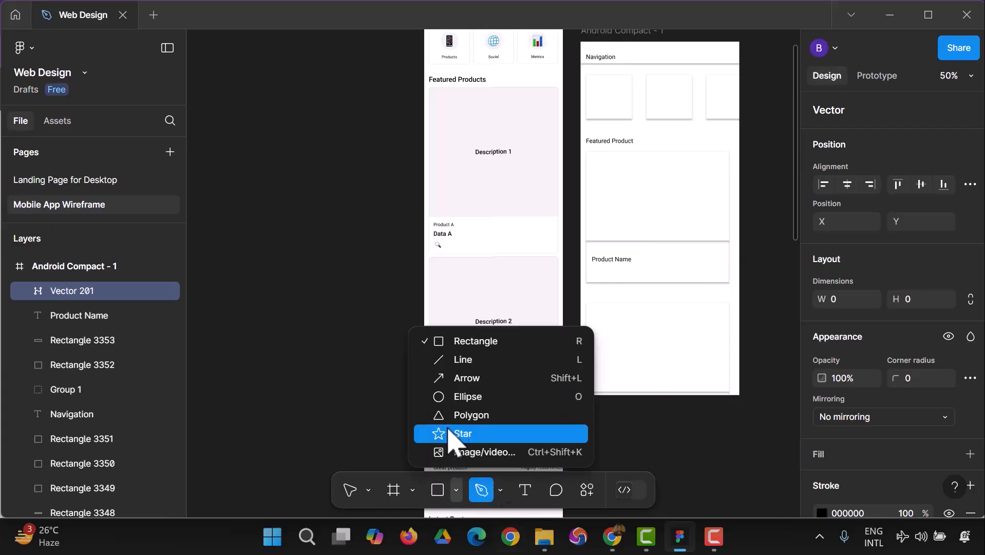
left_click(445, 360)
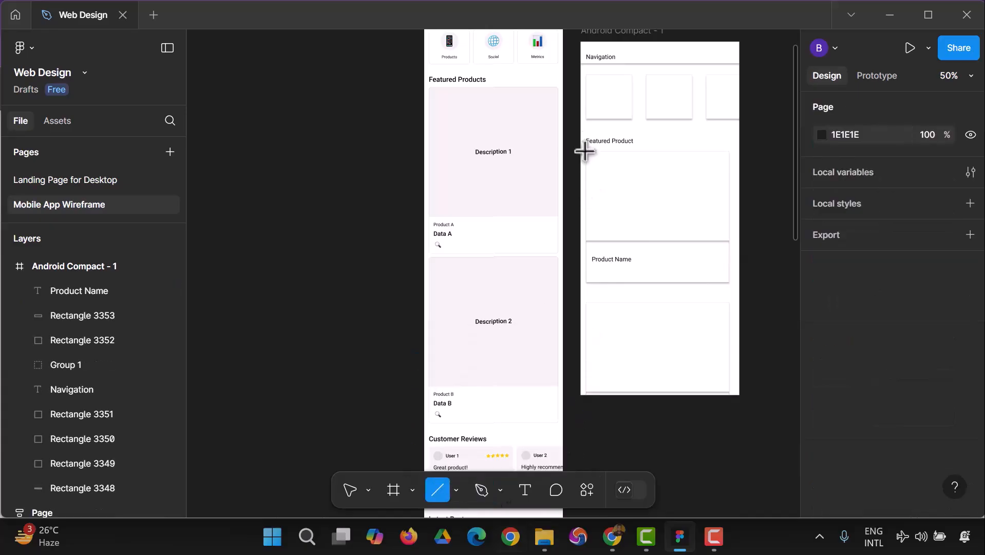
mouse_move(587, 154)
left_mouse_down()
mouse_move(717, 227)
mouse_move(725, 244)
left_mouse_up()
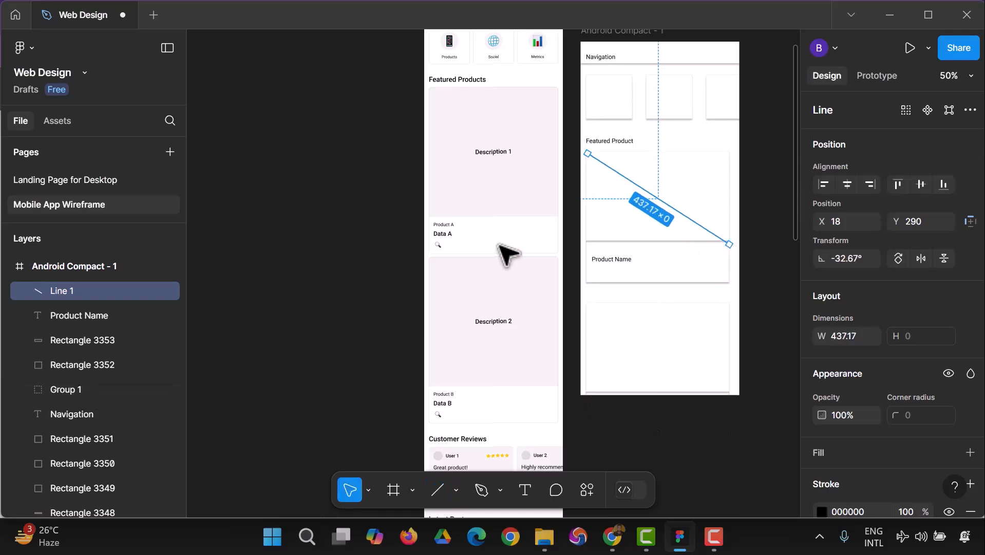
left_click(662, 469)
left_click(437, 489)
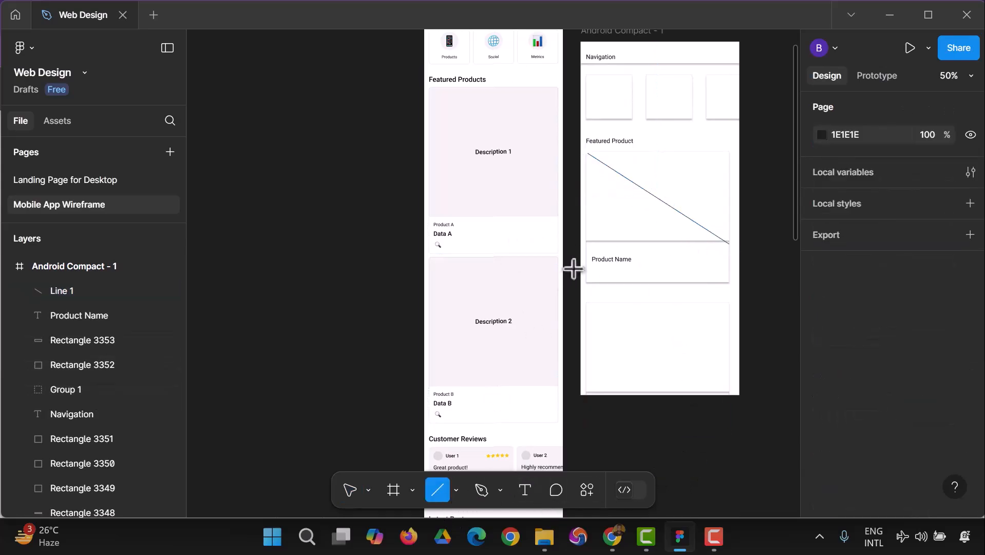
mouse_move(586, 239)
left_mouse_down()
mouse_move(651, 185)
mouse_move(727, 152)
left_mouse_up()
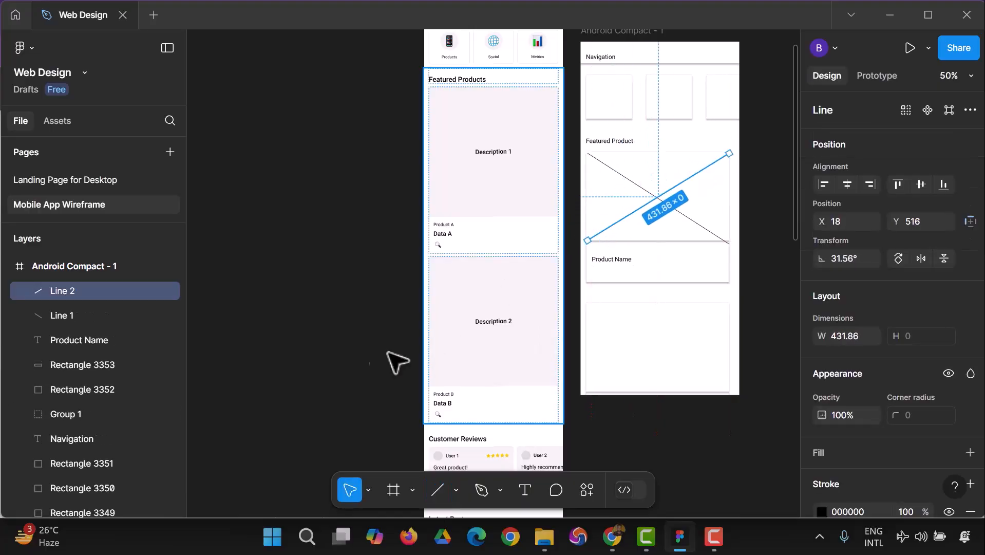
left_click(349, 422)
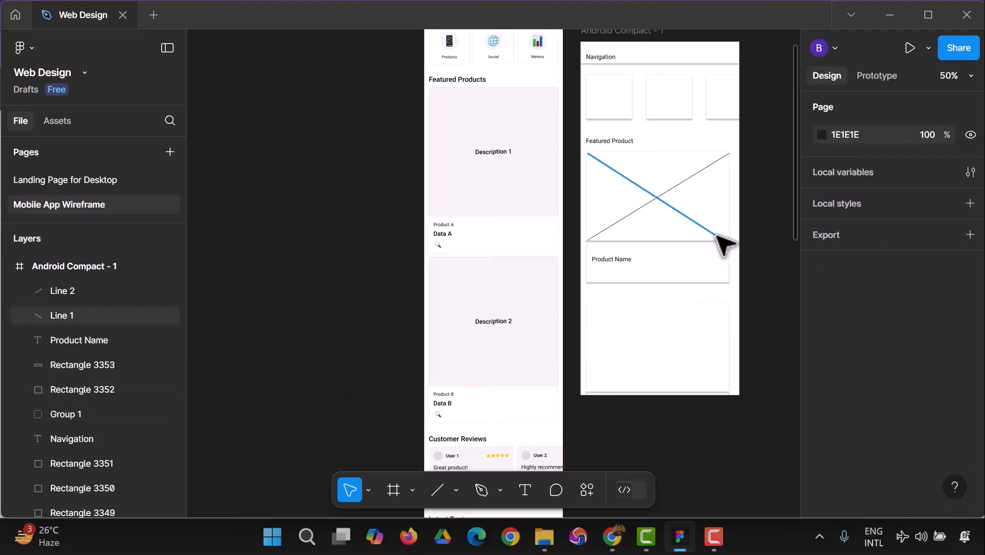
Adjust the lower end of the first card's descending diagonal to meet the card's lower-right corner.
left_click(729, 246)
left_click_drag(731, 247, 728, 241)
left_click(778, 293)
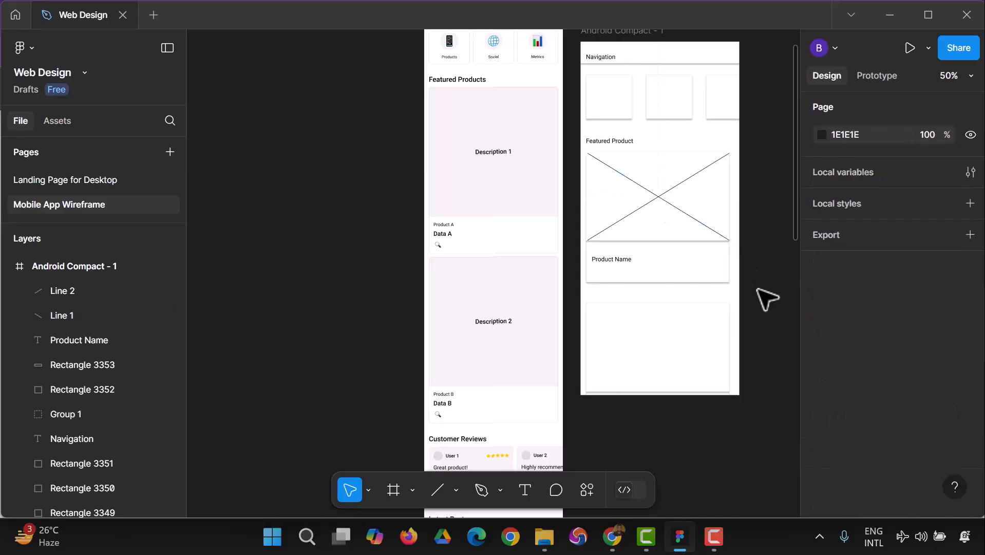
Draw two crossing diagonal lines across the second large product card, the descending one about 419 long.
left_click(434, 493)
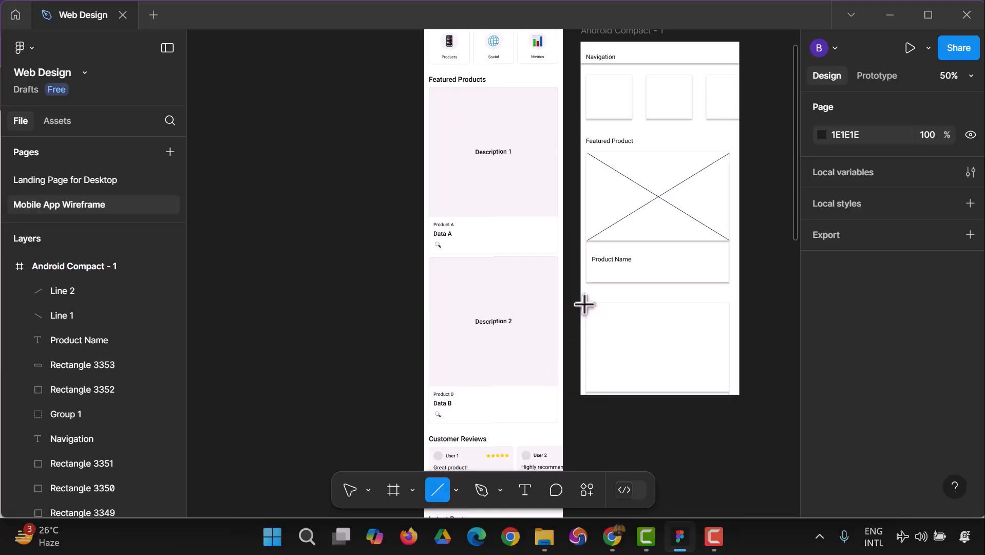
left_click_drag(587, 305, 724, 391)
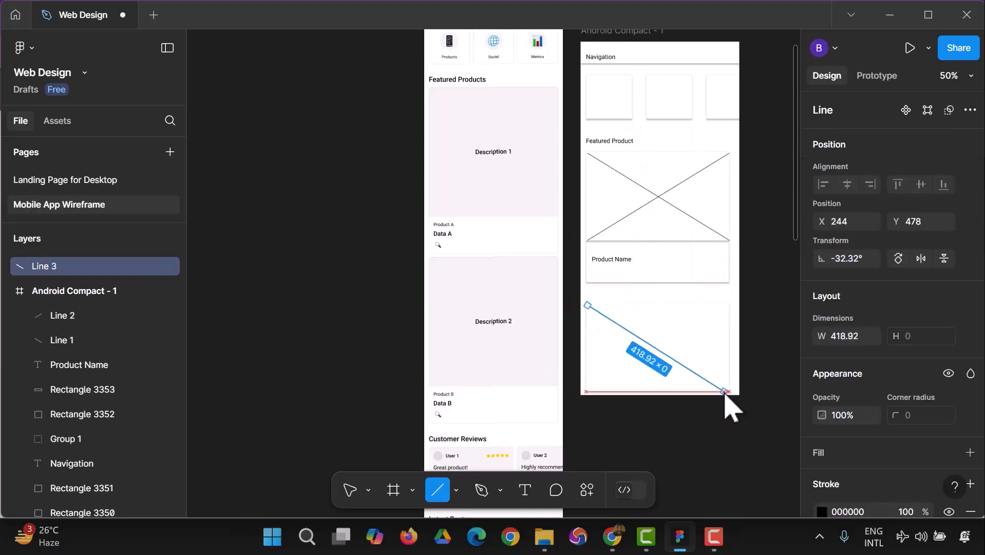
left_click(435, 496)
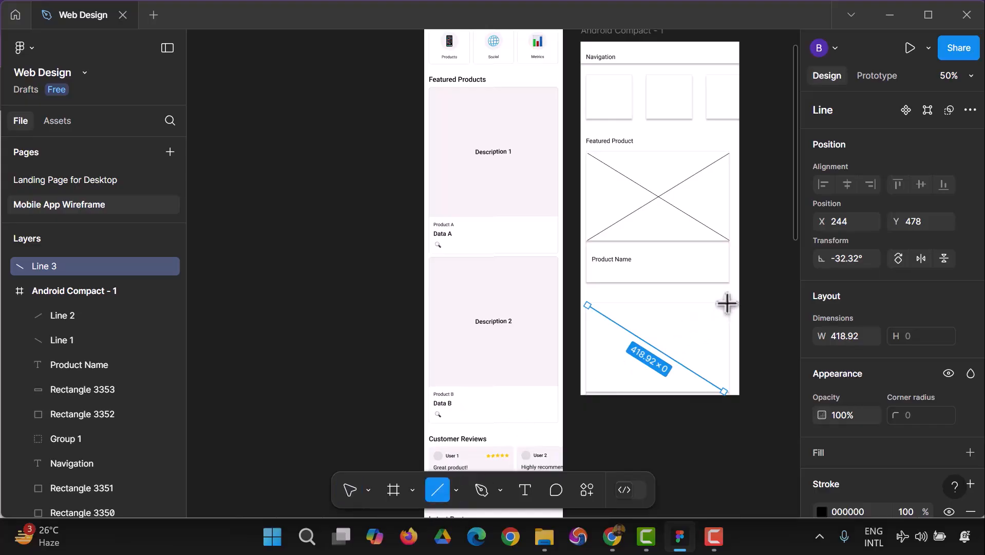
left_click_drag(723, 305, 587, 392)
left_click(341, 328)
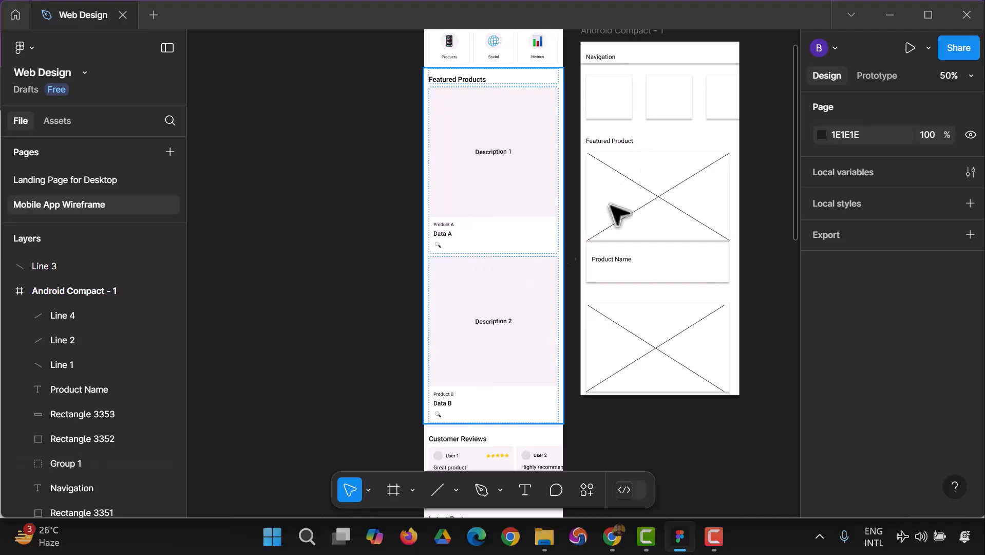
Duplicate the "Navigation" text and place the copy just above the first small card at X 14, Y 56.
scroll(617, 97, "up", 1)
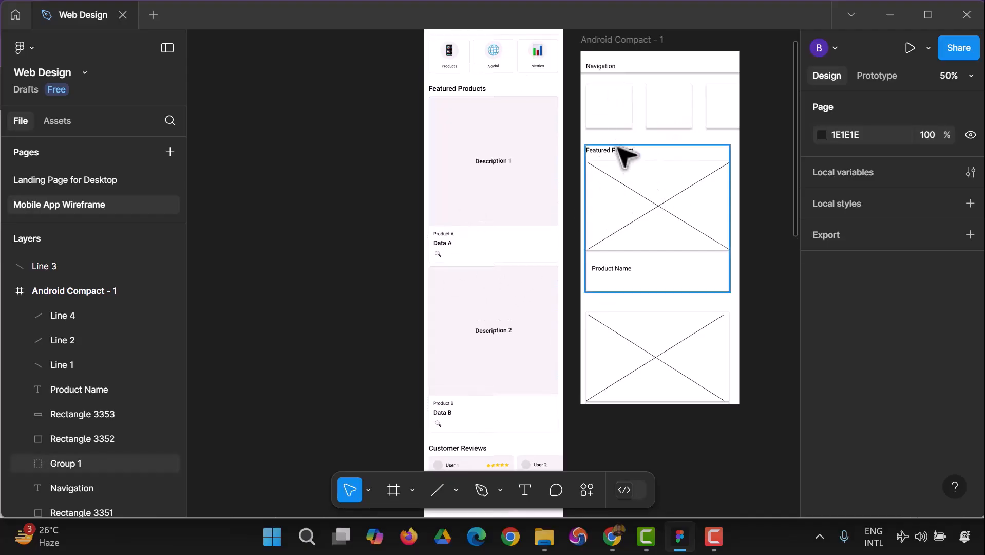
scroll(488, 149, "up", 2)
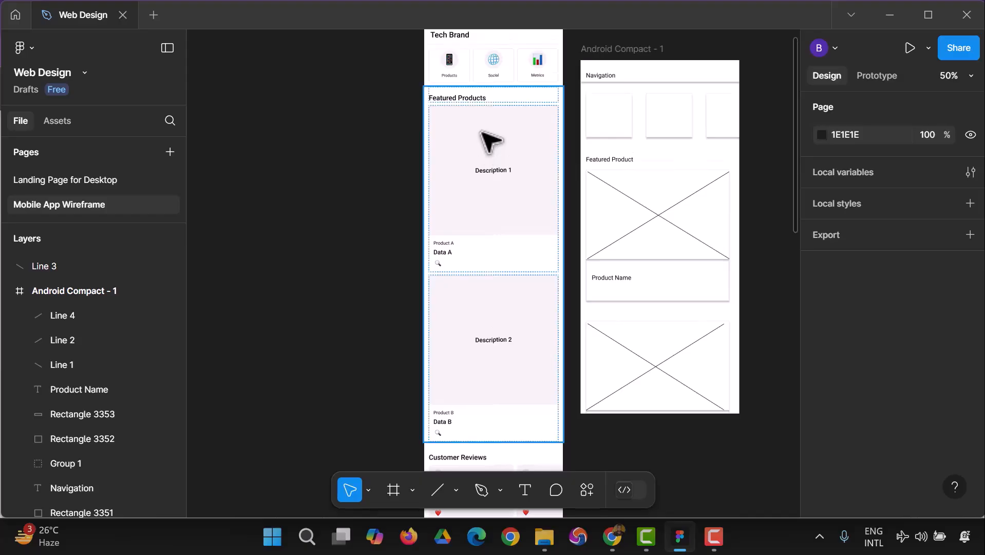
left_click(596, 134)
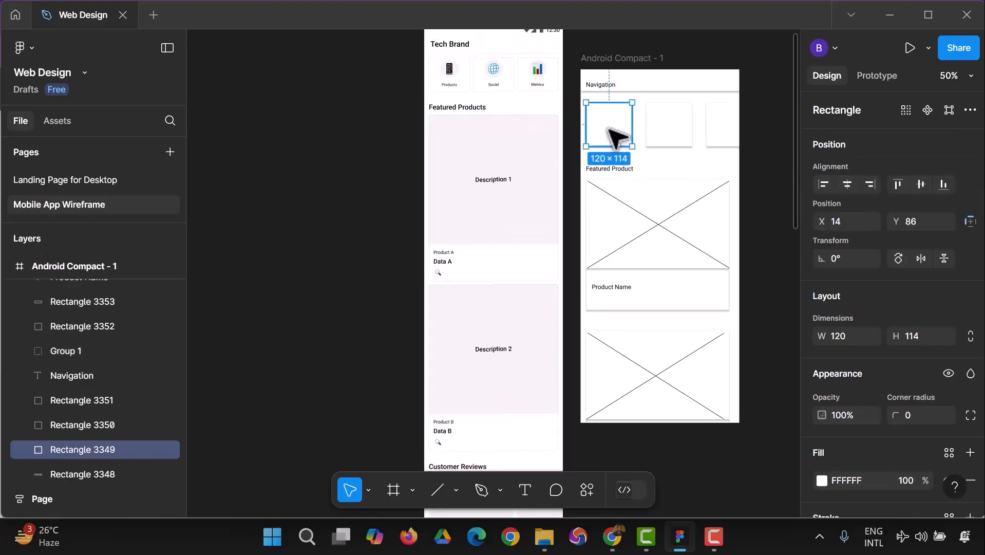
left_click(605, 172)
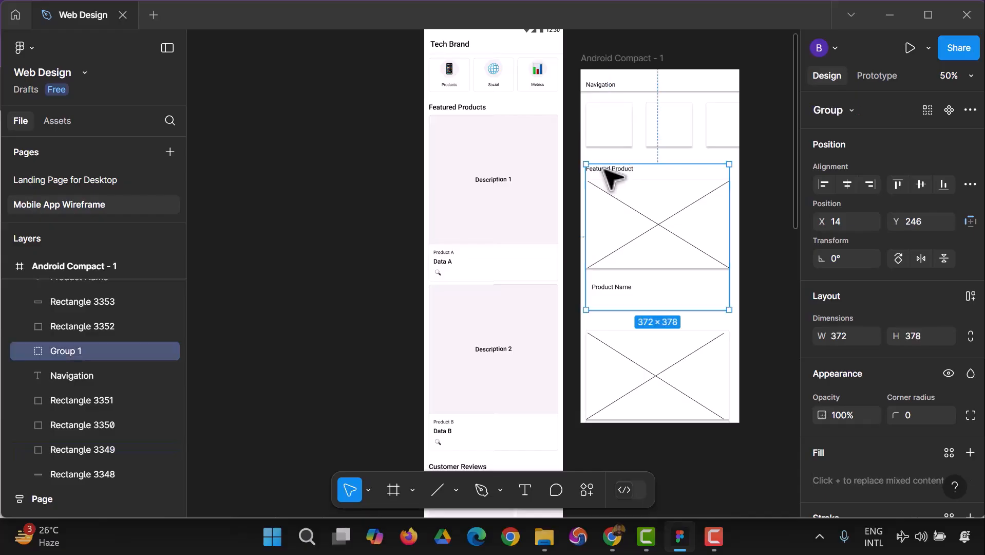
left_click(605, 86)
key("ctrl+d")
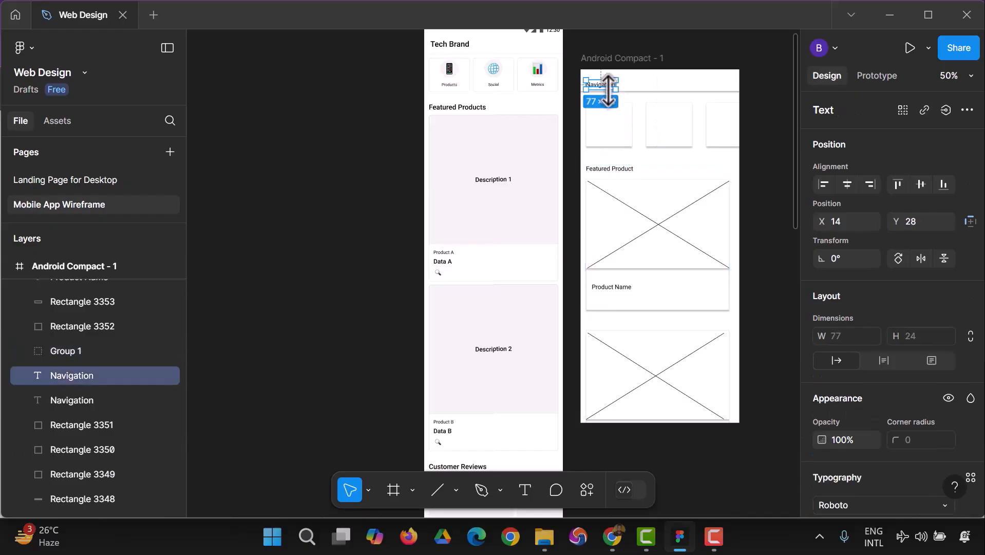
key("Escape")
left_click_drag(609, 85, 609, 98)
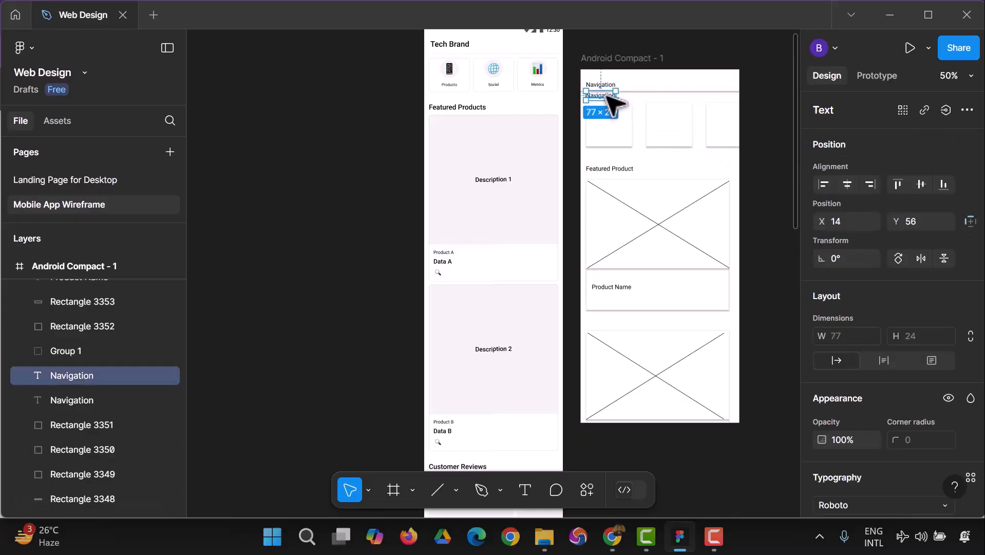
Change the copied text above the row of small cards to "Categories".
double_click(609, 97)
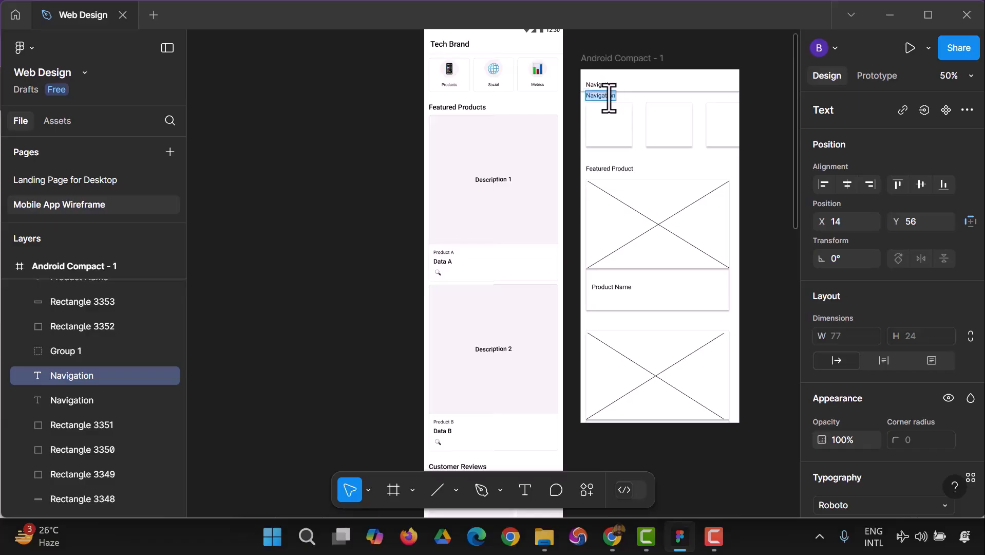
type("Categories")
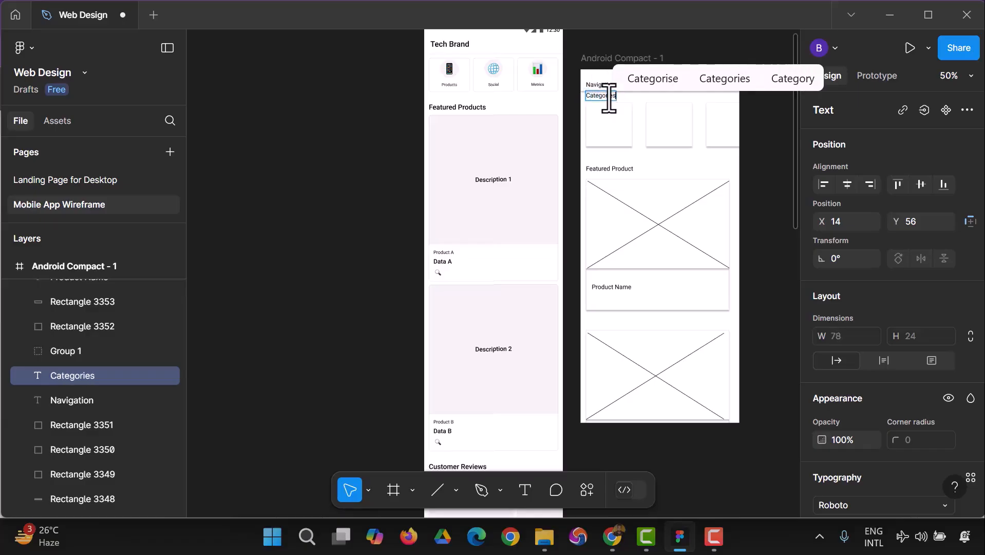
key("Escape")
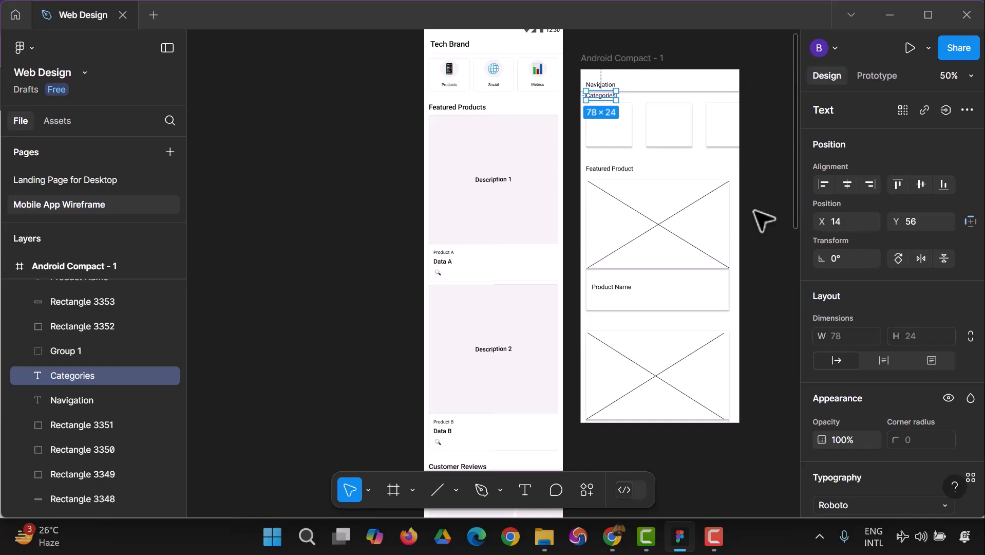
left_click(763, 220)
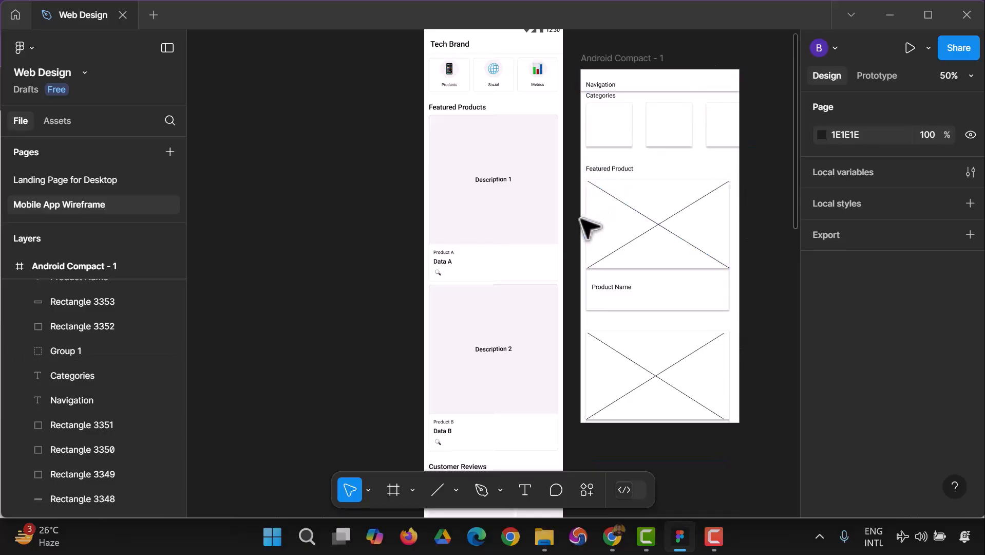
Extend the Android Compact frame downward to a height of 1064 so it contains the whole second product card.
left_click(86, 268)
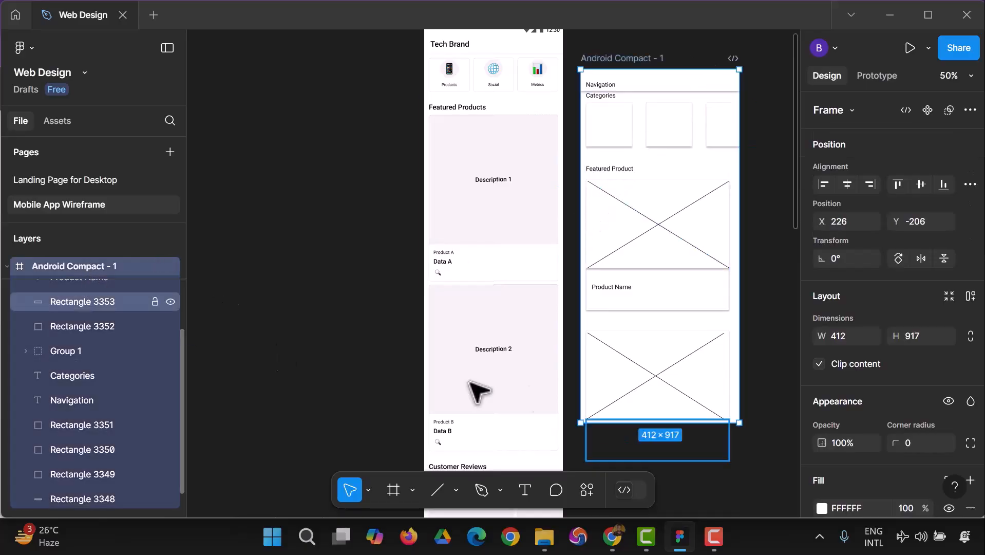
left_click_drag(724, 426, 736, 480)
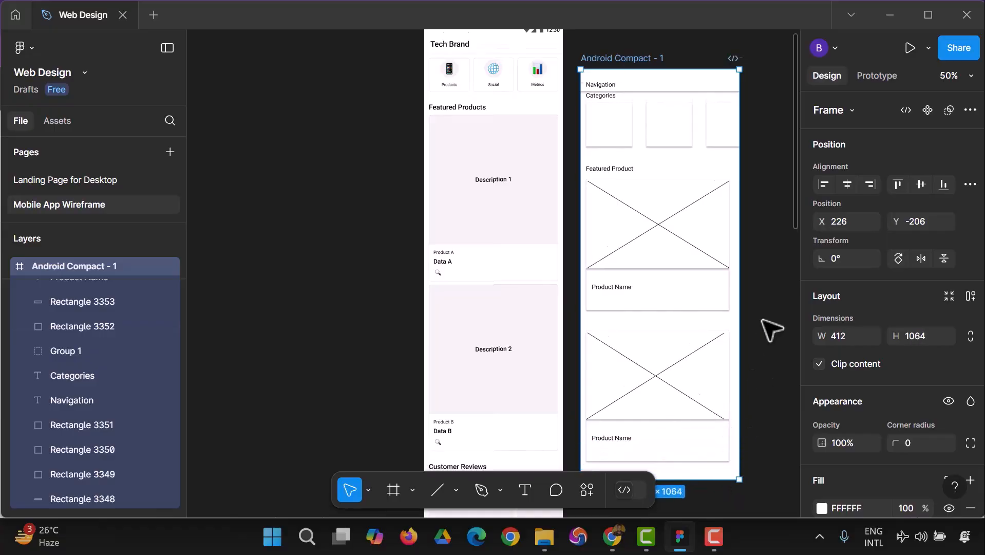
scroll(773, 324, "down", 3)
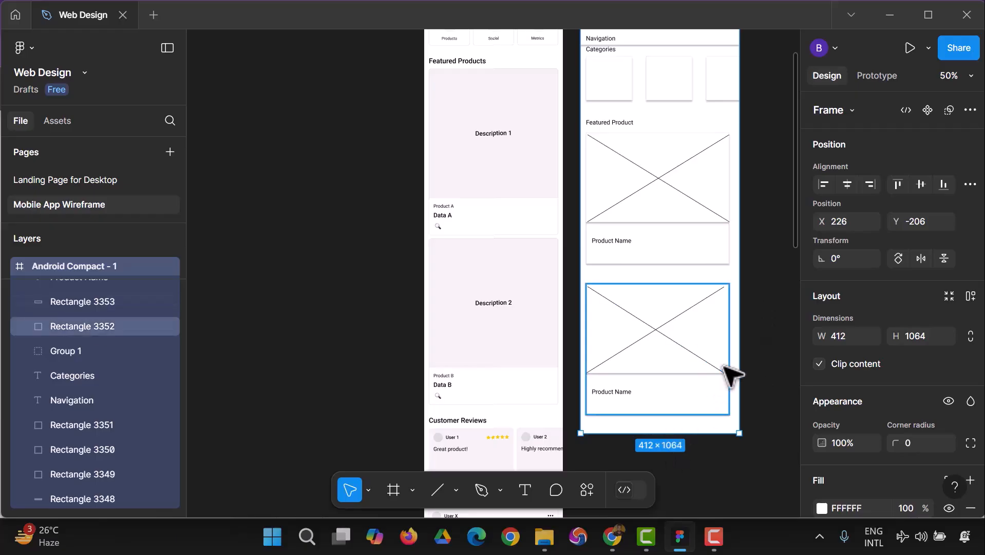
Nudge the Android Compact frame to X 228, Y -218 and raise the "Navigation" text to Y 16.
scroll(768, 309, "up", 1)
scroll(774, 304, "up", 1)
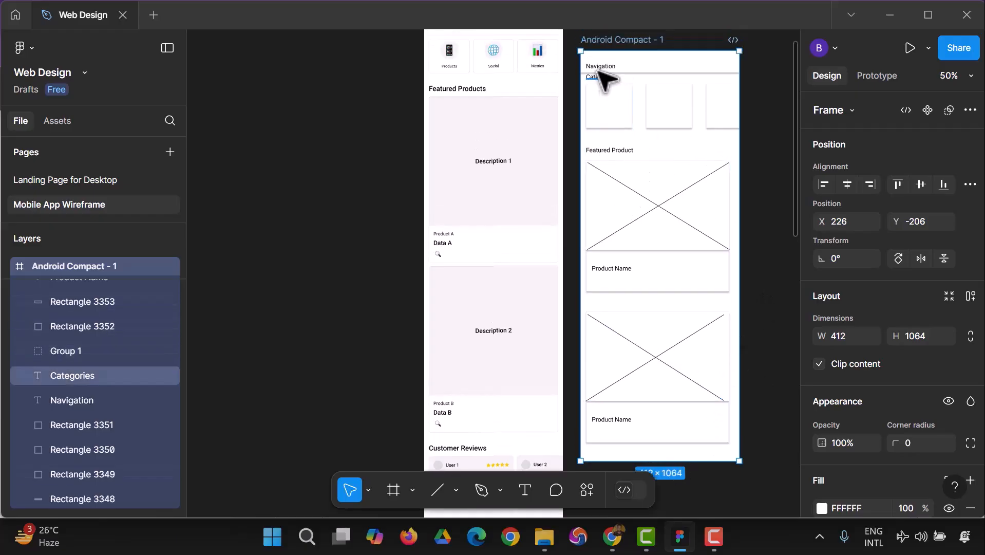
left_click_drag(604, 61, 604, 57)
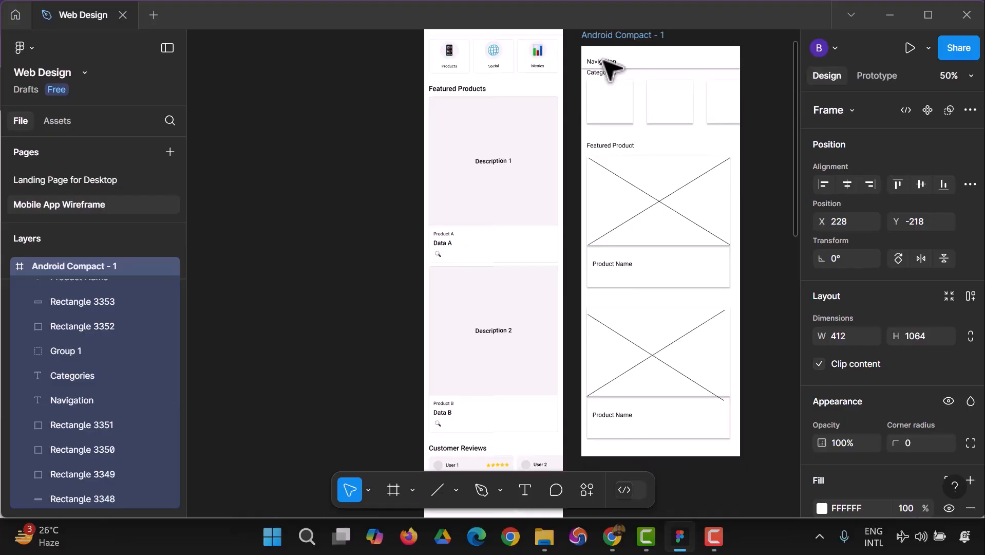
left_click(392, 227)
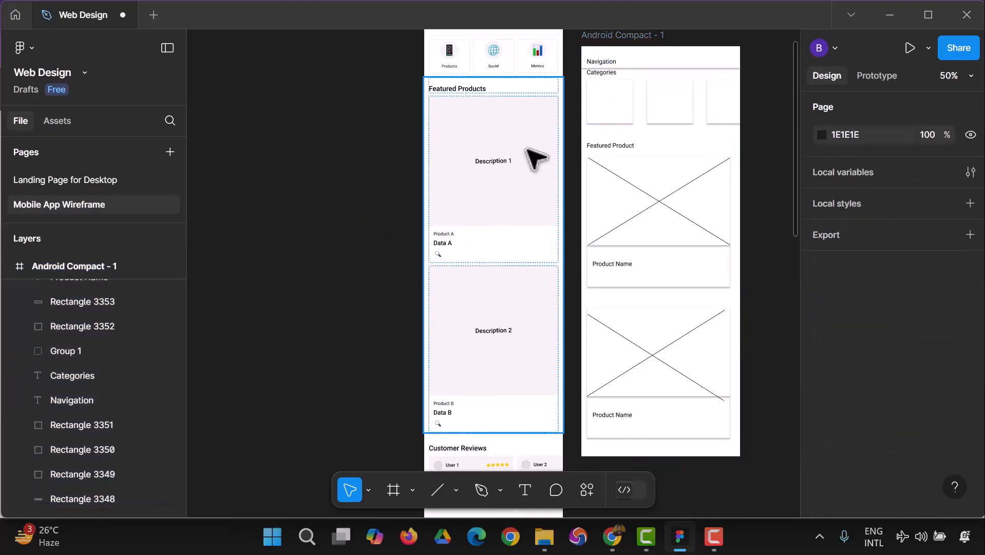
left_click(611, 65)
left_click_drag(609, 62, 610, 64)
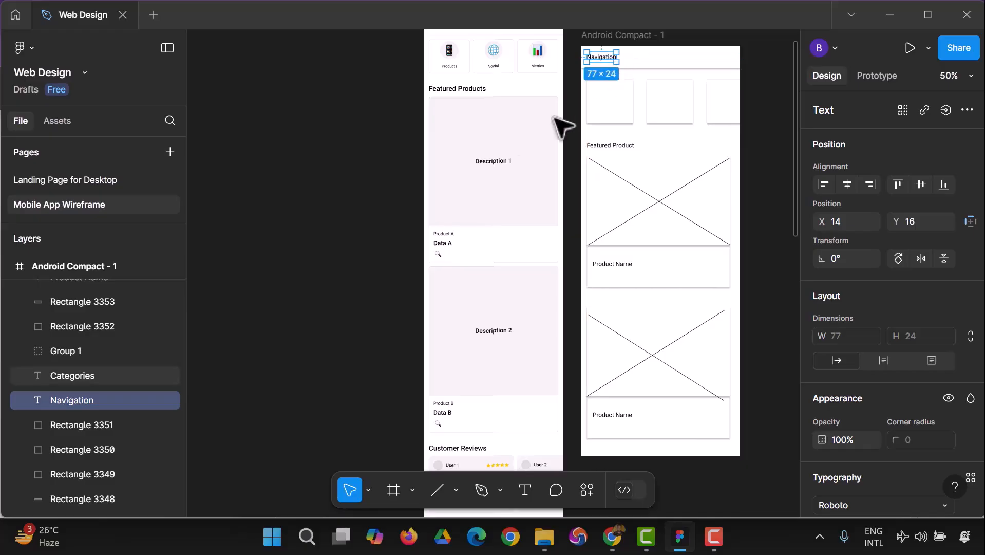
left_click(363, 213)
Draw an ellipse inside the first small card below the "Categories" text.
left_click(456, 490)
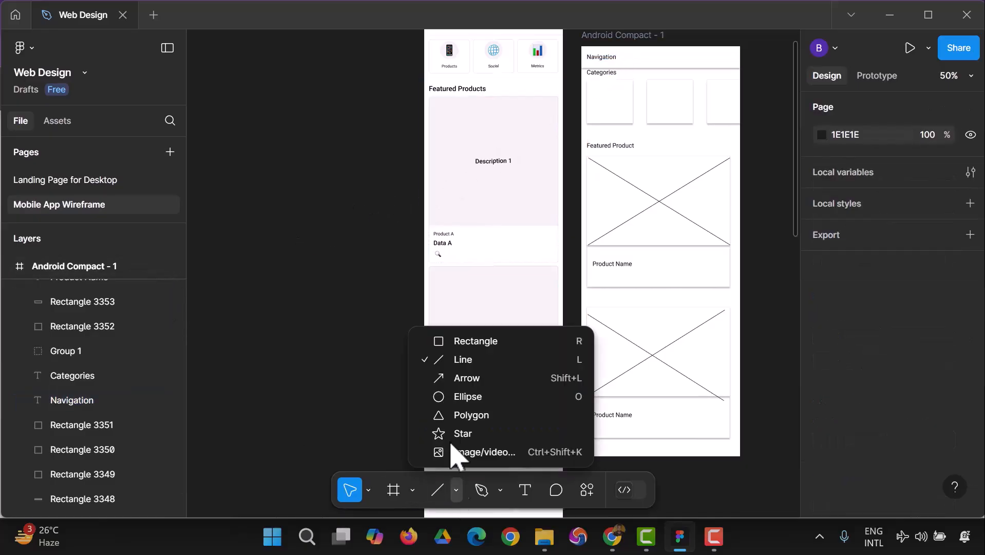
left_click(476, 398)
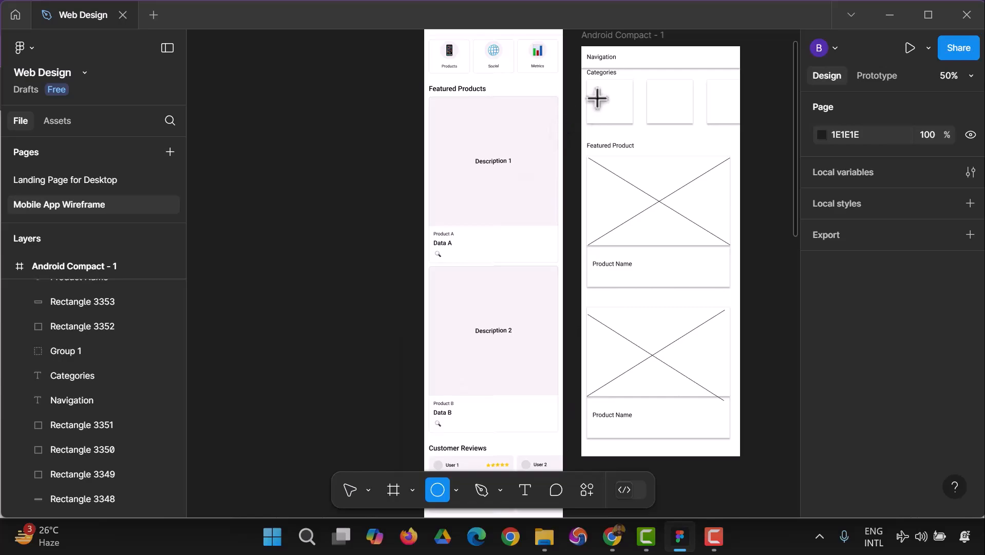
left_click_drag(598, 91, 610, 107)
left_click(308, 282)
Delete the third and second small cards in the categories row.
left_click(736, 117)
key("Delete")
left_click(683, 121)
key("Delete")
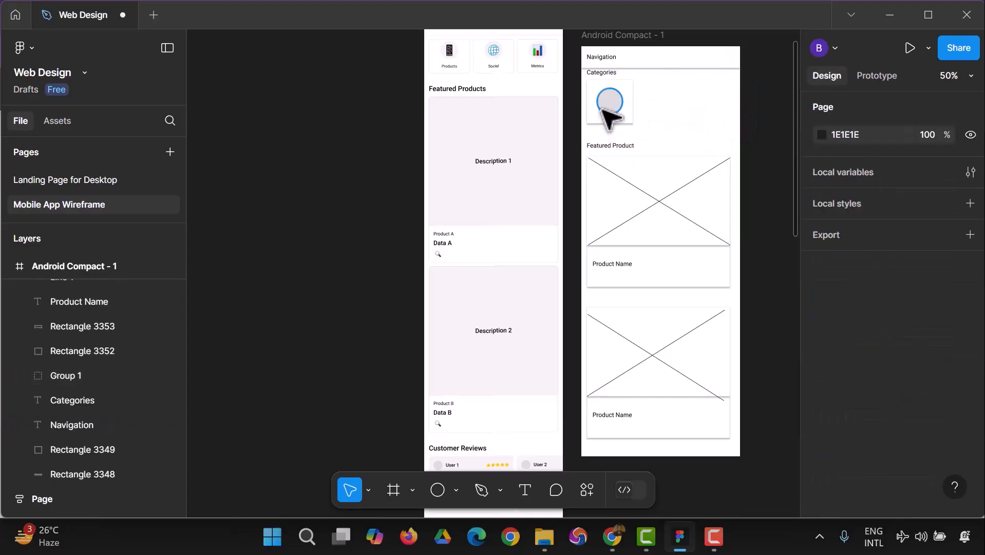
Try narrowing the ellipse in the first small card to 51 × 69, and delete it.
left_click(605, 107)
left_click_drag(621, 116, 618, 117)
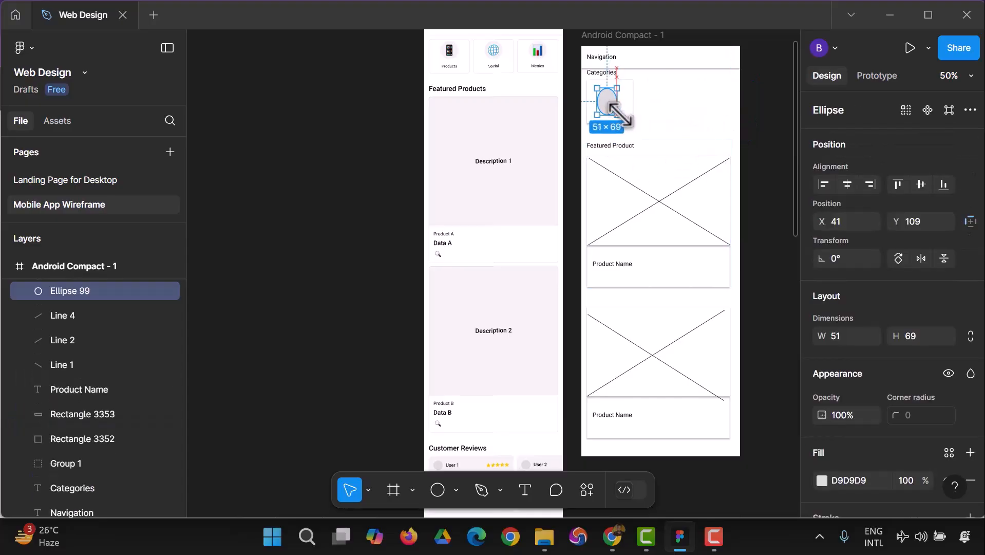
key("Delete")
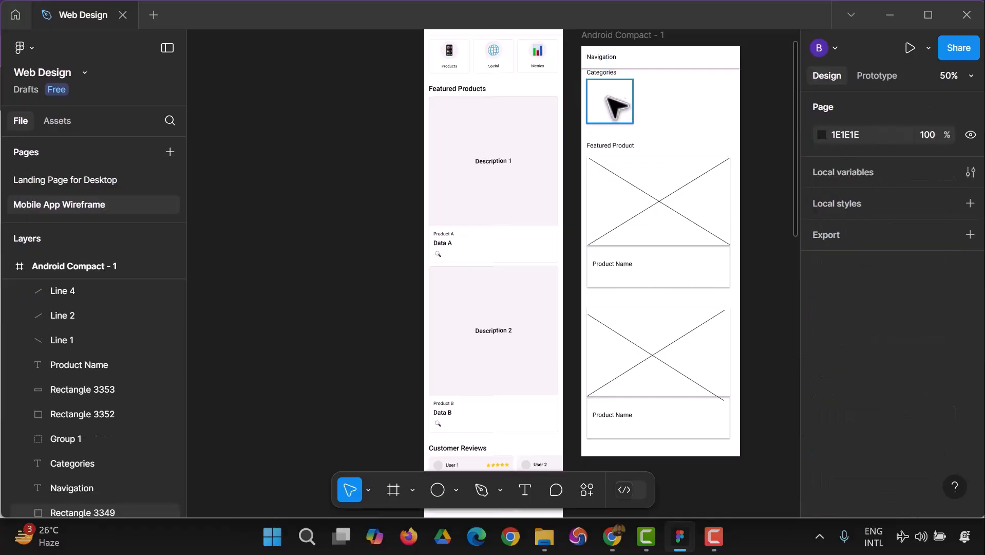
Draw a circle about 46 × 46 in the upper part of the remaining small card, at X 45, Y 97.
left_click(434, 493)
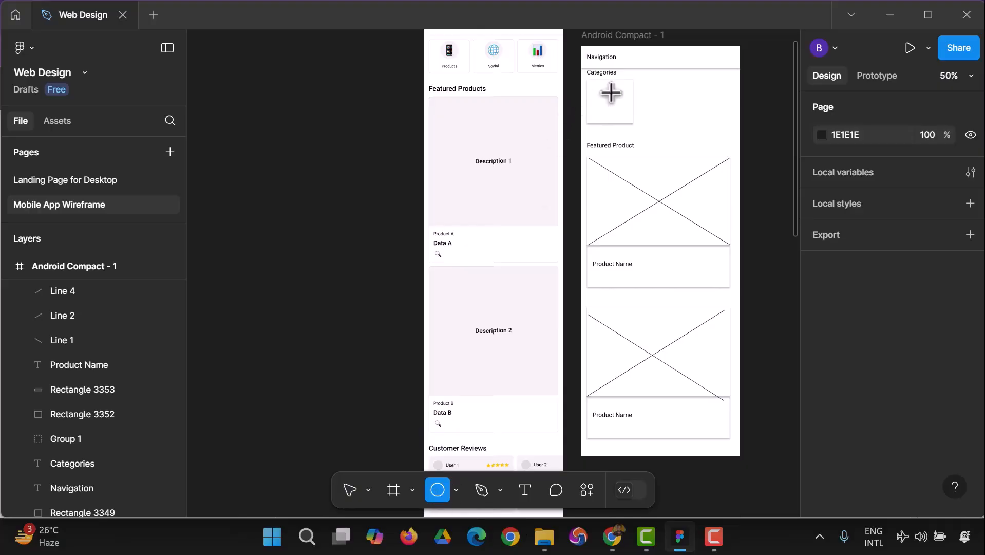
left_click_drag(598, 89, 610, 101)
left_click(742, 163)
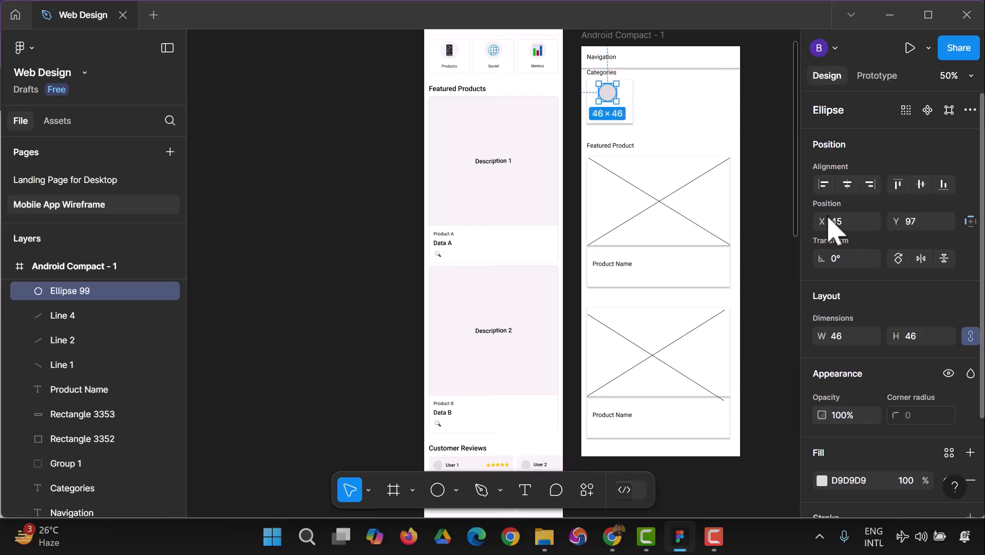
Lower the circle's D9D9D9 fill opacity to 47%.
scroll(925, 370, "down", 4)
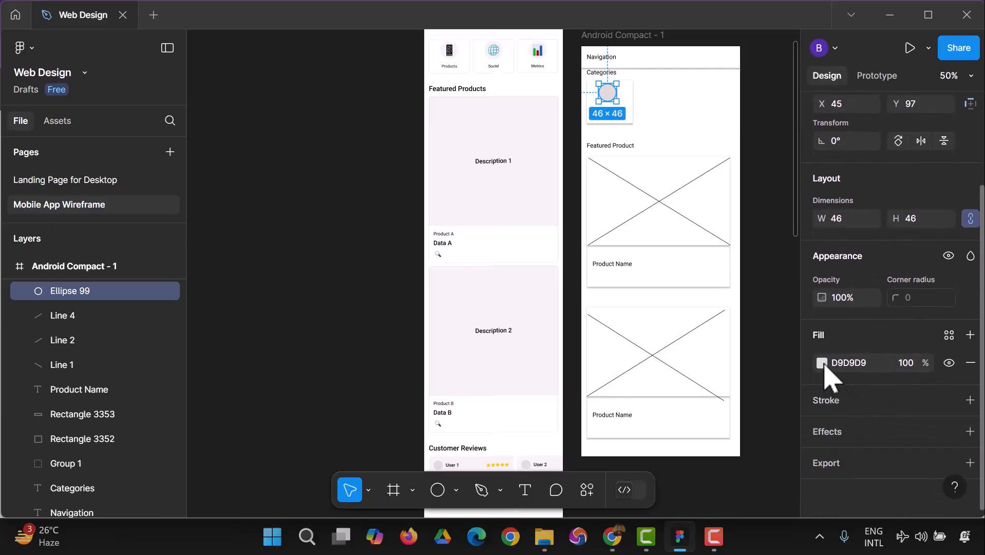
left_click(823, 364)
left_click_drag(780, 356, 750, 355)
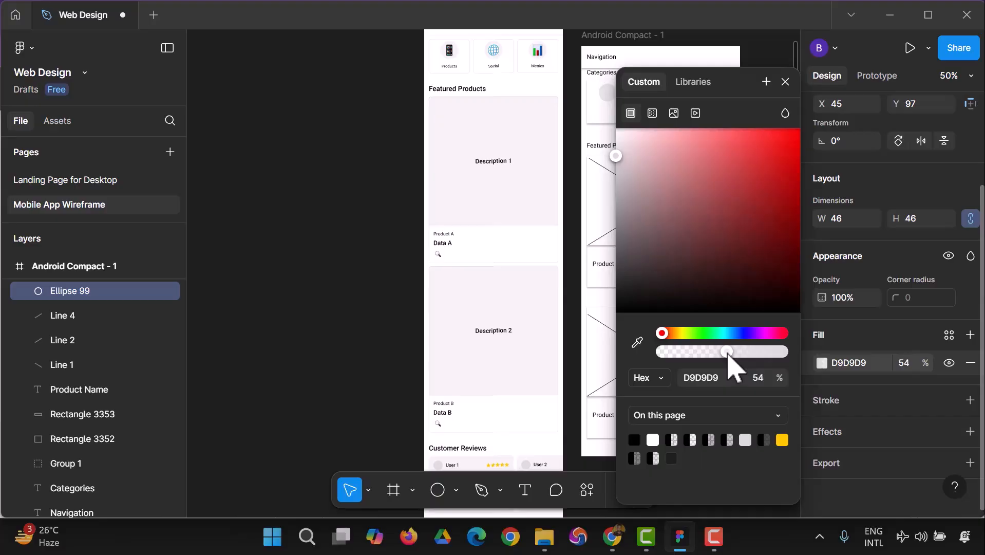
left_click(369, 321)
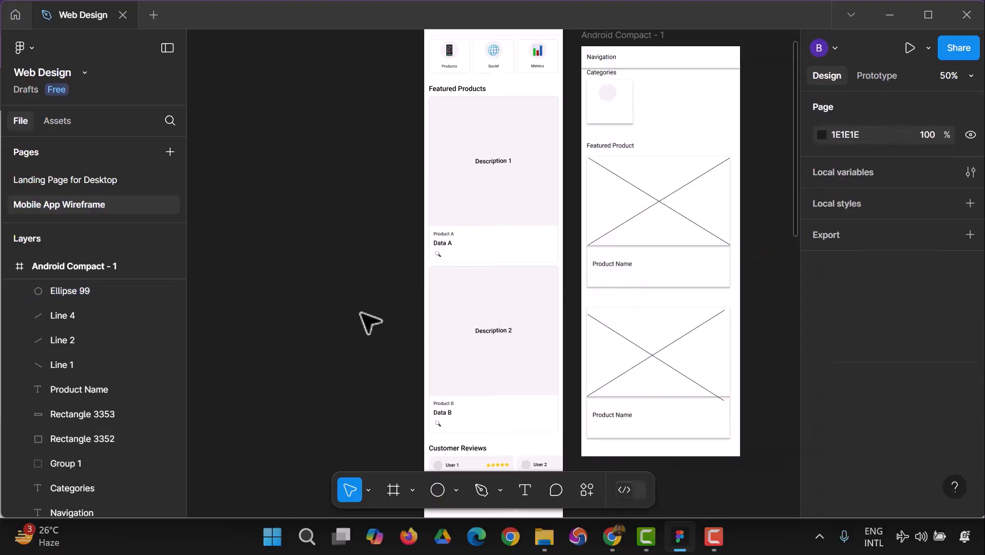
Enlarge the circle in the small card to about 57 × 59.
left_click(608, 100)
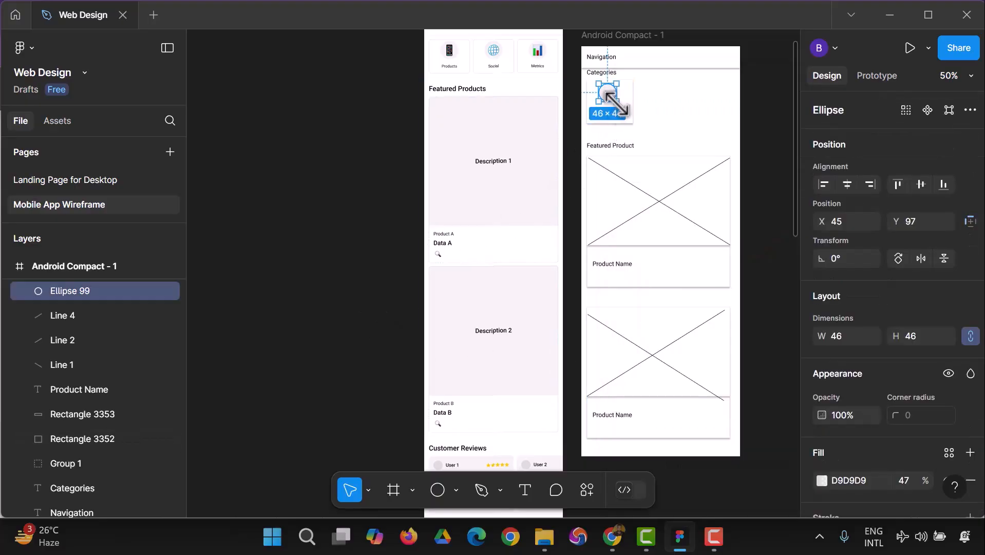
left_click_drag(619, 102, 623, 108)
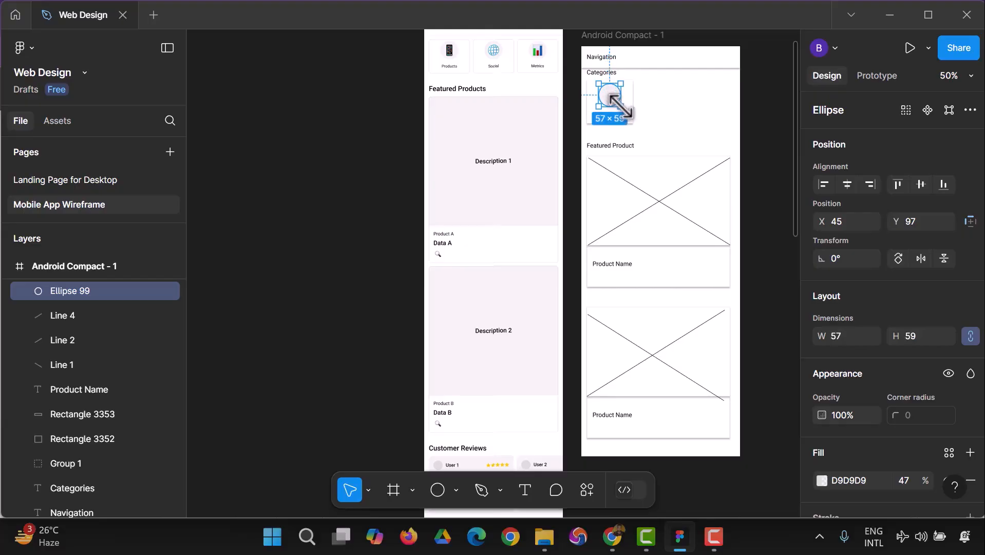
left_click(765, 167)
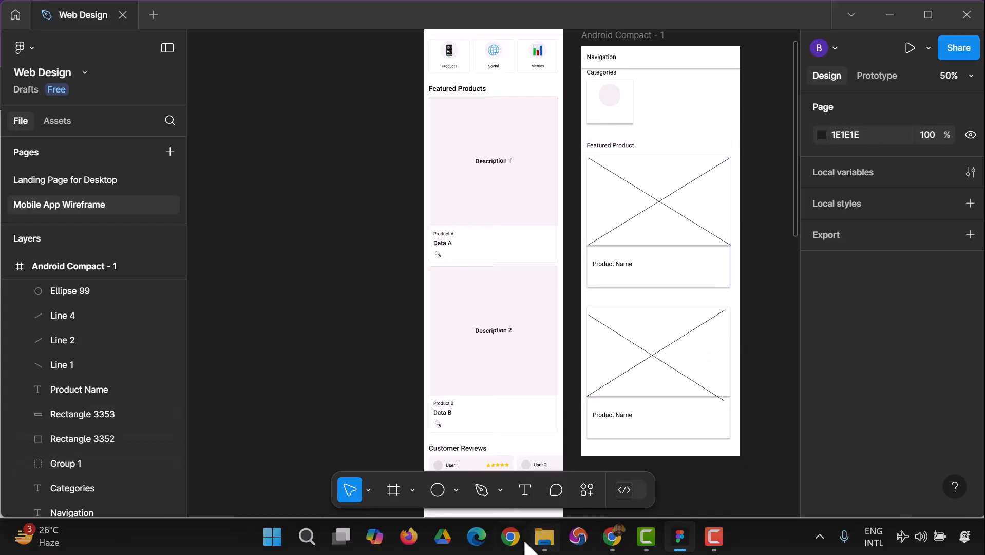
Set the circle's width to 59 with its proportions locked.
left_click(971, 76)
left_click(848, 220)
scroll(704, 239, "up", 5)
left_click(736, 206)
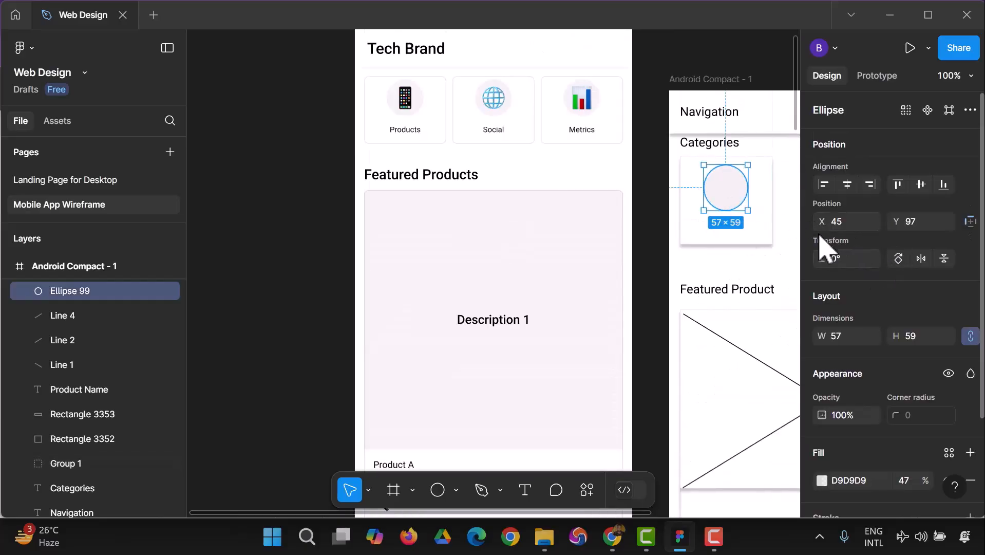
scroll(881, 323, "down", 3)
left_click(849, 263)
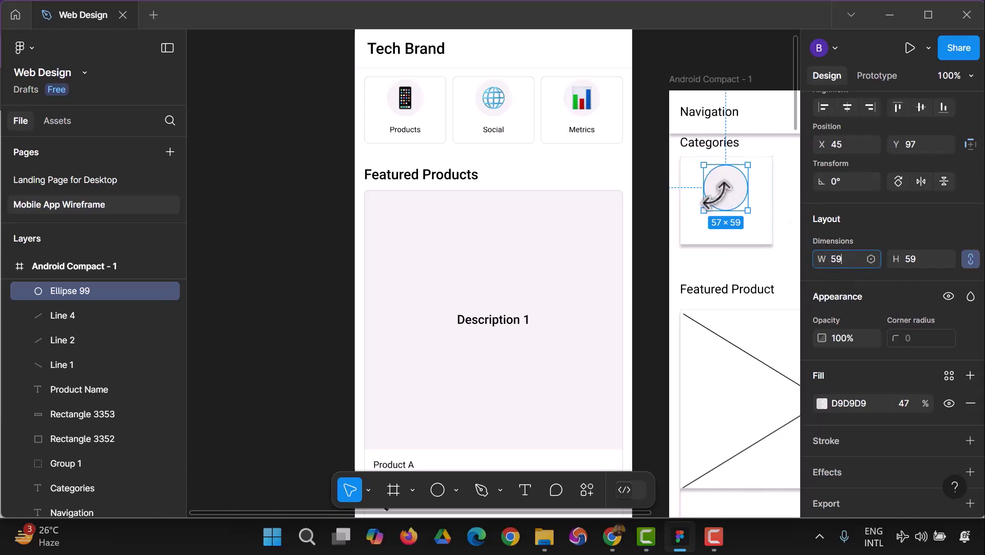
key("Return")
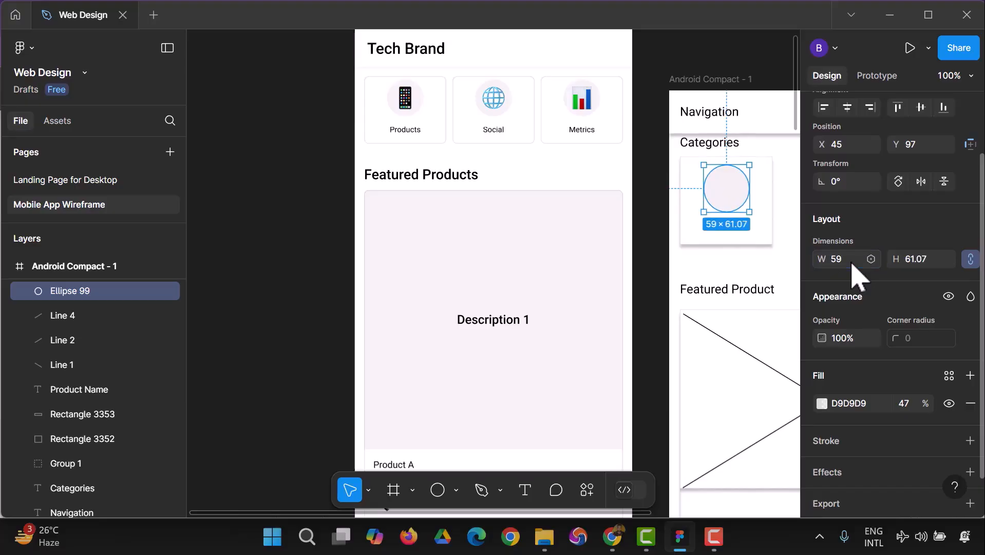
left_click(658, 290)
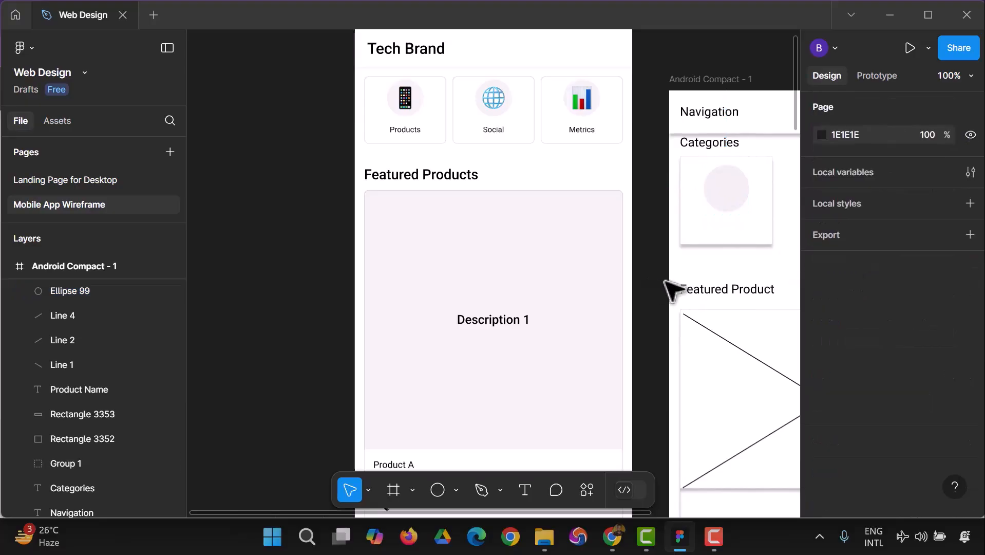
Draw two crossing diagonal lines inside the small card's circle, the descending one about 64 long.
left_click(732, 200)
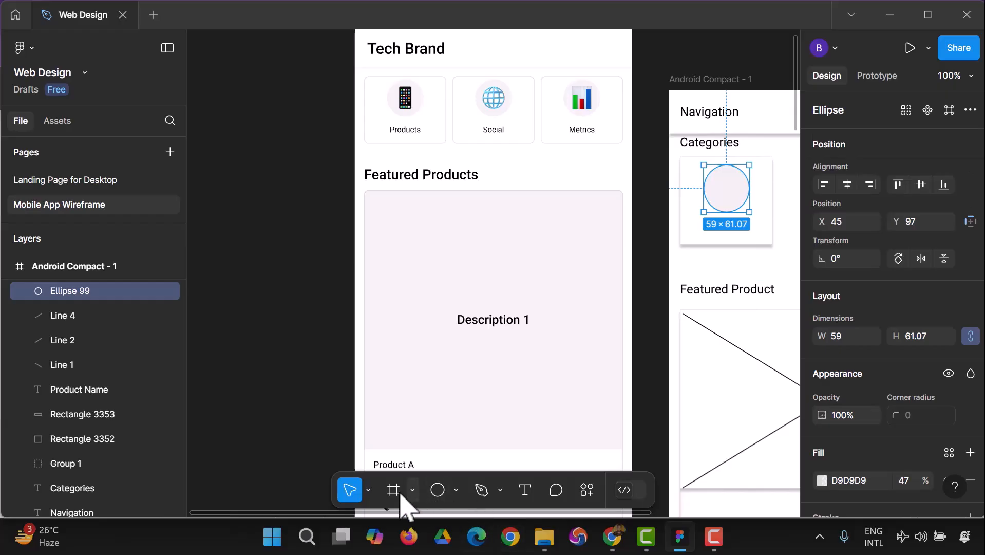
left_click(455, 499)
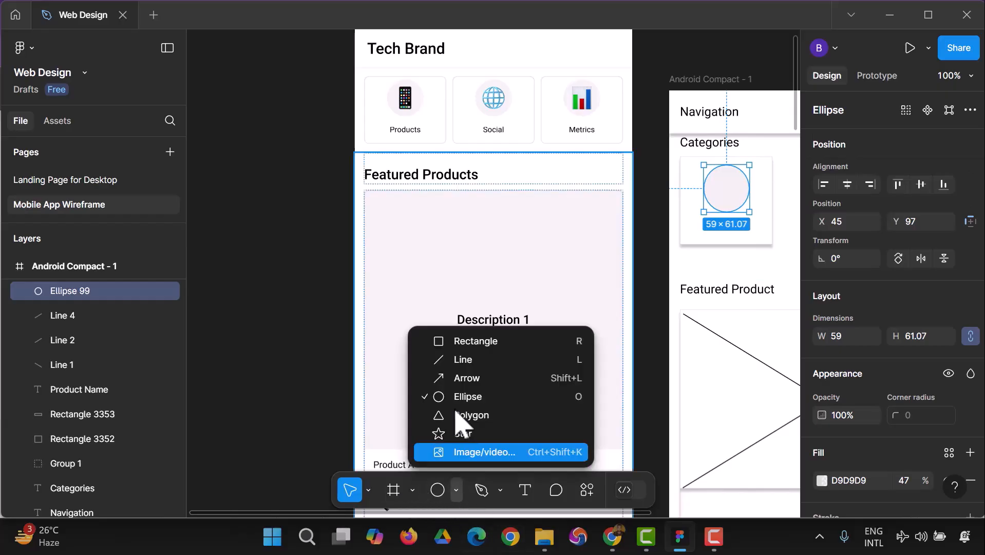
left_click(464, 359)
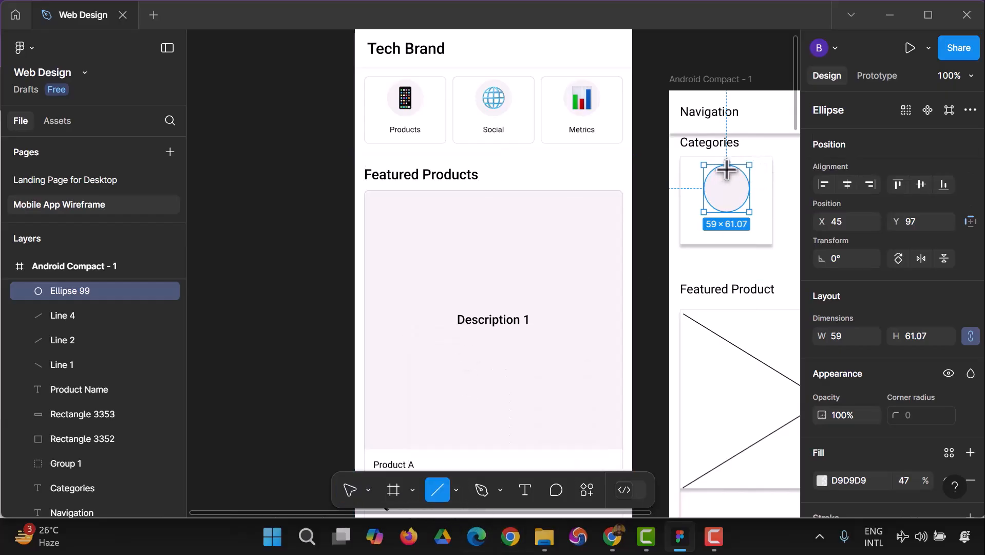
left_click_drag(713, 169, 741, 212)
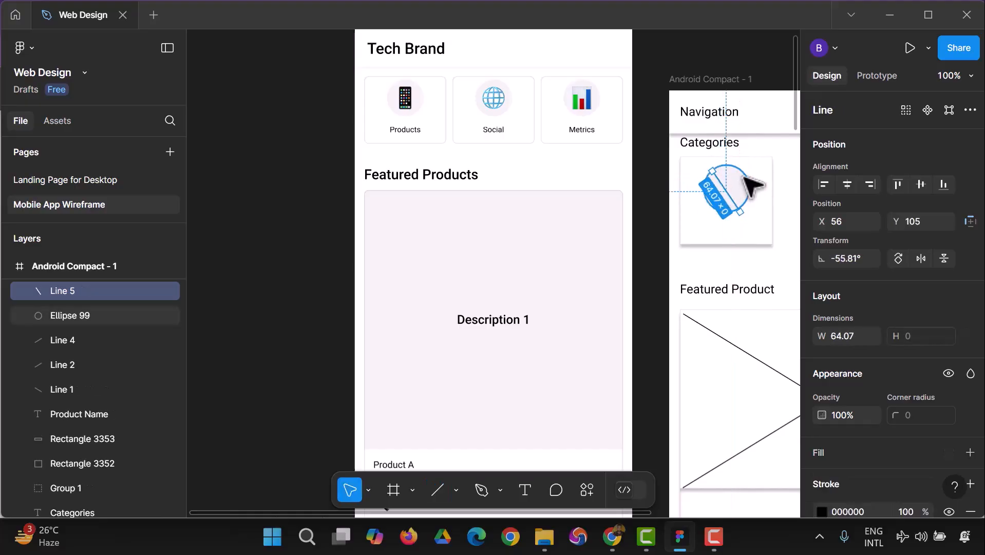
left_click(437, 491)
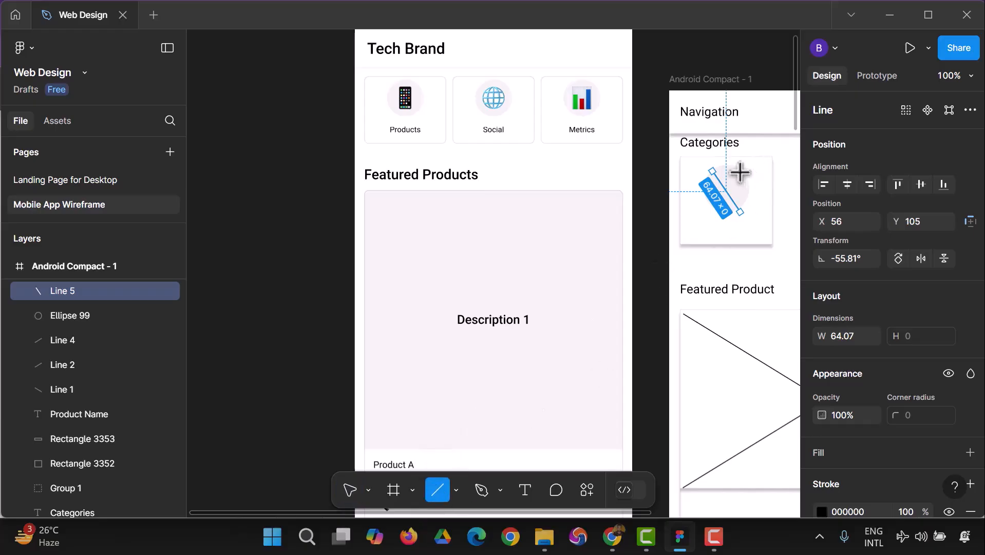
left_click_drag(740, 172, 714, 208)
left_click(301, 242)
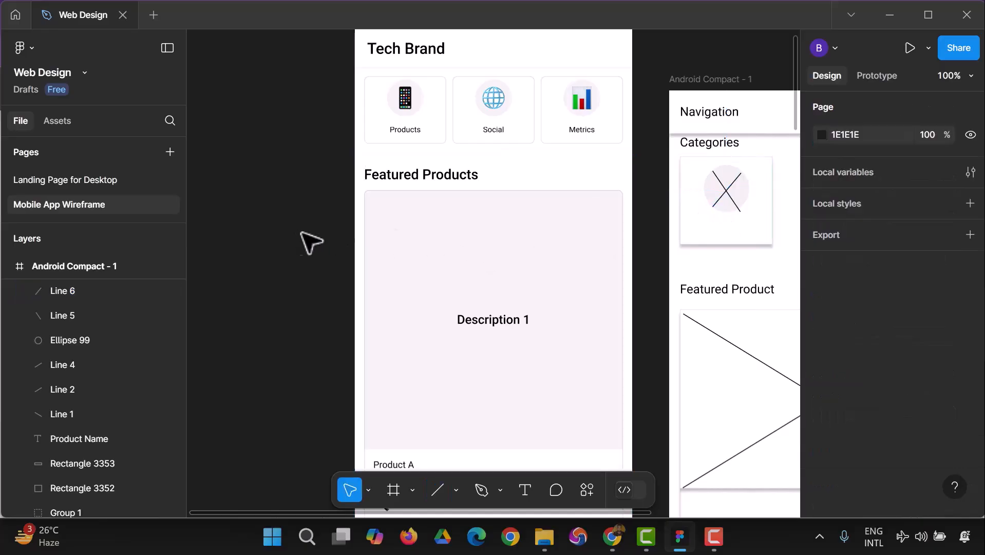
Shorten the descending line's lower end so the cross fits evenly within the circle.
left_click(742, 213)
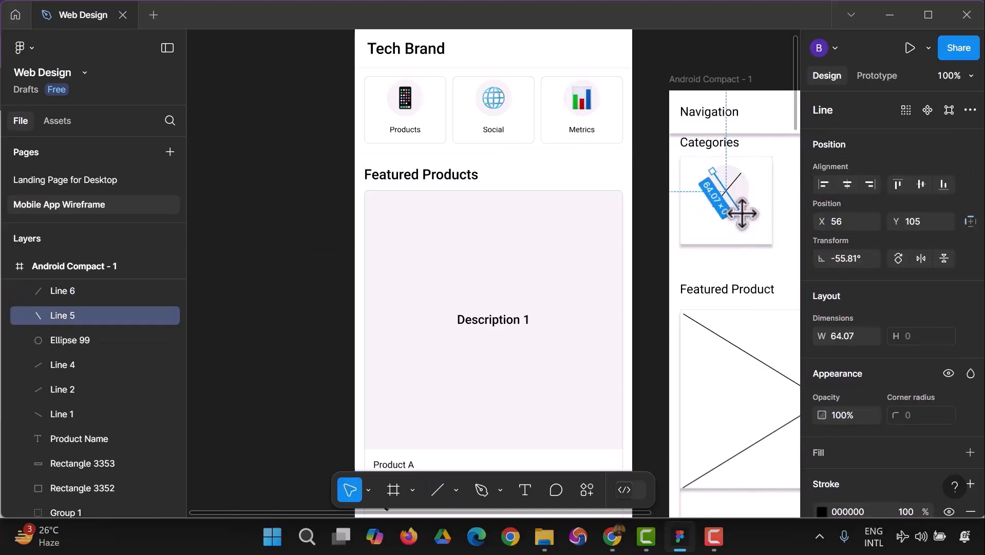
left_click_drag(739, 210, 740, 206)
left_click(297, 263)
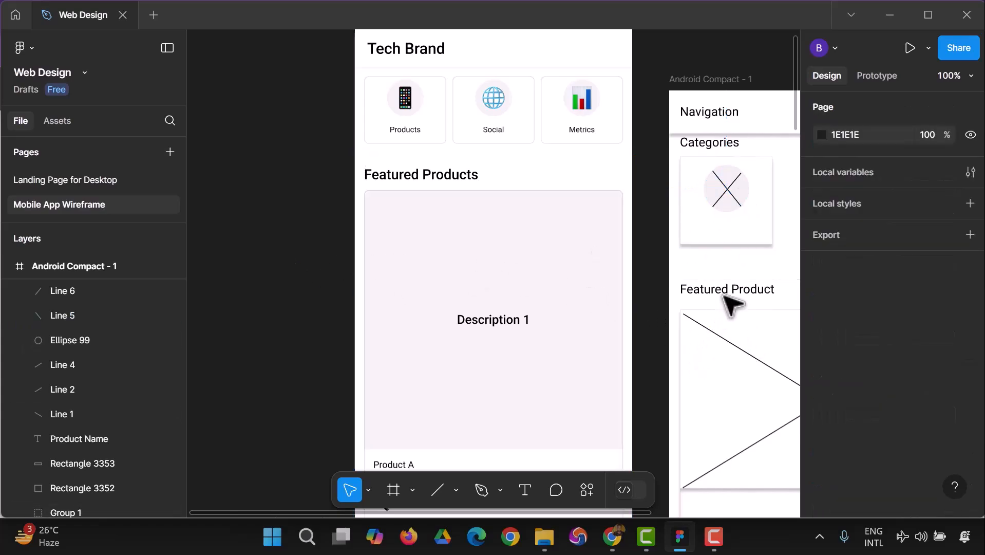
Move the Categories heading and the small card with its crossed circle slightly down, away from the navigation header.
left_click(684, 321)
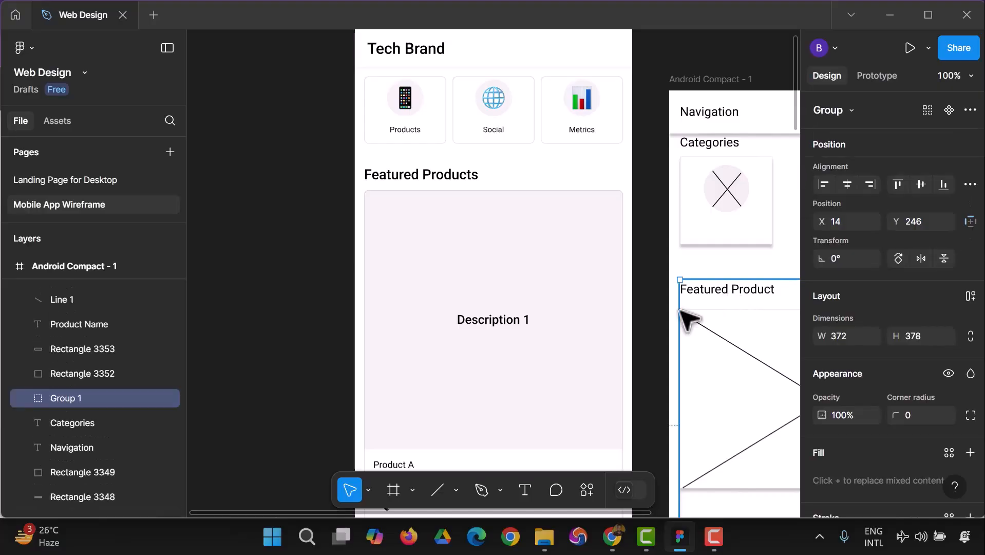
left_click(721, 146)
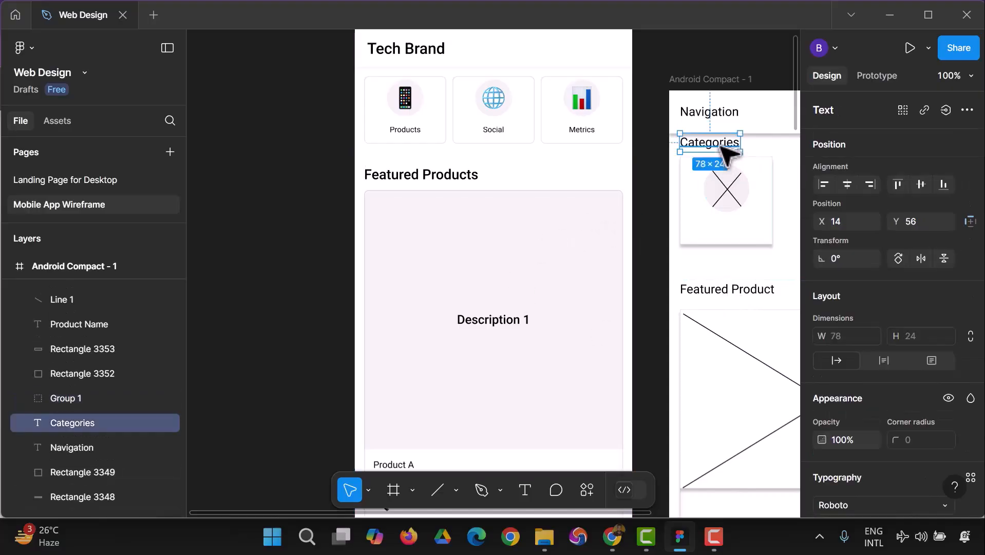
left_click(658, 150)
left_click_drag(660, 145, 775, 247)
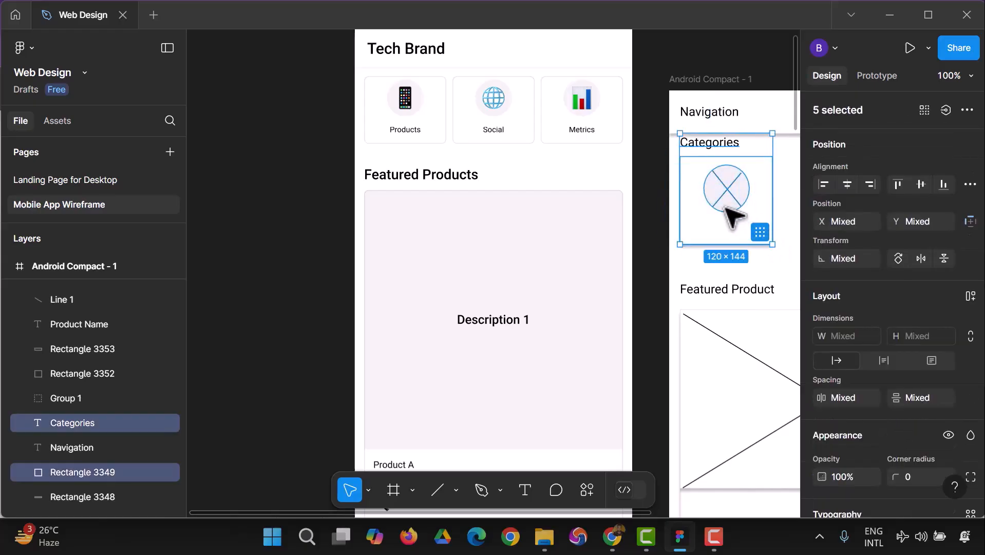
left_click_drag(726, 206, 730, 227)
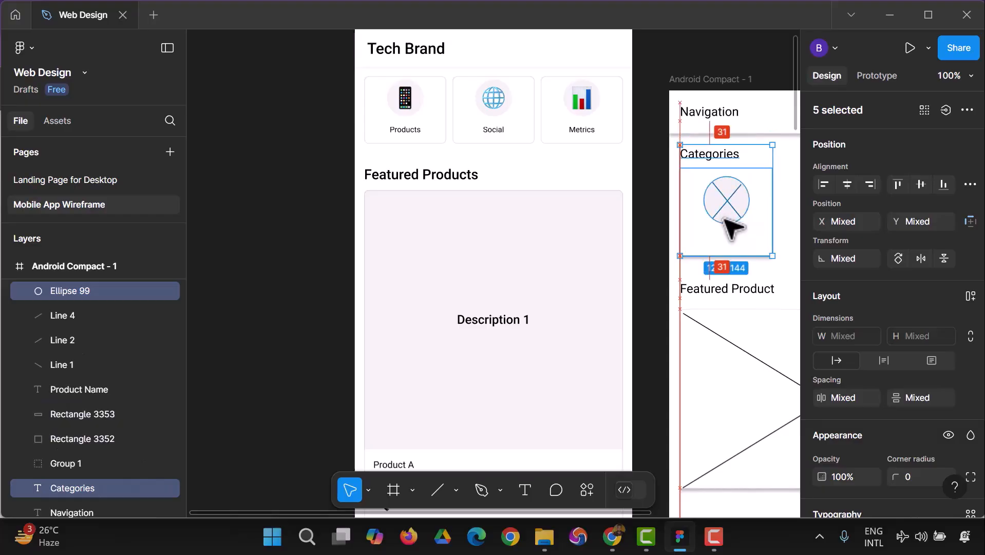
left_click(660, 280)
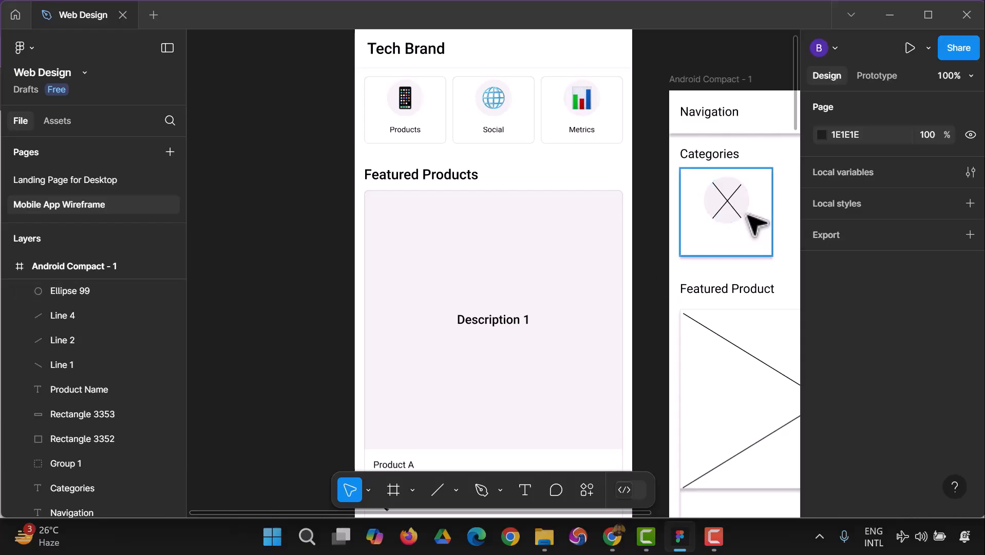
Set the stroke colour of the descending line in the small card's circle to D9D9D9.
left_click(733, 203)
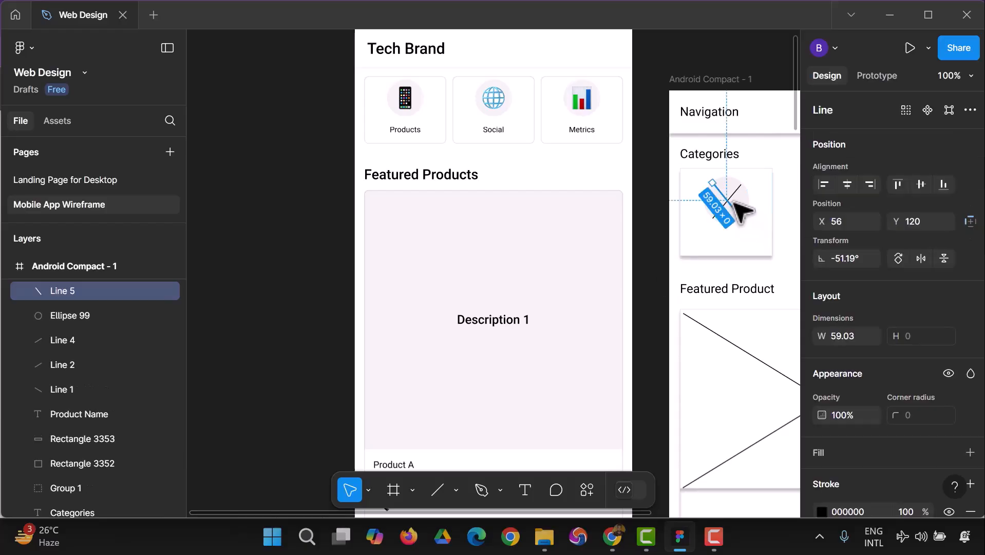
scroll(920, 403, "down", 3)
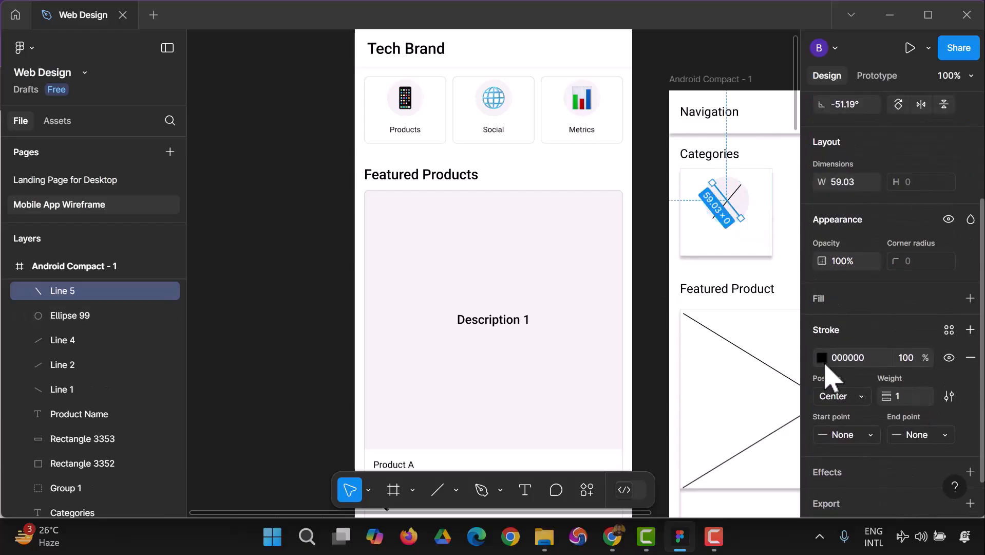
scroll(824, 366, "down", 1)
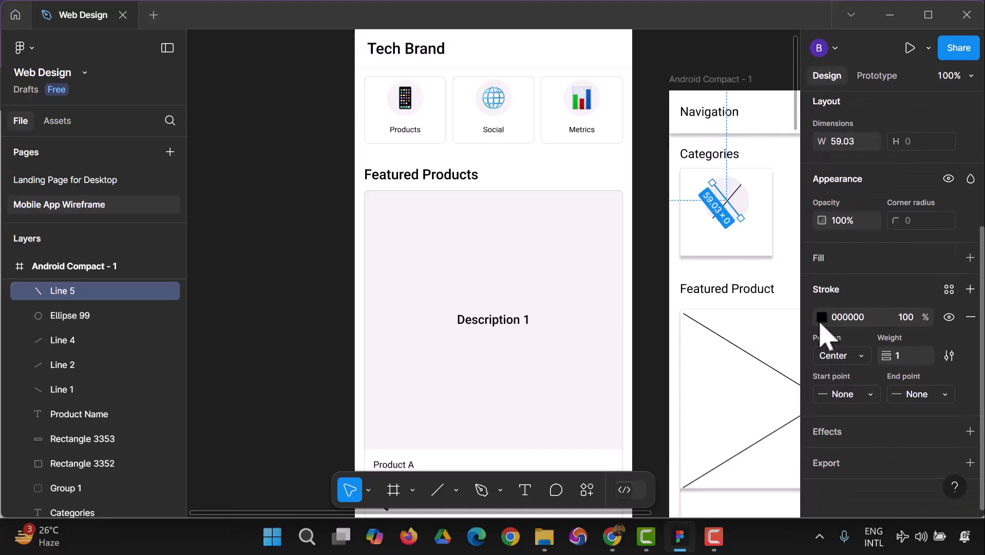
left_click(821, 321)
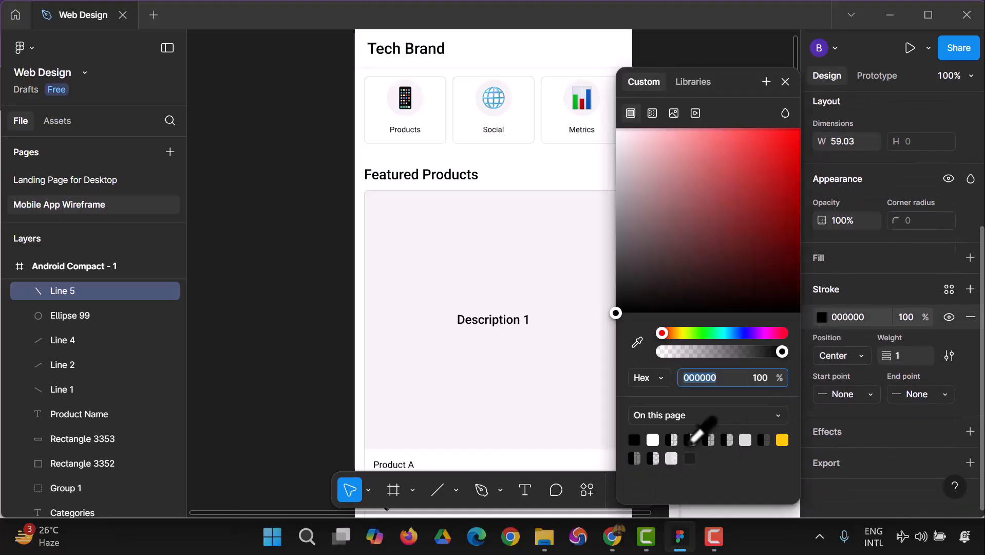
left_click(750, 442)
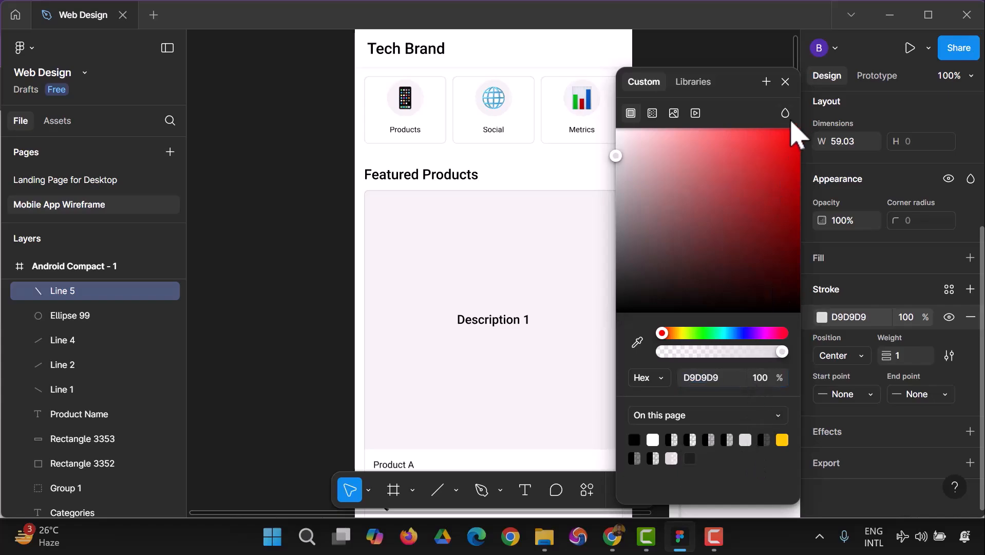
left_click(785, 82)
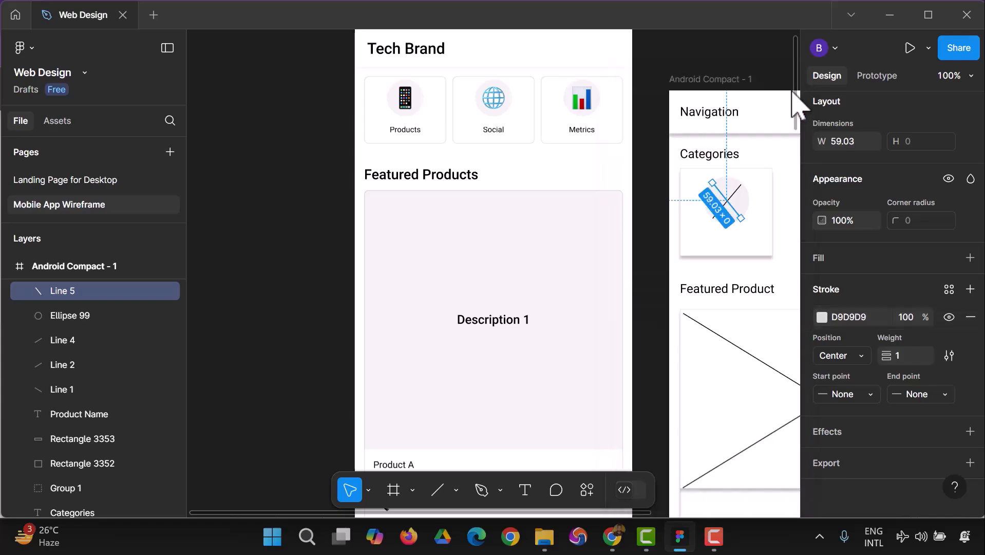
left_click(776, 235)
Set the stroke of the ascending line in the small card's circle to D9D9D9 at 47% opacity.
left_click(718, 210)
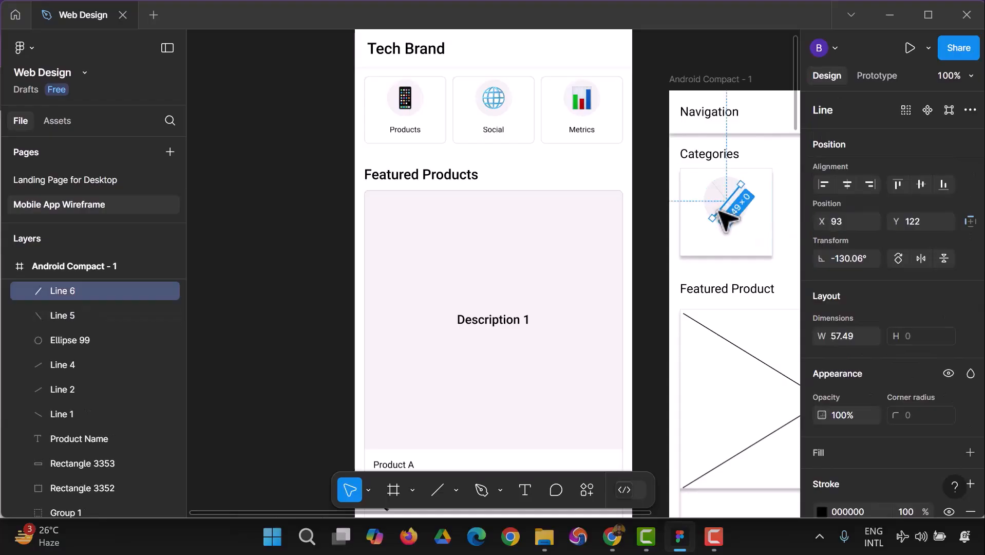
scroll(846, 463, "down", 3)
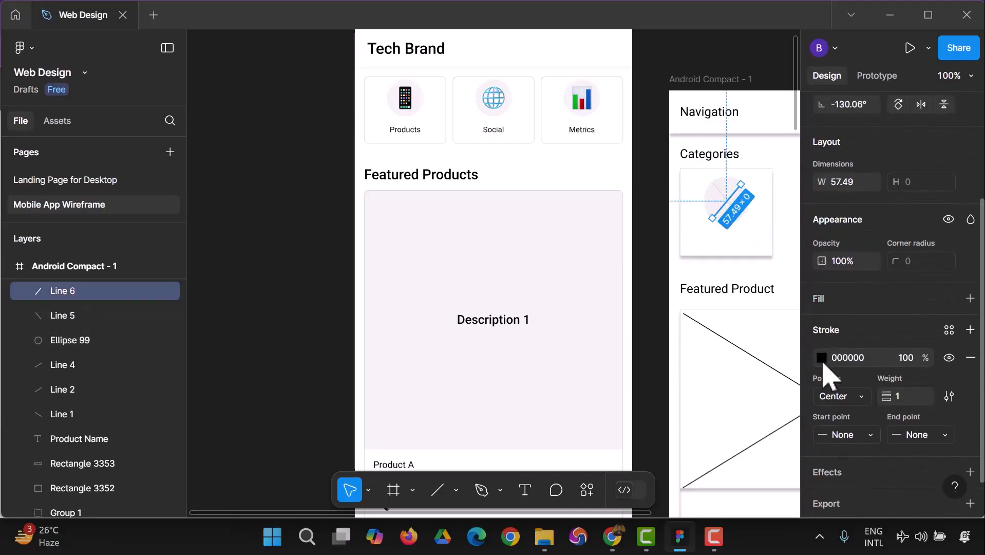
left_click(822, 358)
left_click(672, 458)
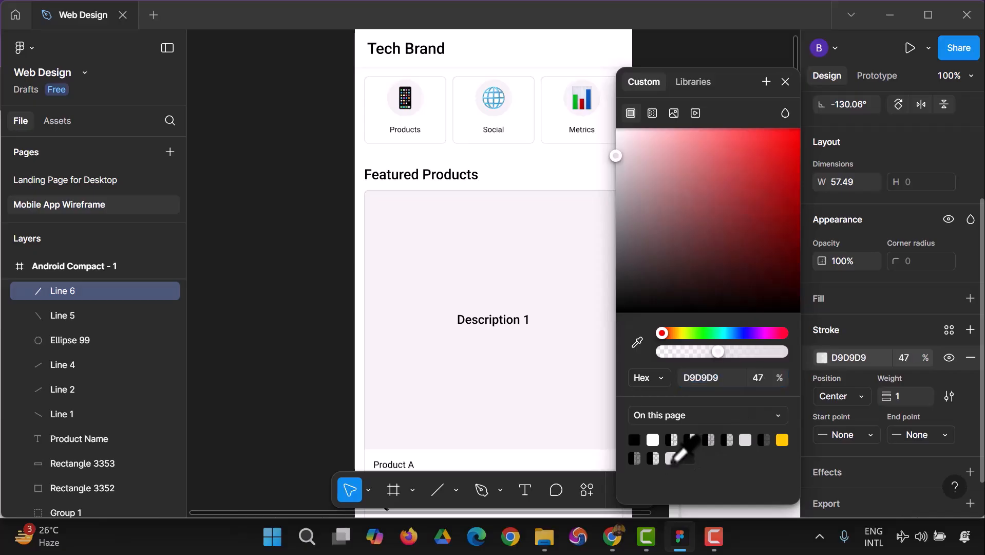
left_click(755, 62)
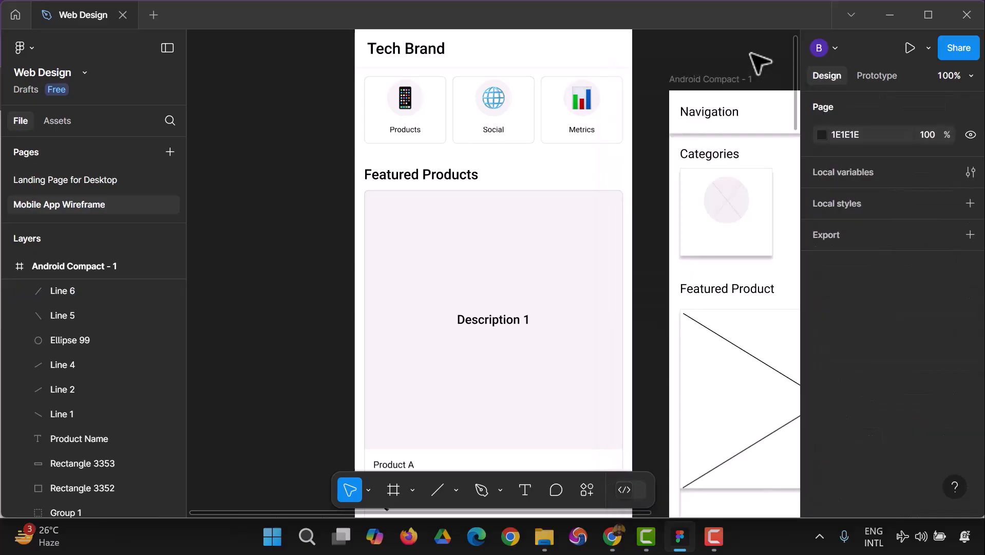
Set the stroke colour of the descending line in the first product image placeholder to D9D9D9.
scroll(763, 340, "down", 2)
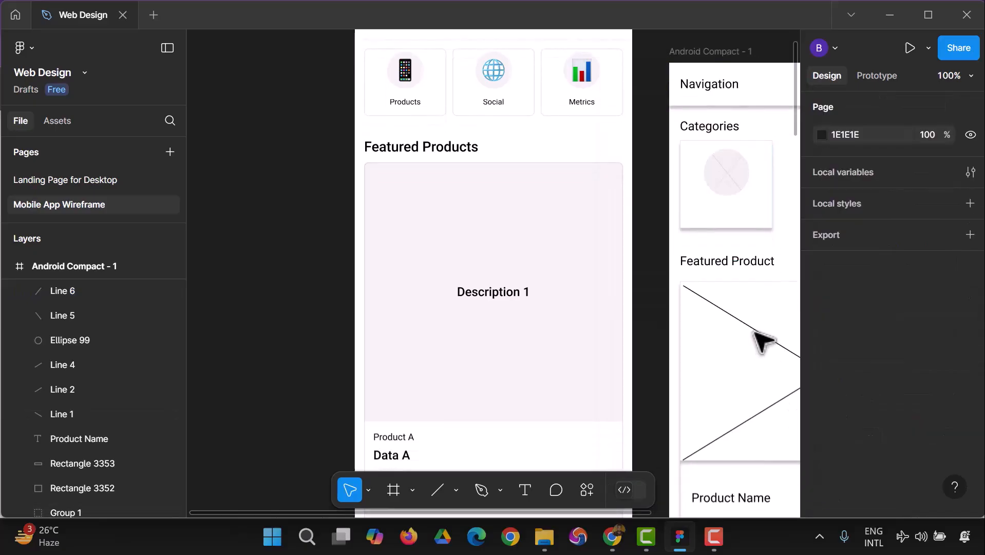
left_click(764, 341)
scroll(832, 493, "down", 3)
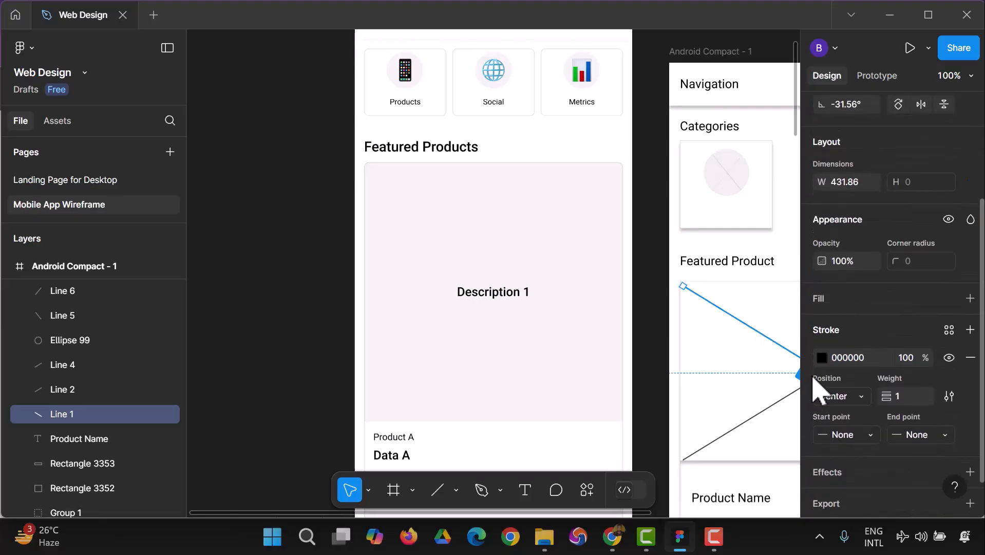
left_click(822, 358)
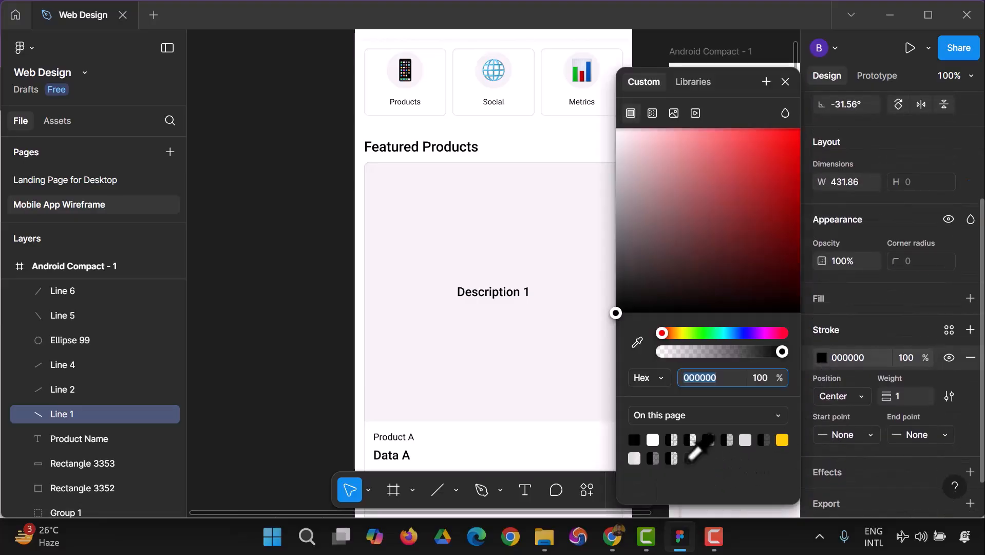
left_click(745, 440)
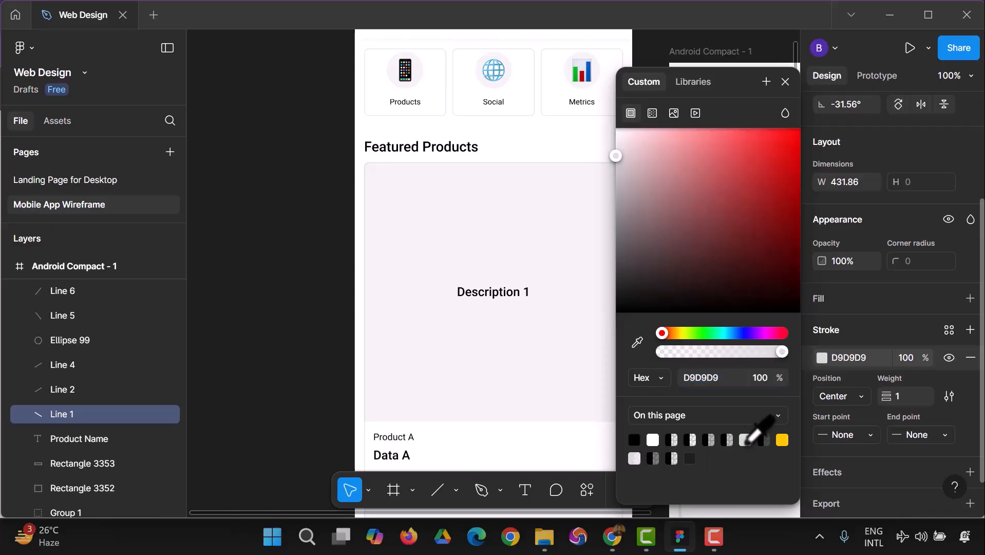
left_click(785, 82)
Recolour the first product placeholder's ascending line stroke to D9D9D9 to match its crossing line.
scroll(774, 409, "down", 2)
left_click(759, 395)
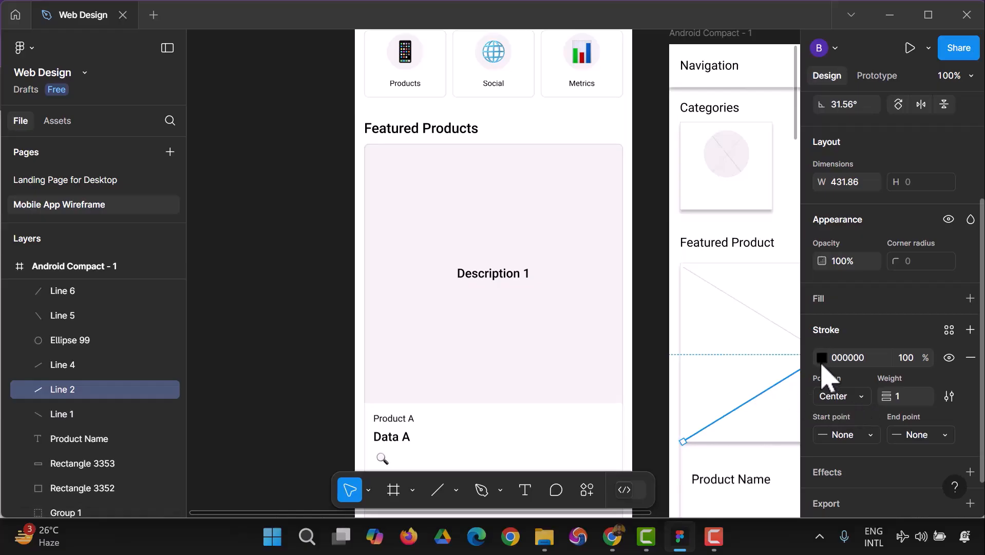
left_click(821, 358)
left_click(728, 439)
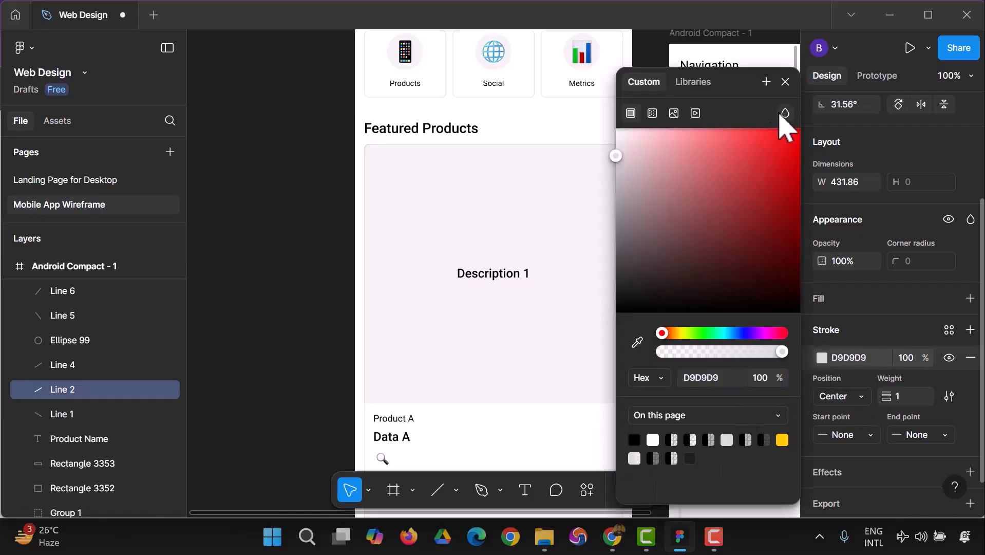
left_click(785, 82)
left_click(665, 364)
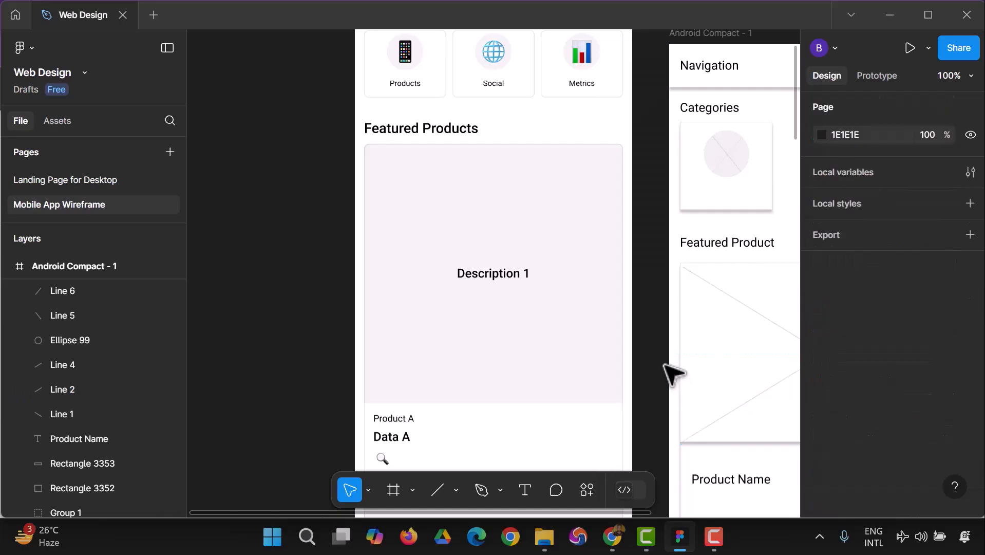
Compare the full generated Tech Brand page with the Android Compact frame to see which sections remain to be recreated.
scroll(709, 347, "down", 4)
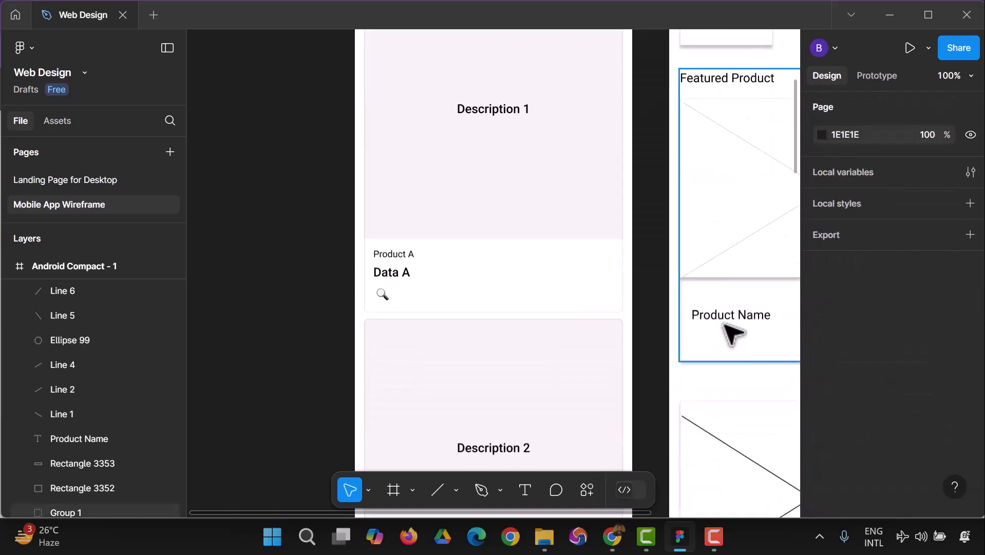
left_click(730, 326)
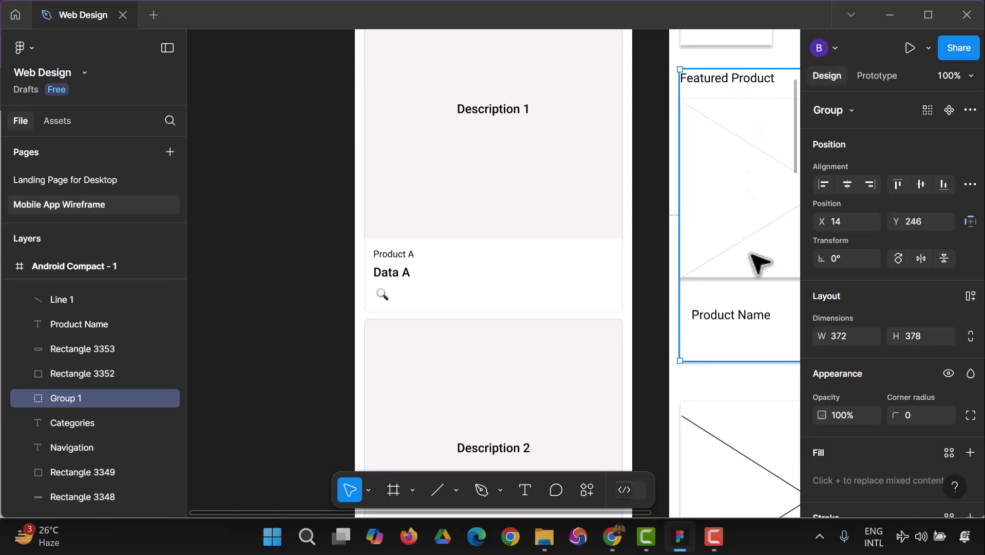
scroll(786, 436, "down", 2)
left_click(971, 76)
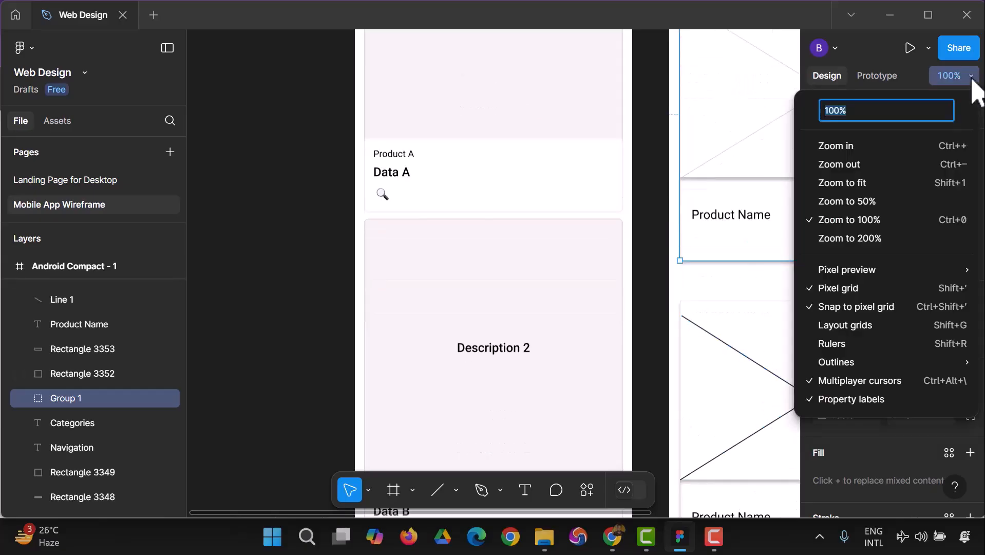
left_click(870, 189)
left_click(616, 299)
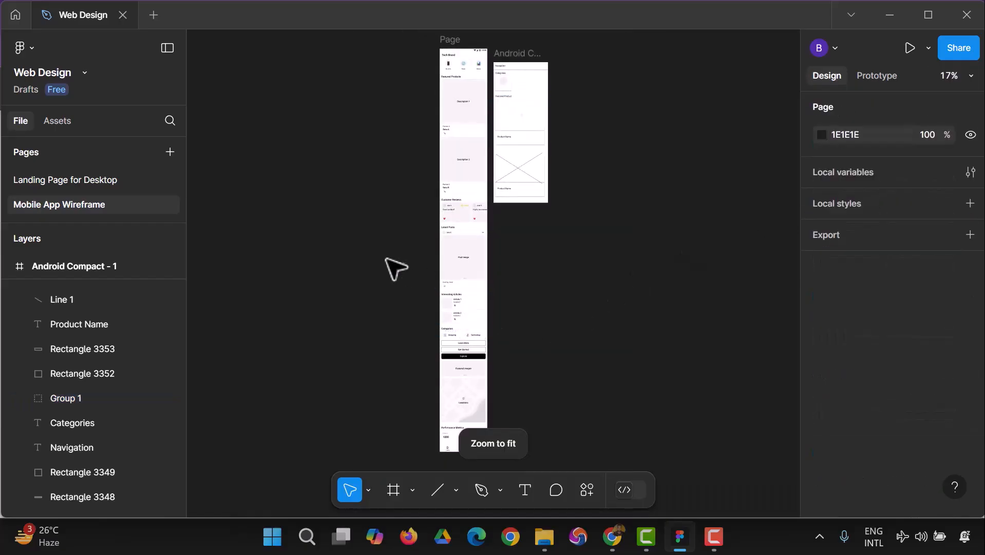
scroll(387, 257, "down", 11)
scroll(511, 359, "up", 12)
scroll(514, 360, "down", 12)
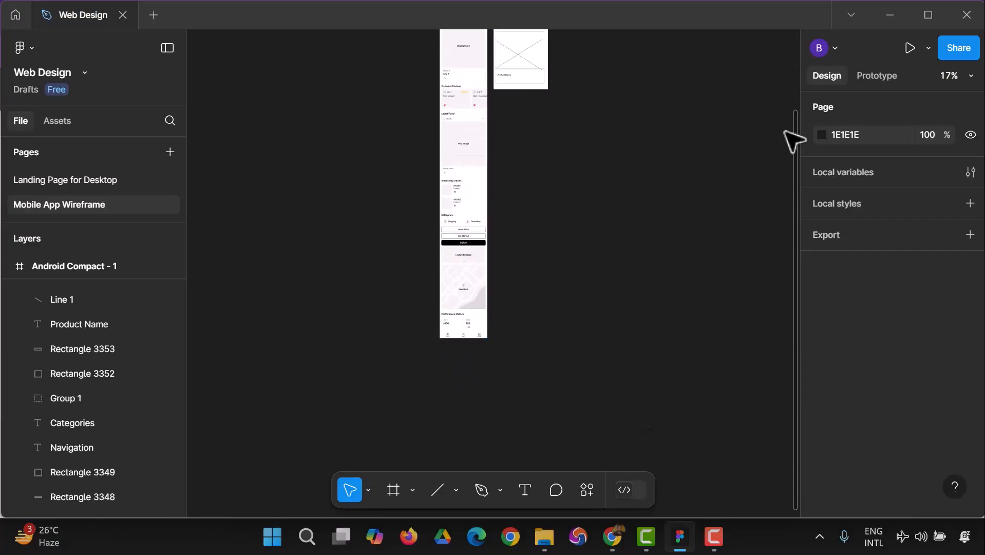
left_click(970, 78)
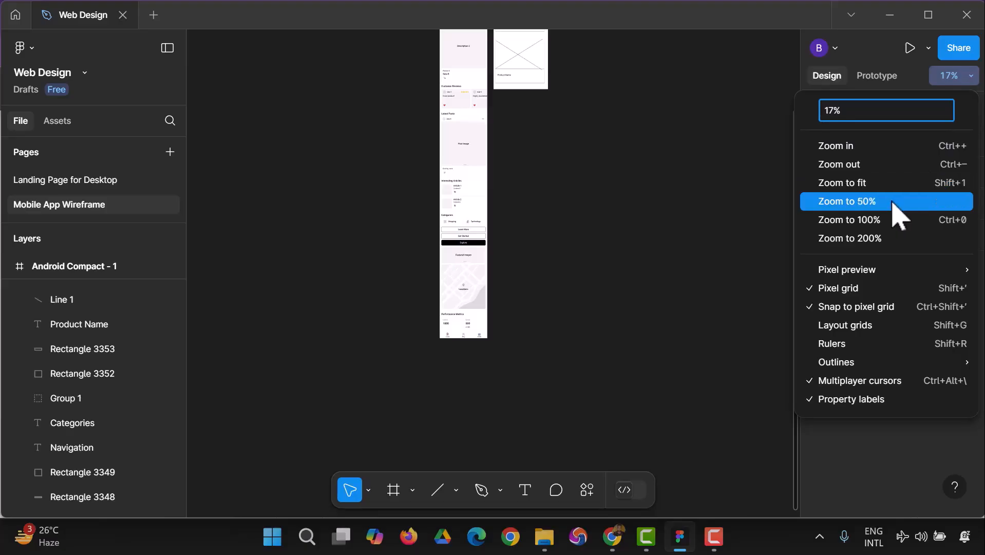
left_click(834, 202)
scroll(642, 286, "down", 5)
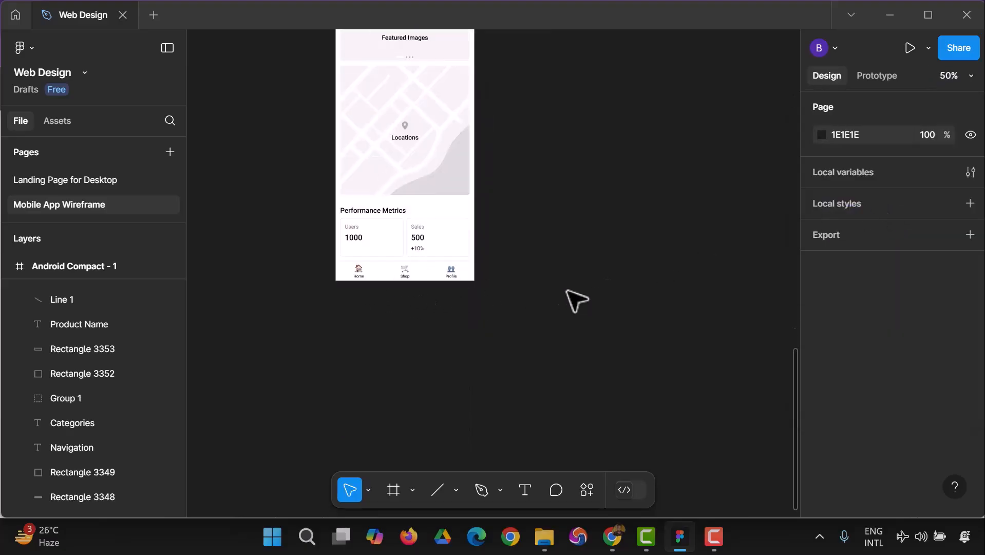
scroll(591, 303, "up", 10)
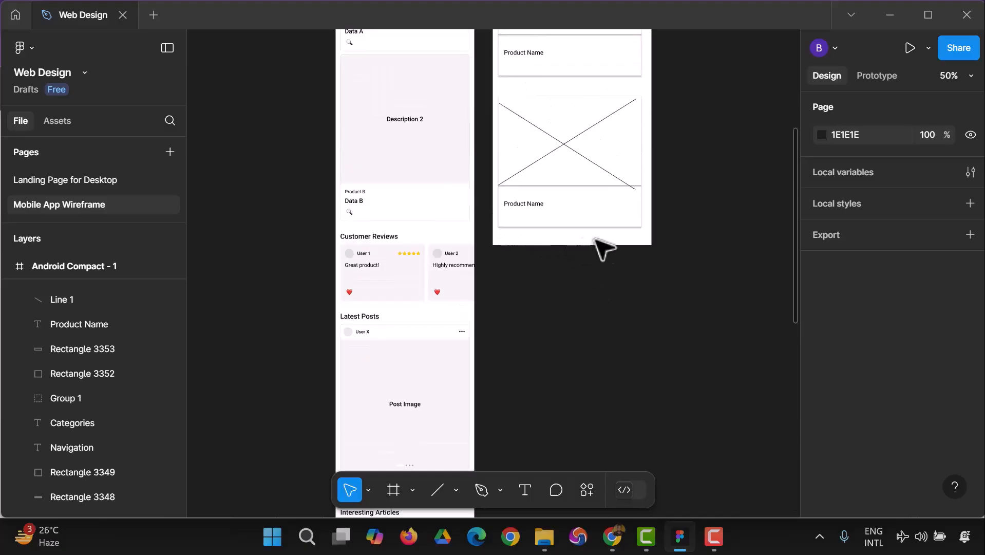
scroll(656, 326, "up", 5)
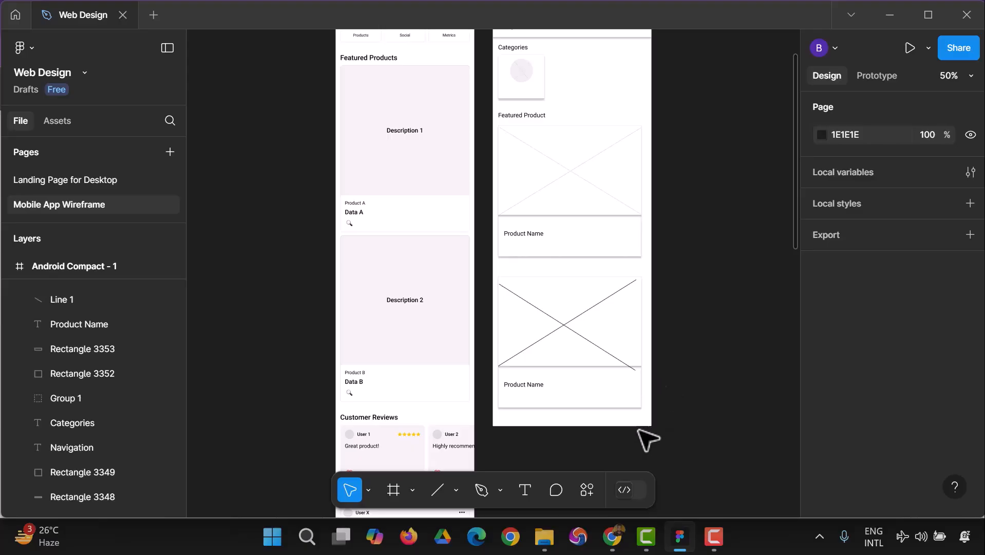
scroll(668, 354, "up", 3)
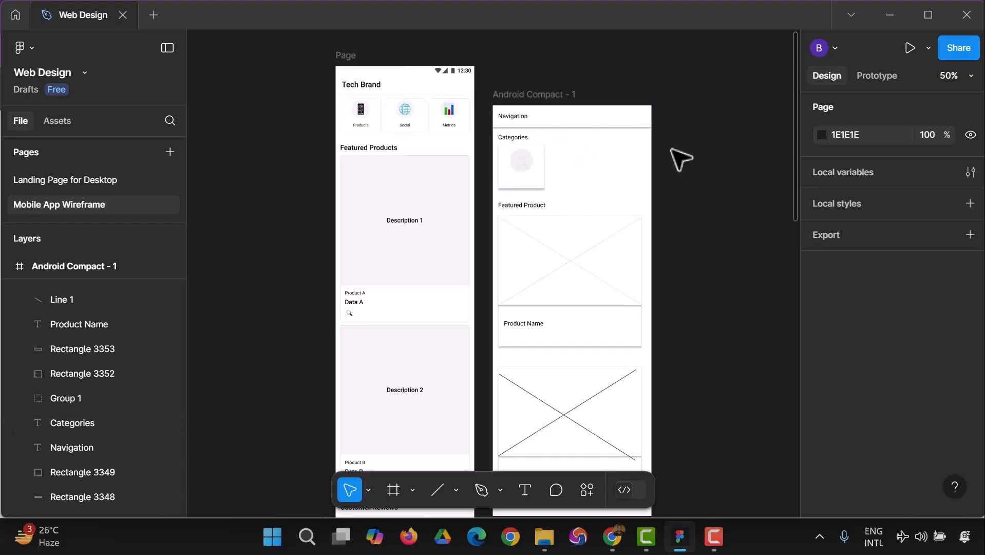
scroll(665, 231, "down", 6)
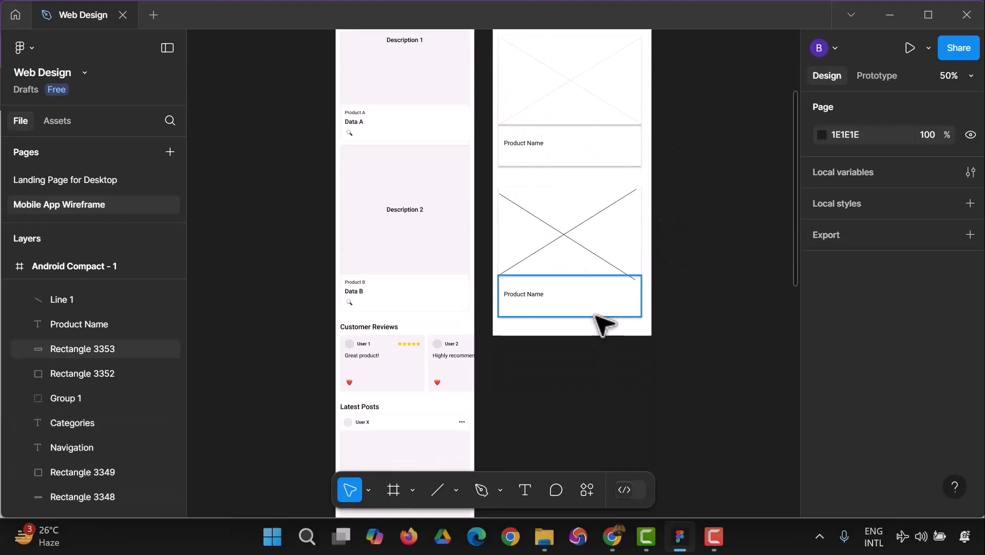
Extend the Android Compact frame downward below the second product card to a height of 1134.
left_click(78, 267)
left_click_drag(563, 337, 563, 362)
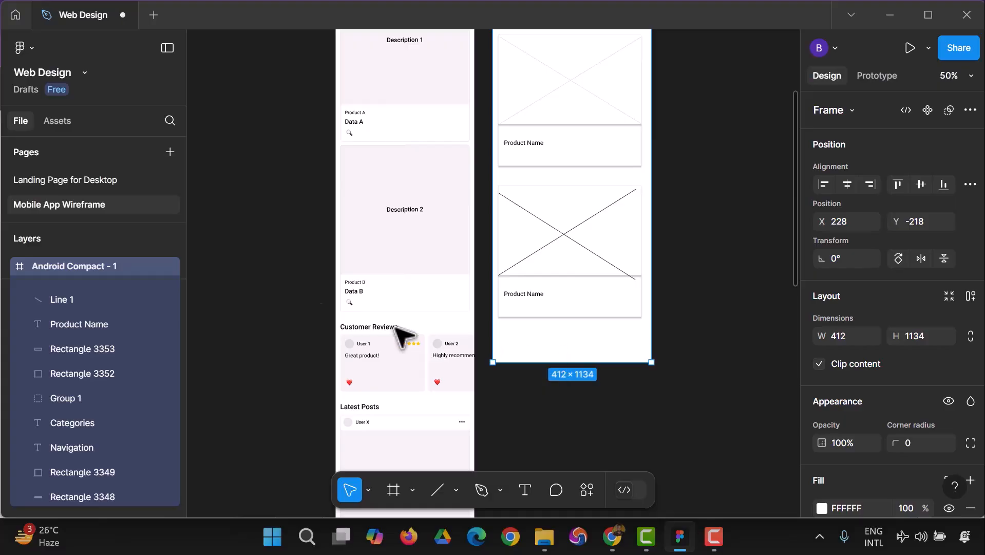
left_click(268, 282)
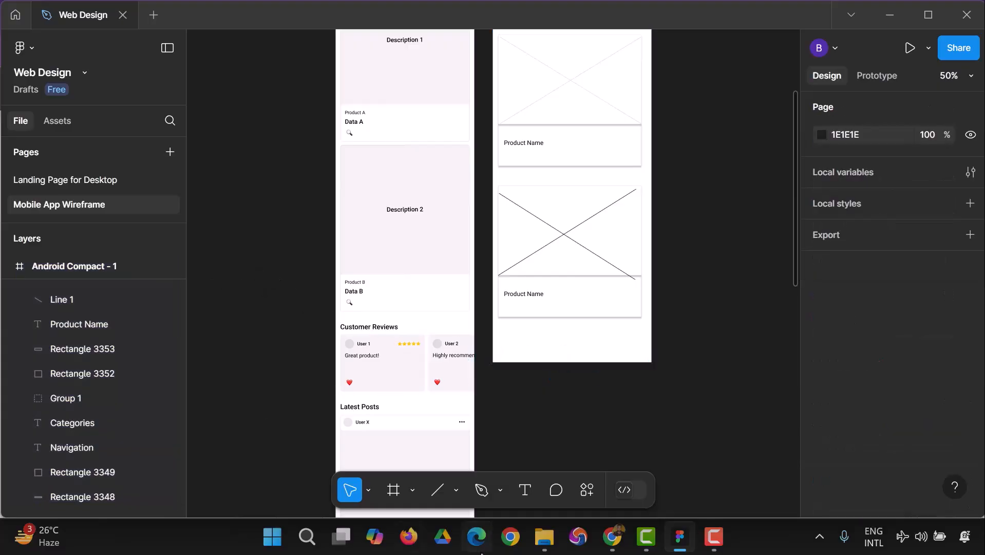
Draw a 412 × 62 rectangle across the bottom edge of the Android Compact frame and fill it with FFFFFF.
left_click(457, 490)
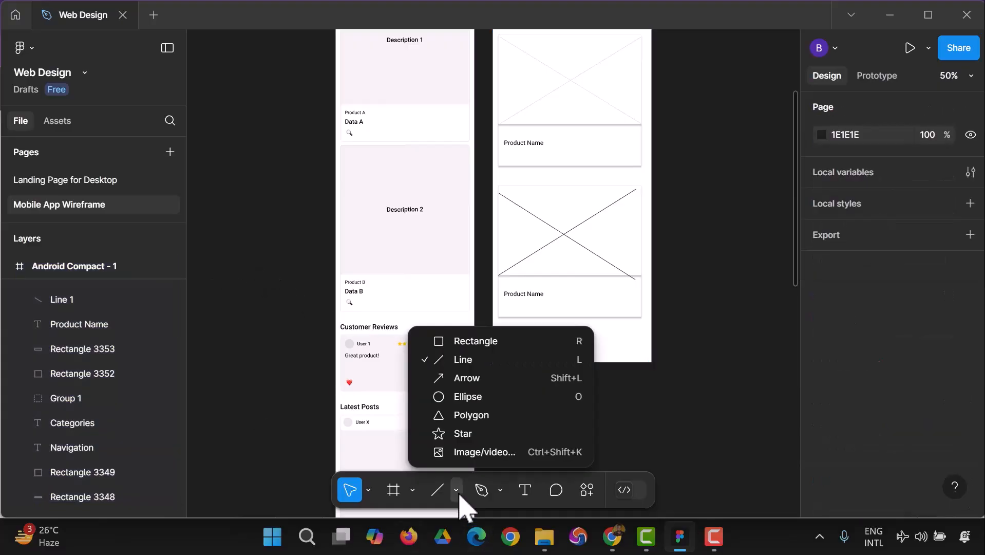
left_click(477, 341)
mouse_move(493, 338)
left_mouse_down()
mouse_move(577, 363)
mouse_move(651, 364)
left_mouse_up()
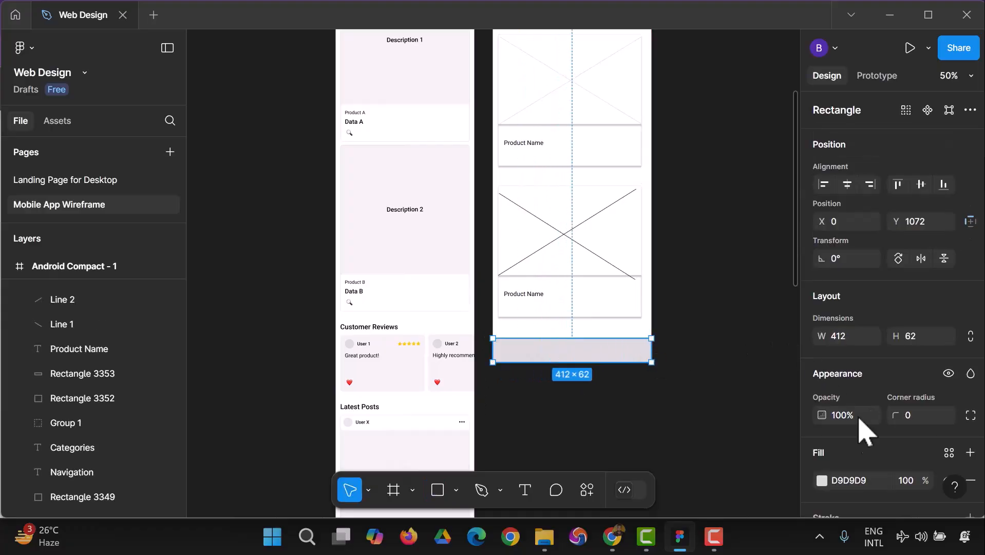
scroll(828, 389, "down", 3)
left_click(822, 362)
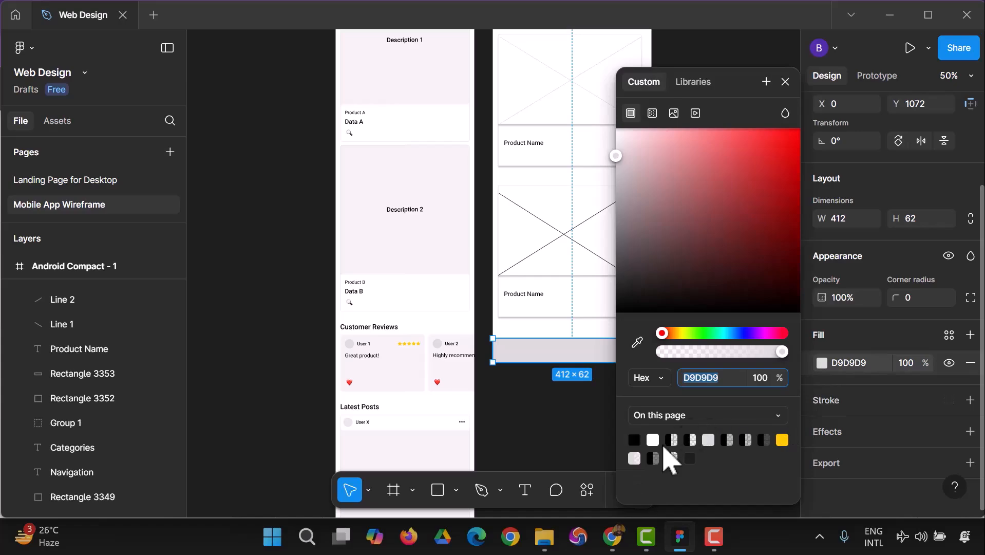
left_click(653, 440)
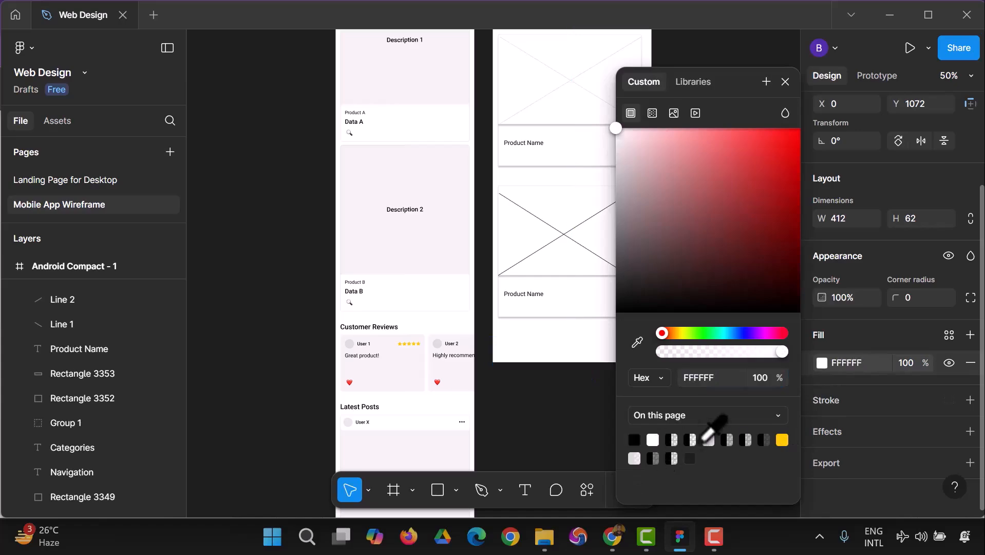
Add an inner shadow effect to the white bar at the bottom of the Android Compact frame.
left_click(971, 432)
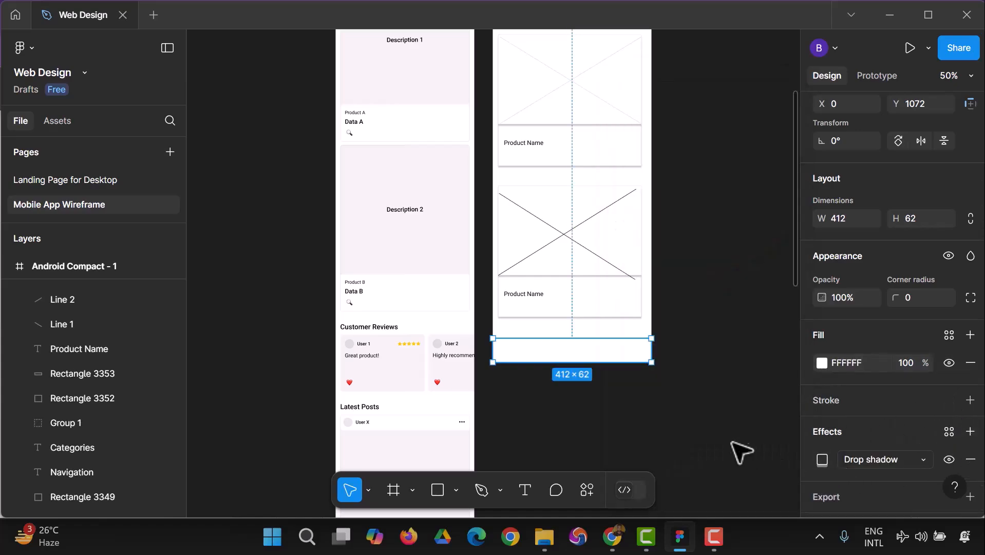
left_click(748, 444)
left_click(633, 357)
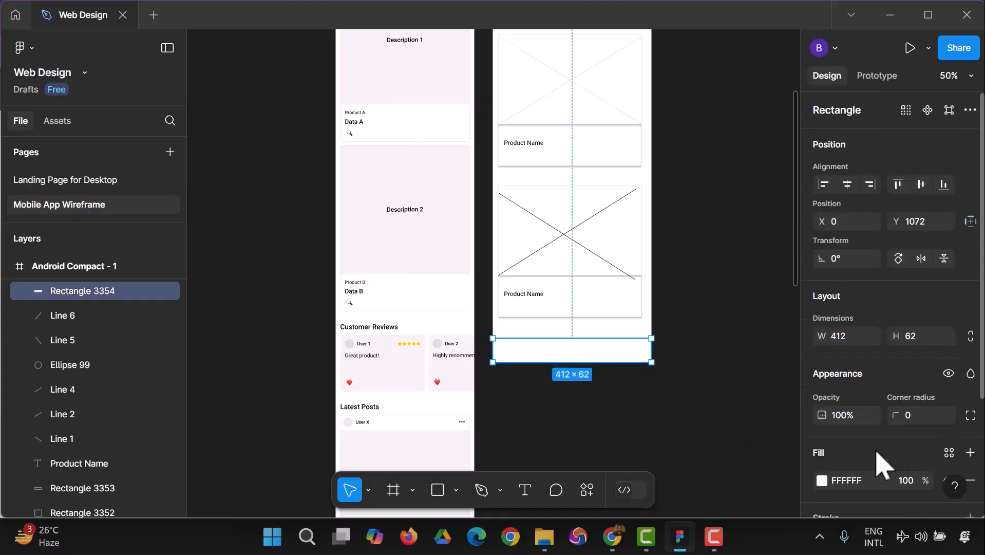
scroll(920, 464, "down", 1)
left_click(925, 428)
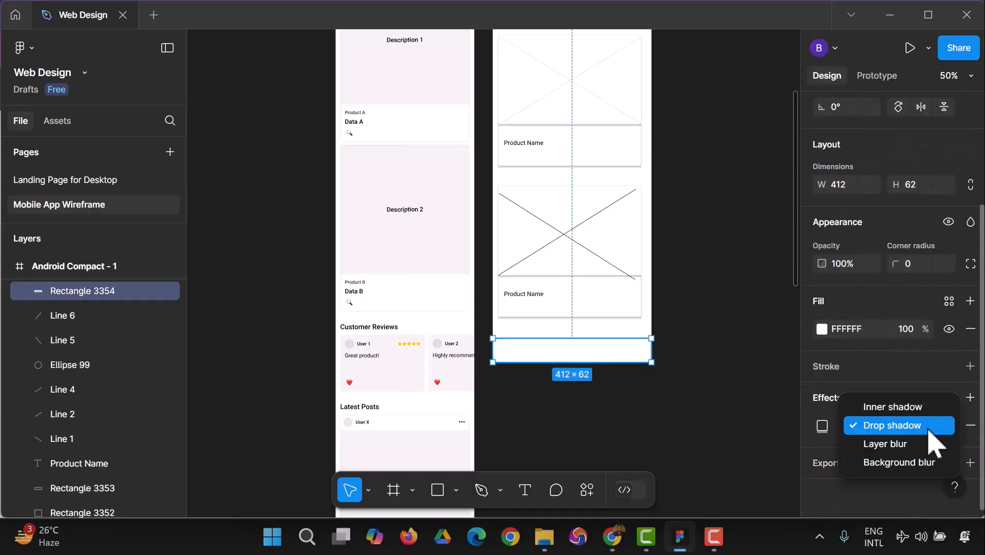
left_click(903, 407)
left_click(724, 405)
Draw a square icon placeholder about 31 × 30 near the bottom bar's left end and fill it with 1E1E1E.
scroll(740, 395, "up", 5)
scroll(745, 378, "down", 4)
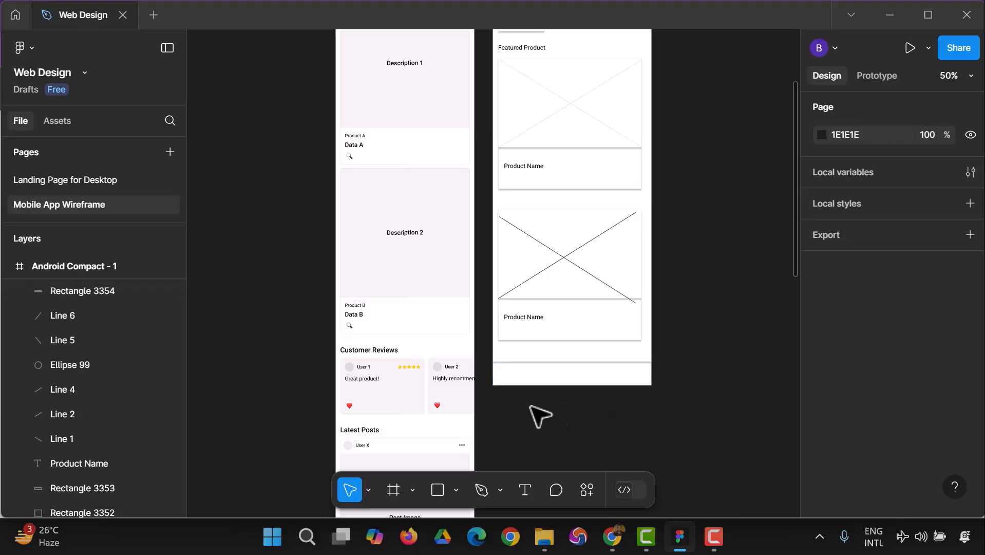
left_click(448, 492)
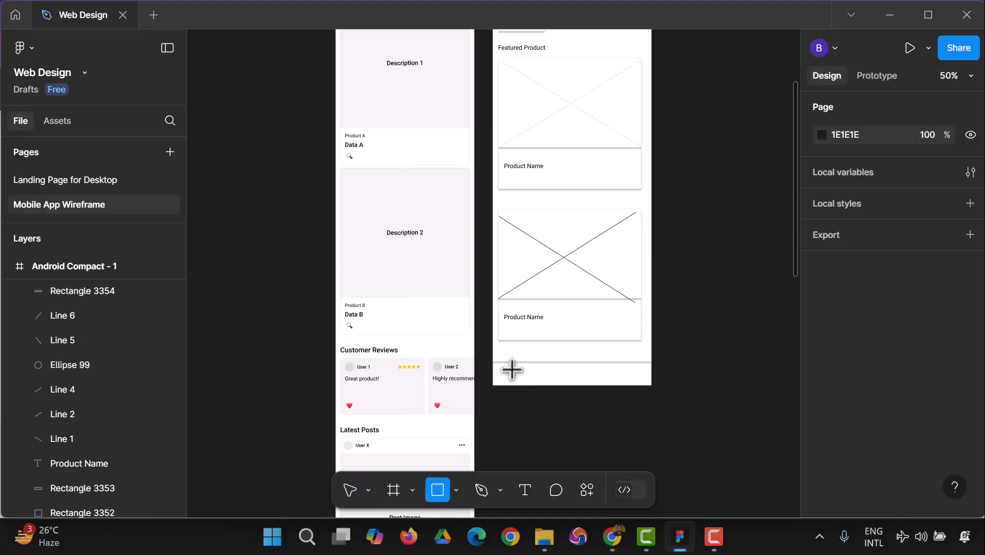
left_click_drag(511, 368, 524, 380)
left_click(551, 430)
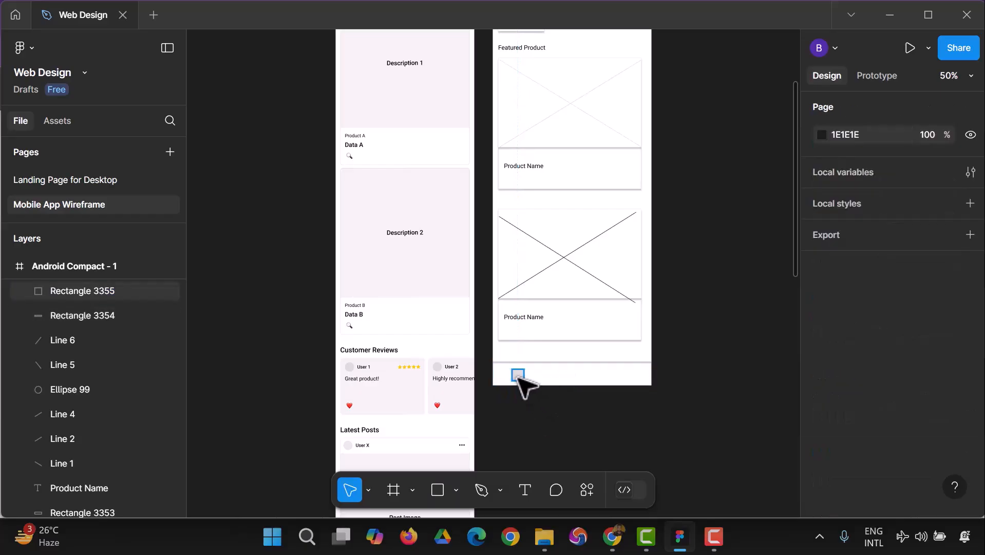
left_click(519, 377)
scroll(898, 417, "down", 1)
left_click(822, 363)
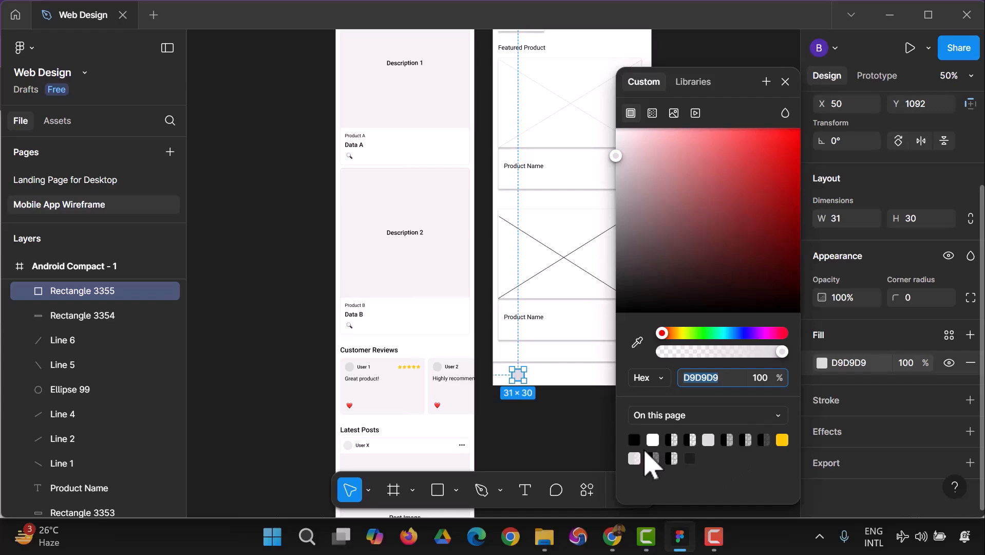
left_click(690, 458)
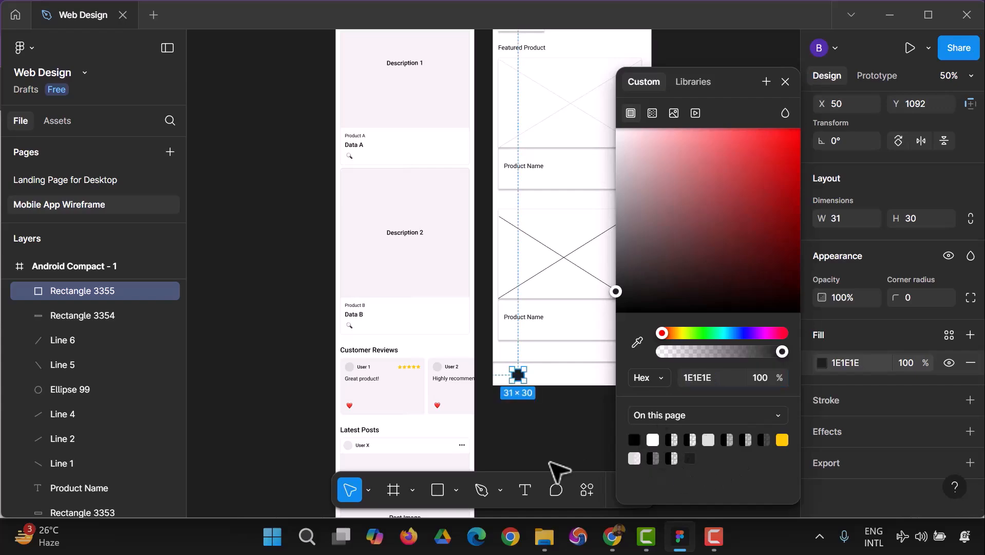
left_click(565, 465)
Duplicate the dark square twice along the bottom bar to make a row of three evenly spaced icon placeholders.
left_click(518, 377)
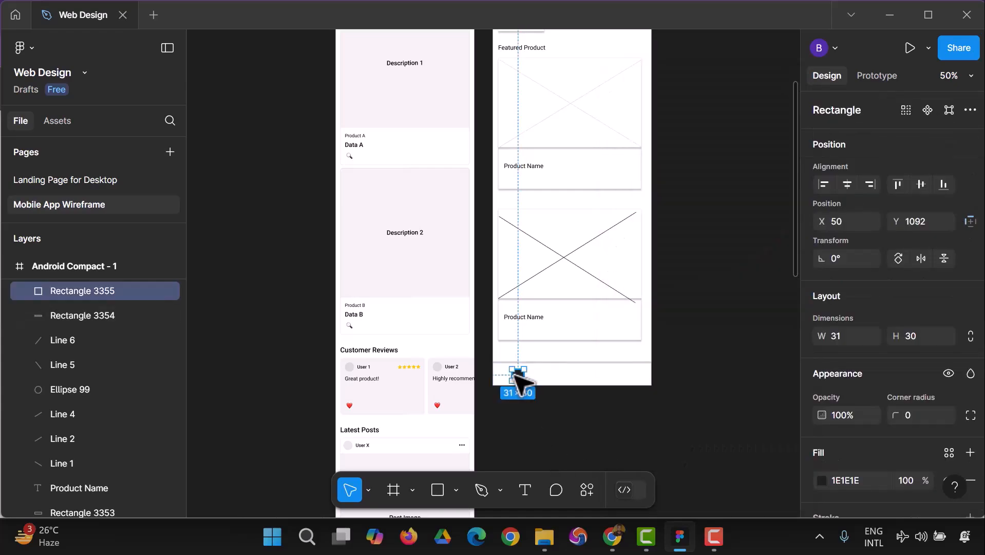
key("ctrl+d")
left_click_drag(518, 375, 574, 378)
key("ctrl+d")
left_click(714, 389)
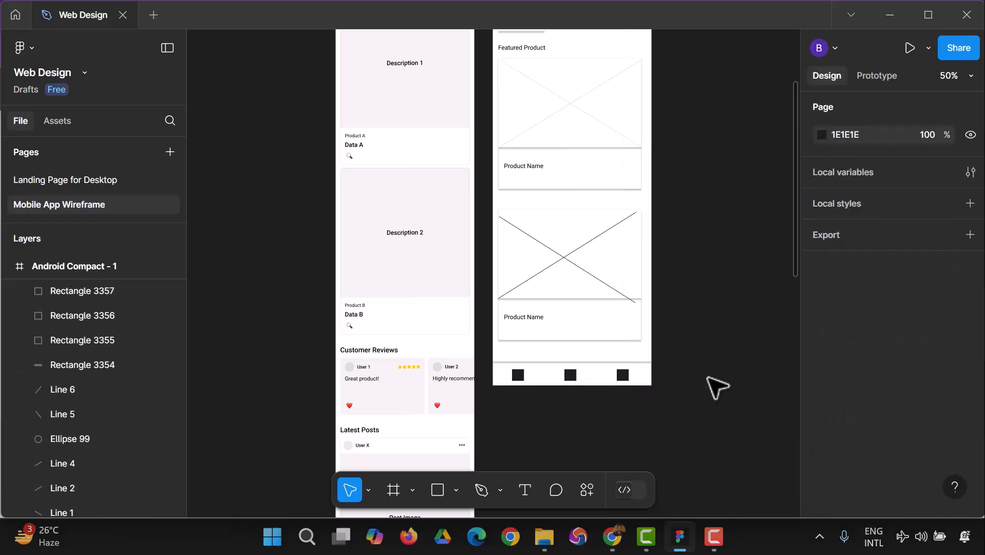
Delete the generated Tech Brand page frame beside the Android Compact frame.
scroll(739, 384, "up", 5)
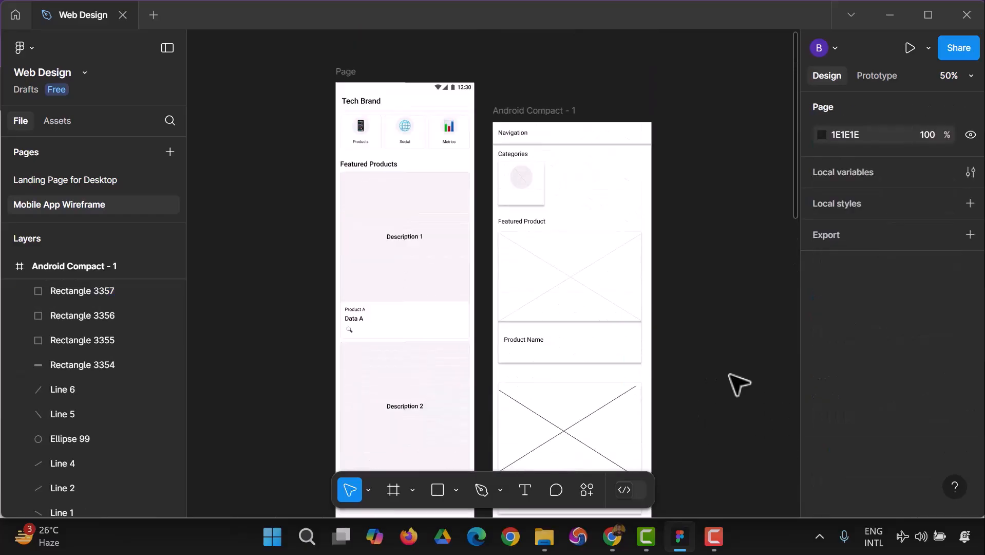
scroll(738, 384, "down", 3)
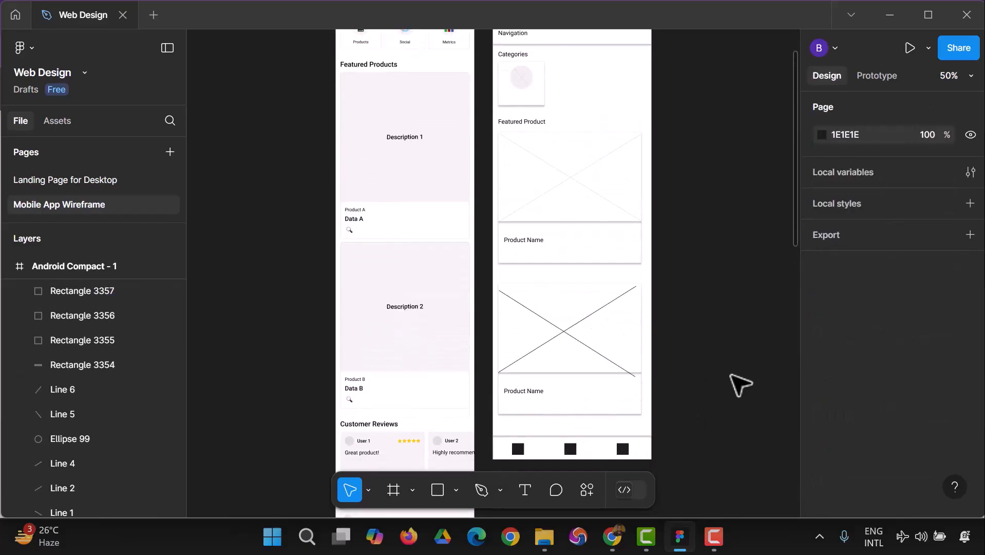
scroll(739, 385, "up", 1)
scroll(739, 387, "up", 3)
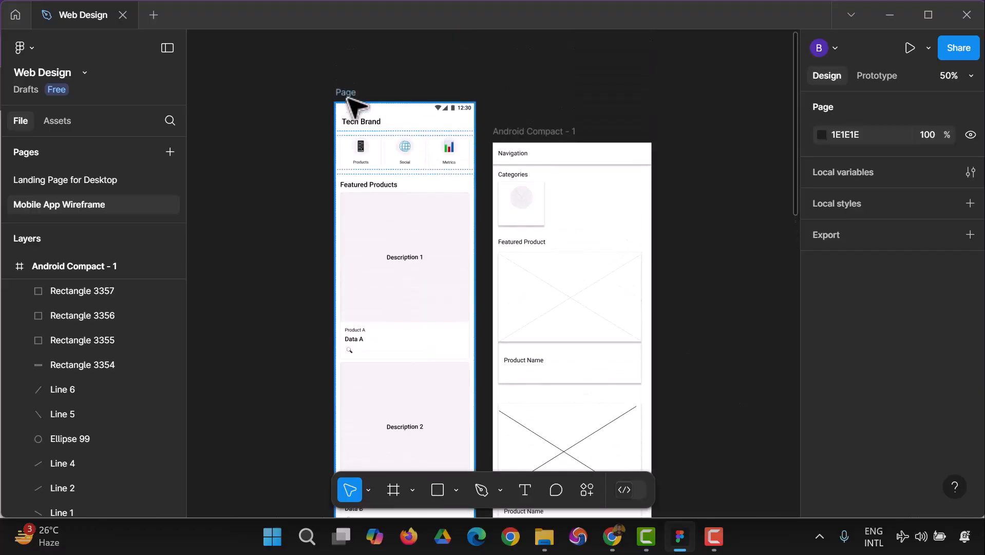
left_click(348, 100)
key("Delete")
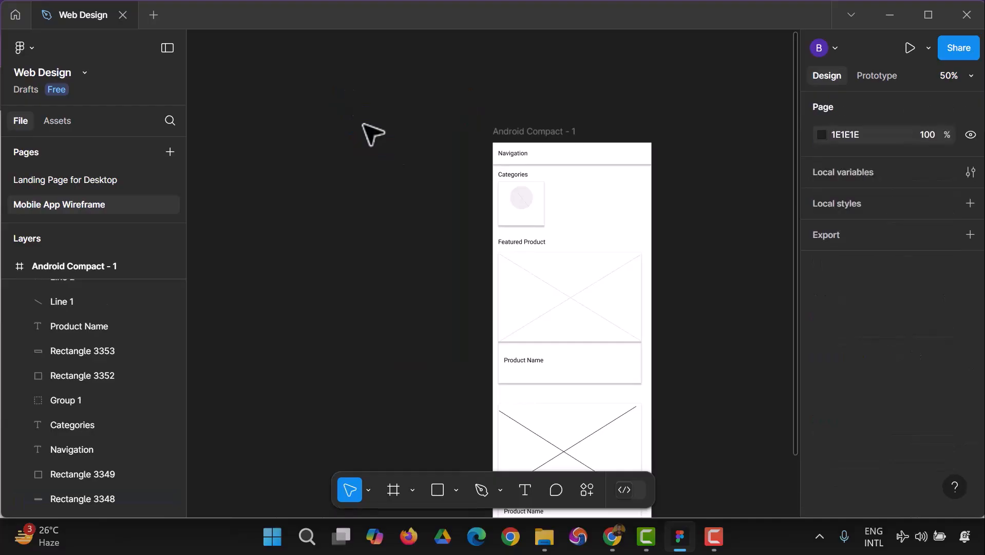
Review the Android Compact wireframe from its navigation header down to the bottom icon bar.
scroll(688, 221, "down", 2)
scroll(692, 222, "down", 4)
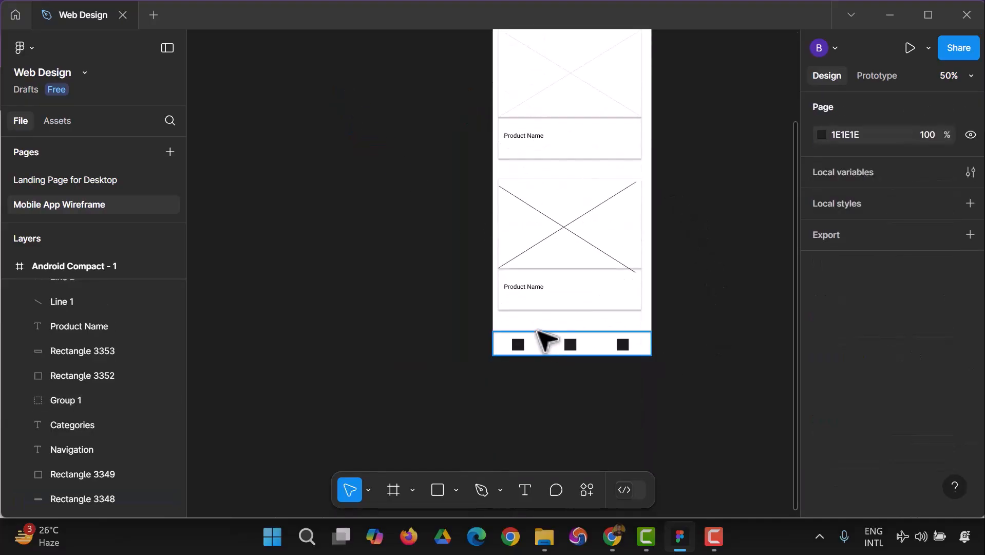
scroll(542, 338, "up", 5)
scroll(555, 313, "up", 2)
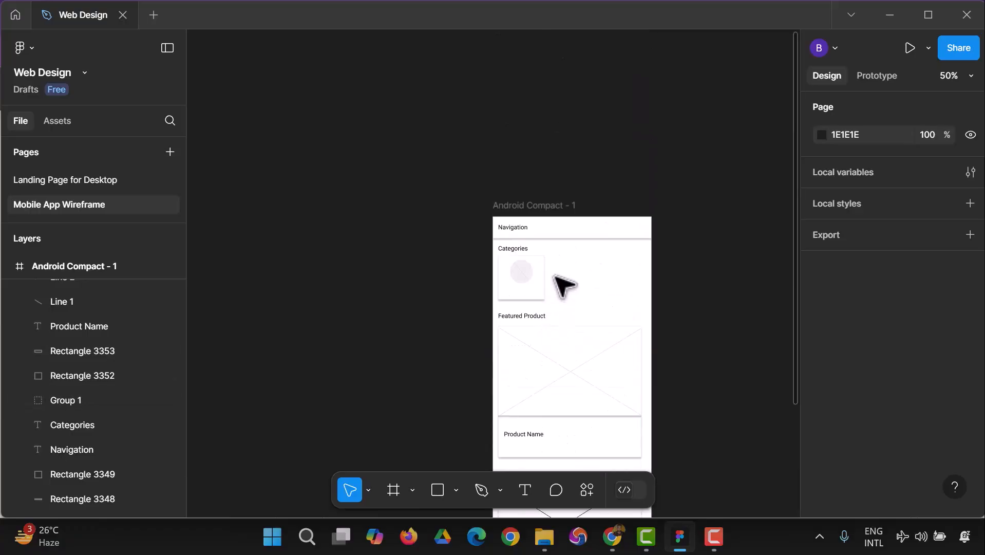
scroll(668, 242, "down", 1)
scroll(691, 271, "down", 5)
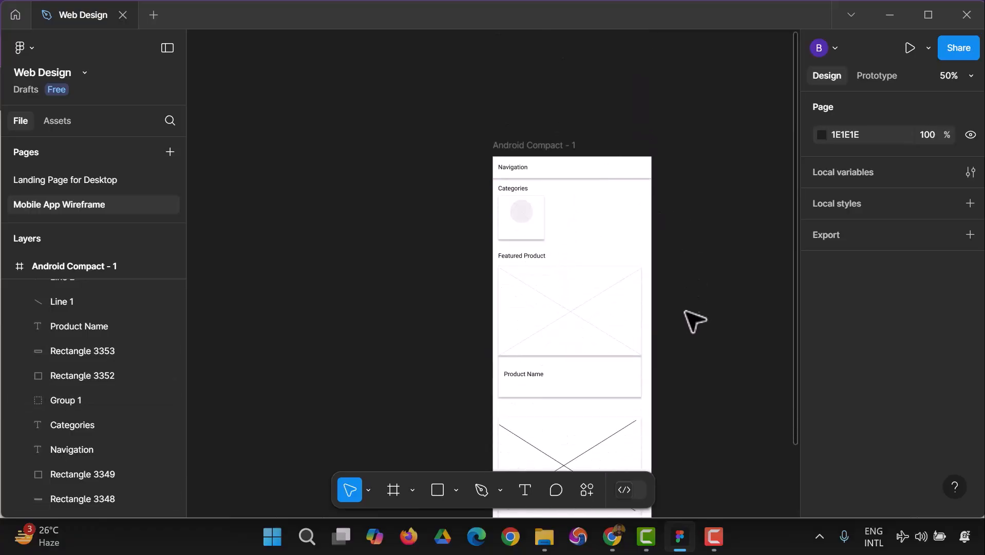